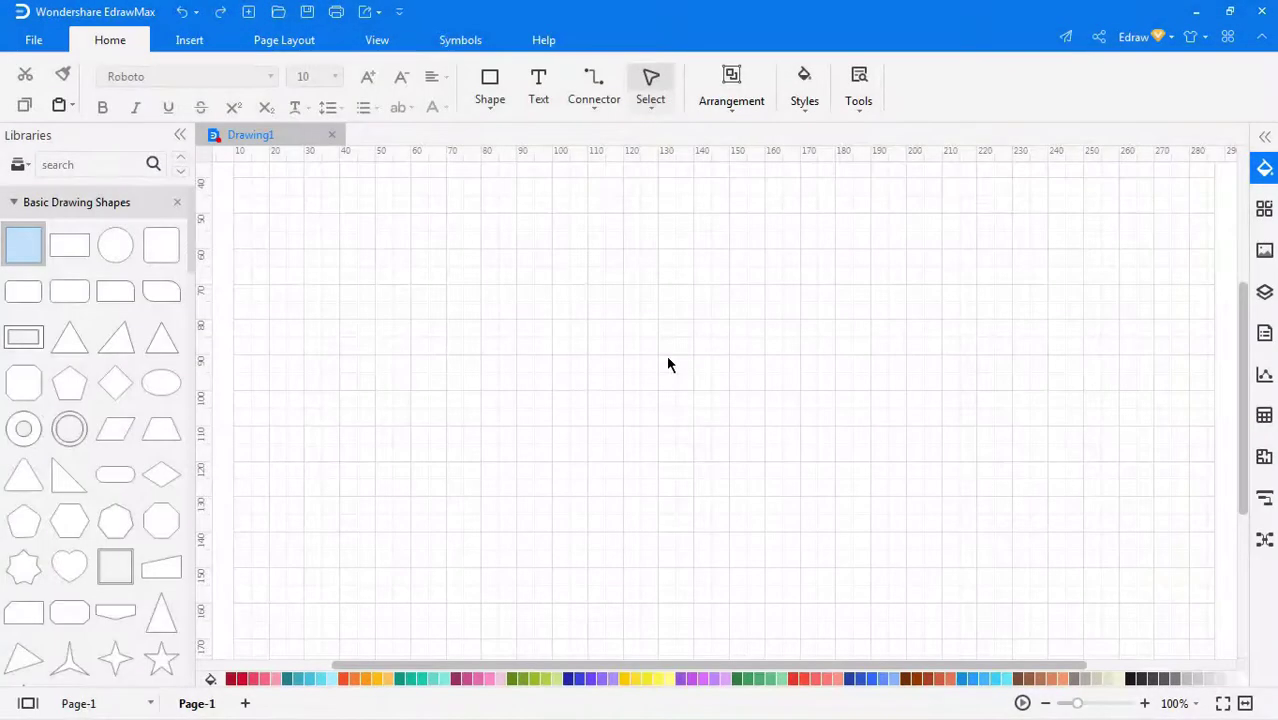
Step: Place a square on the canvas with a rounded square and a triangle on either side and a diamond below it
drag(41, 238, 708, 376)
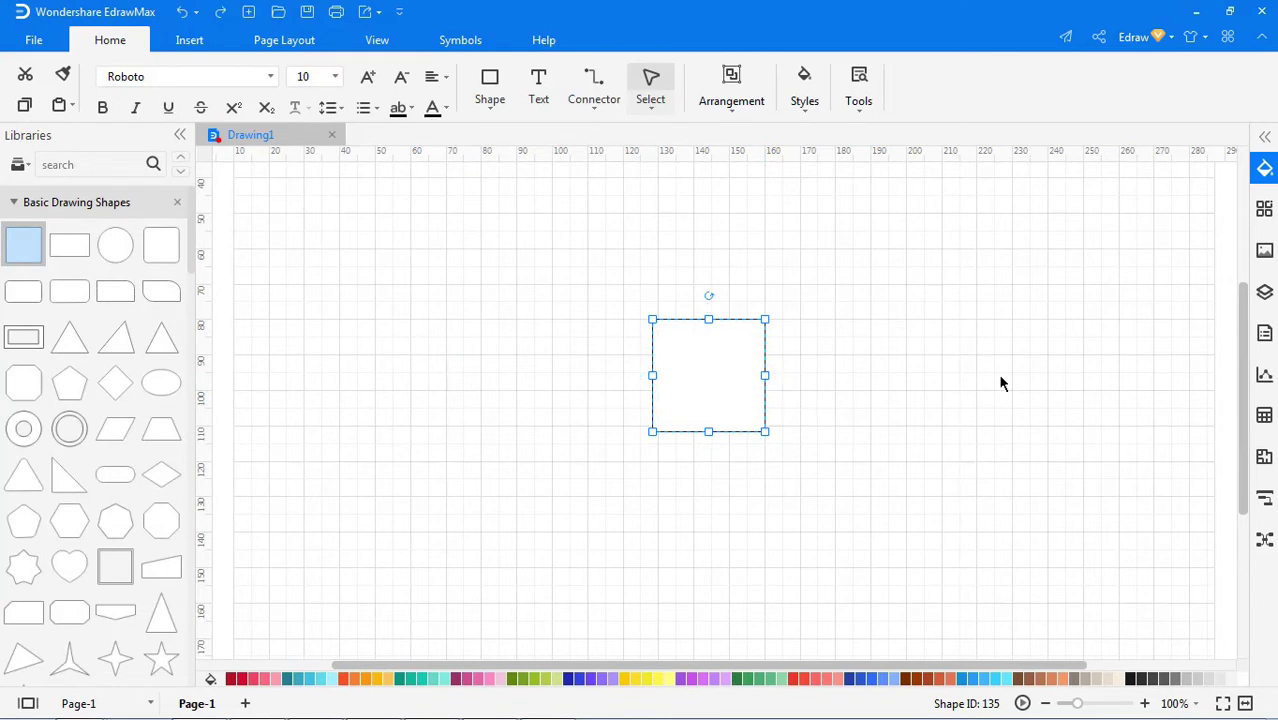
click(999, 372)
click(735, 323)
click(843, 309)
drag(163, 240, 910, 375)
drag(84, 343, 536, 371)
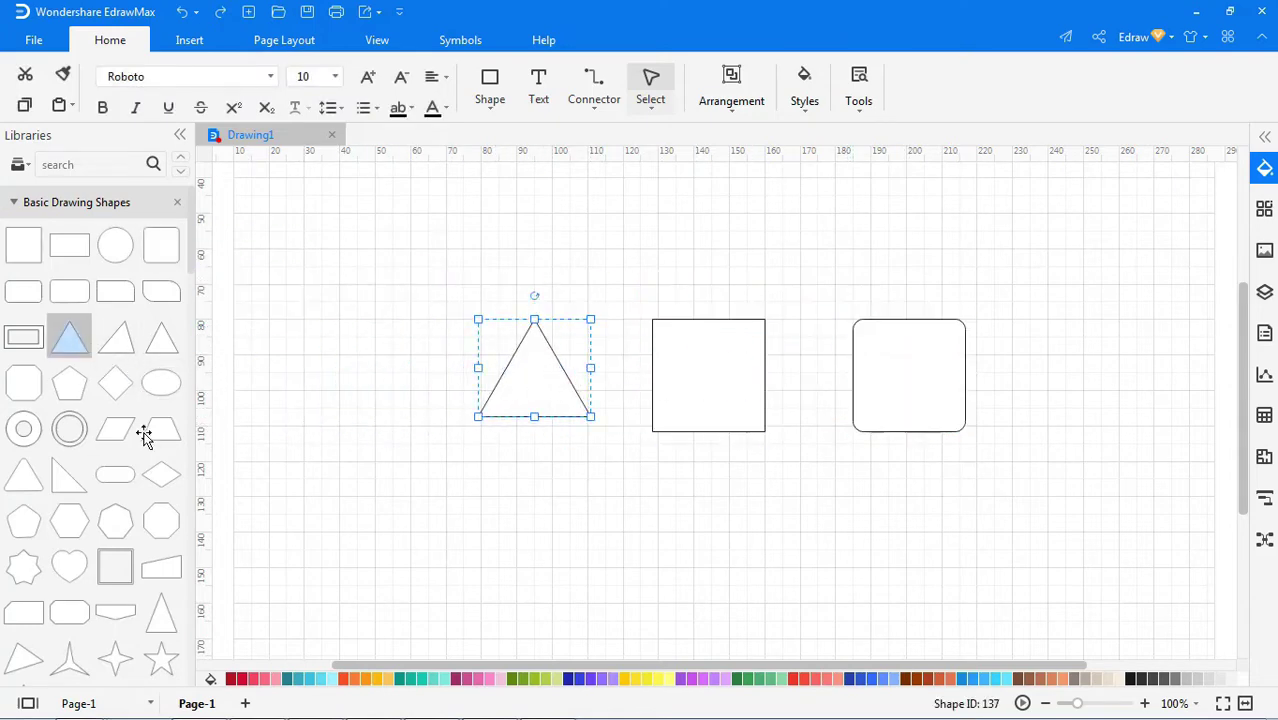
drag(121, 400, 724, 535)
click(879, 540)
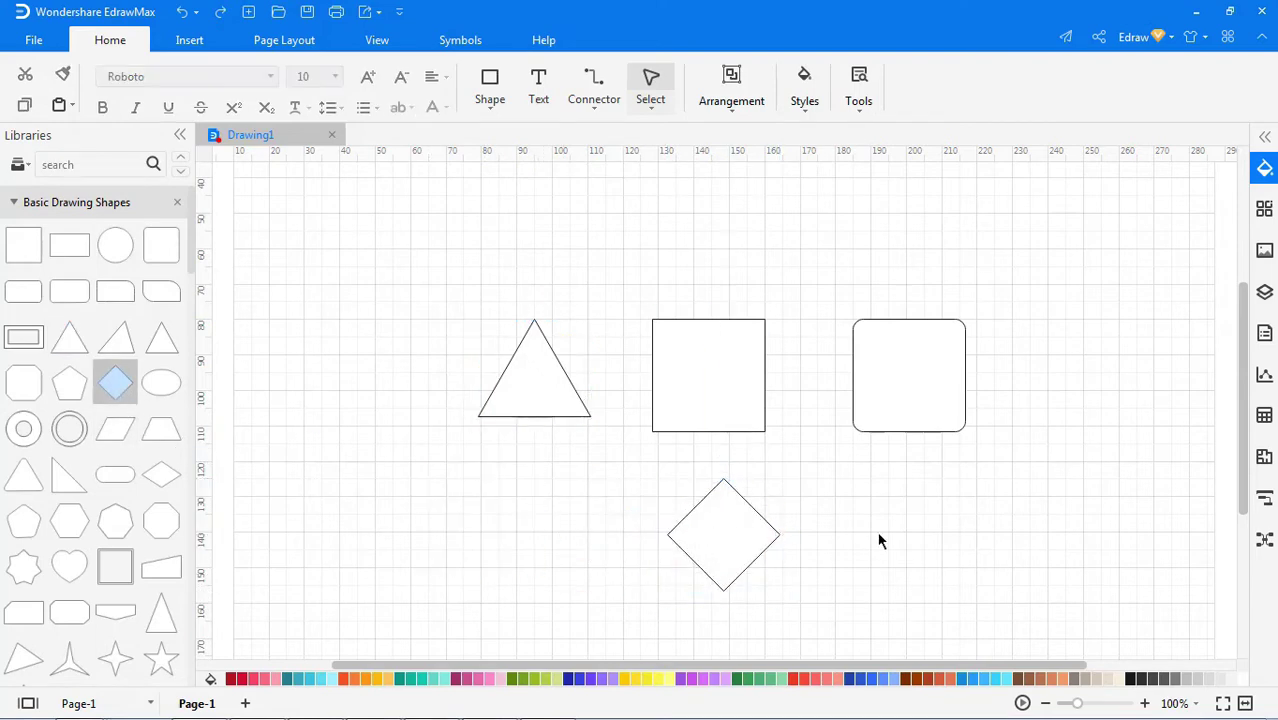
Step: Add the triangle, square, rounded square and diamond one by one to a multiple selection, and clear the selection
click(562, 420)
ctrl+click(714, 436)
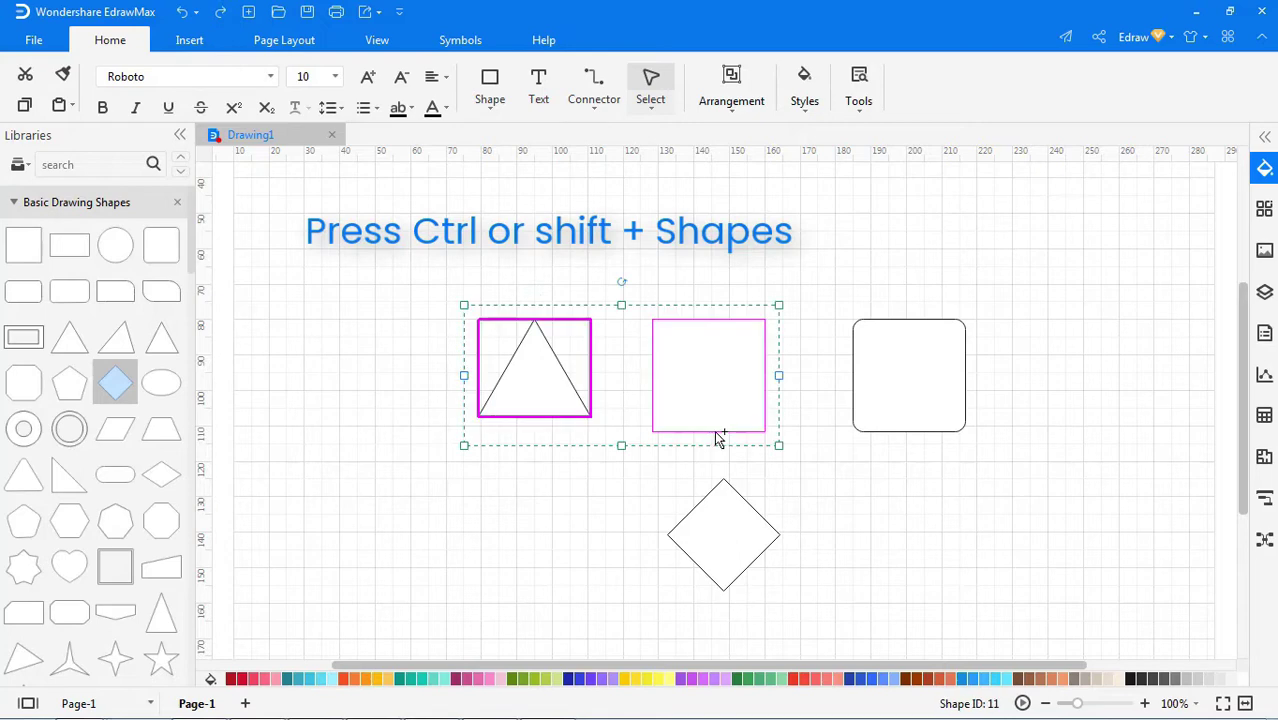
ctrl+click(862, 430)
ctrl+click(736, 516)
click(1047, 490)
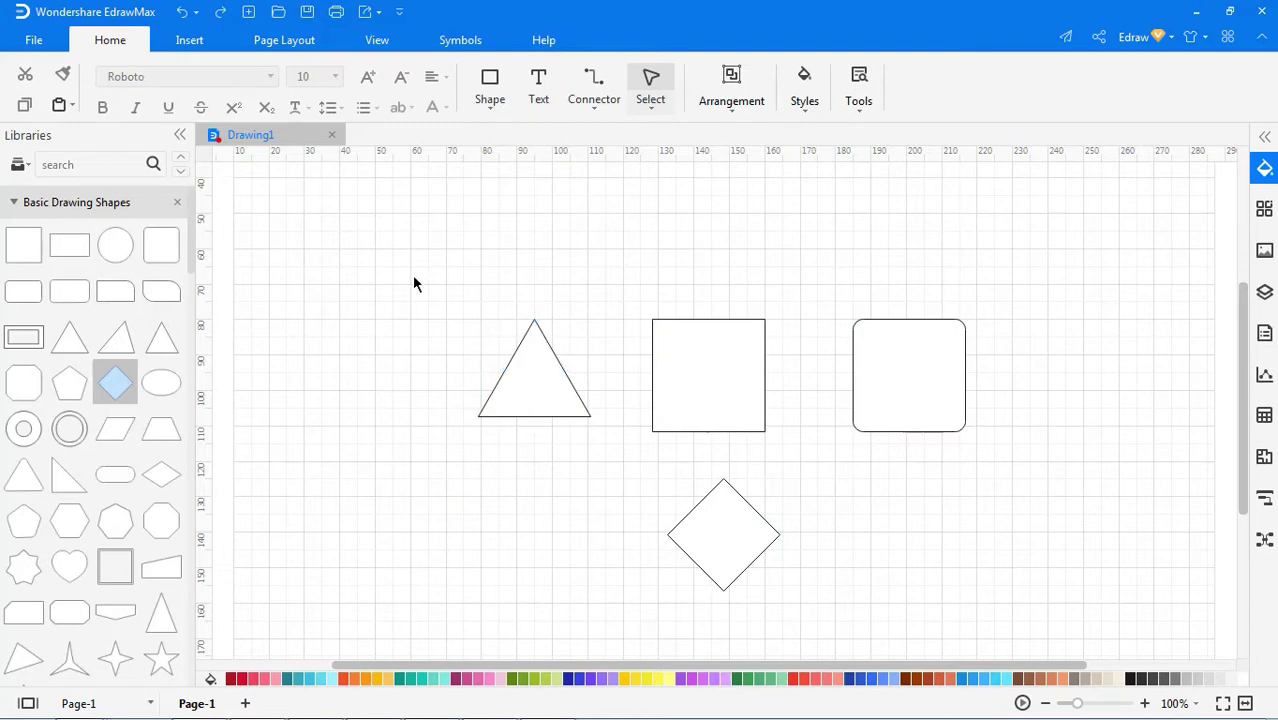
Step: Select all four shapes with a selection box, with Select All Shapes, and with Select All, clearing the selection in between
drag(414, 278, 1079, 622)
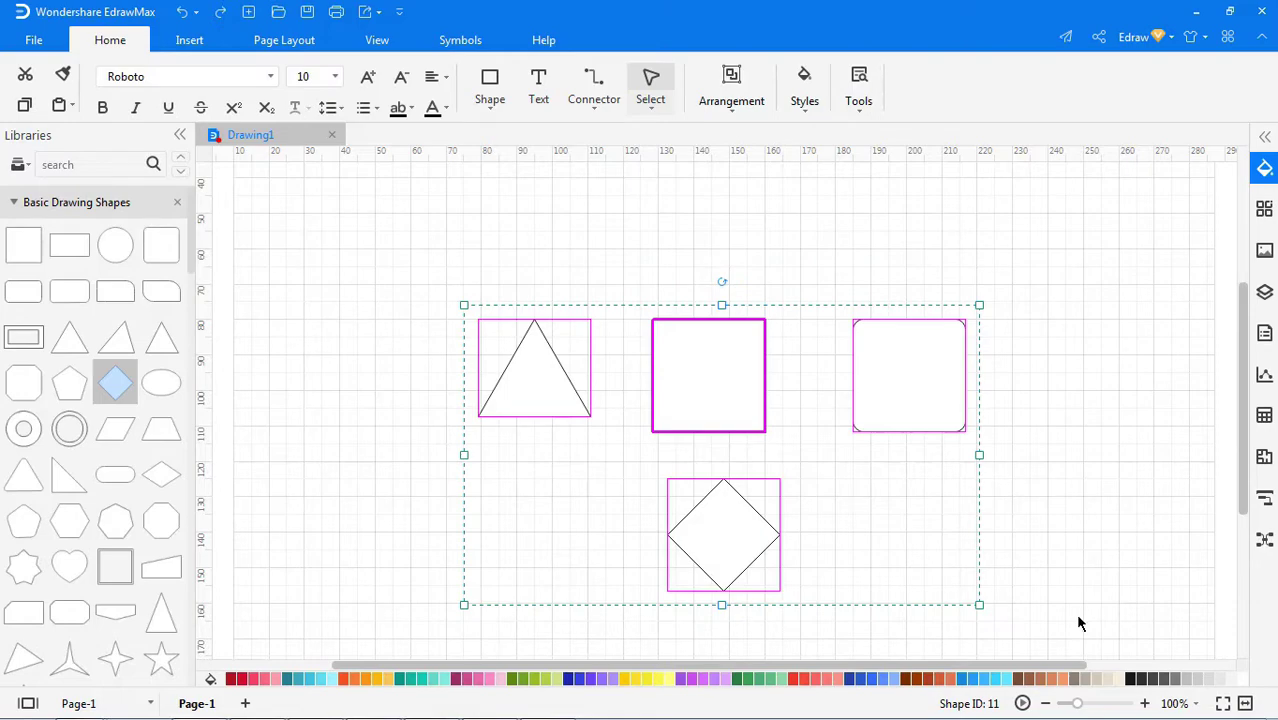
click(1060, 462)
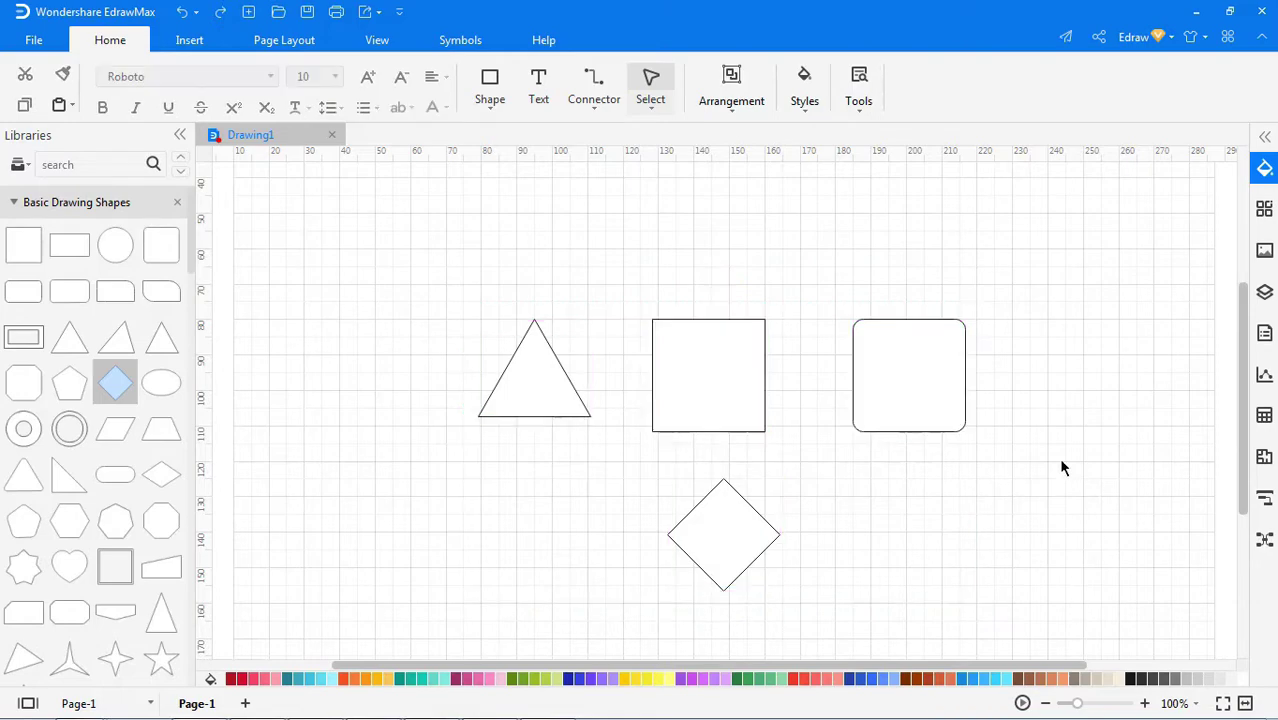
right_click(1024, 266)
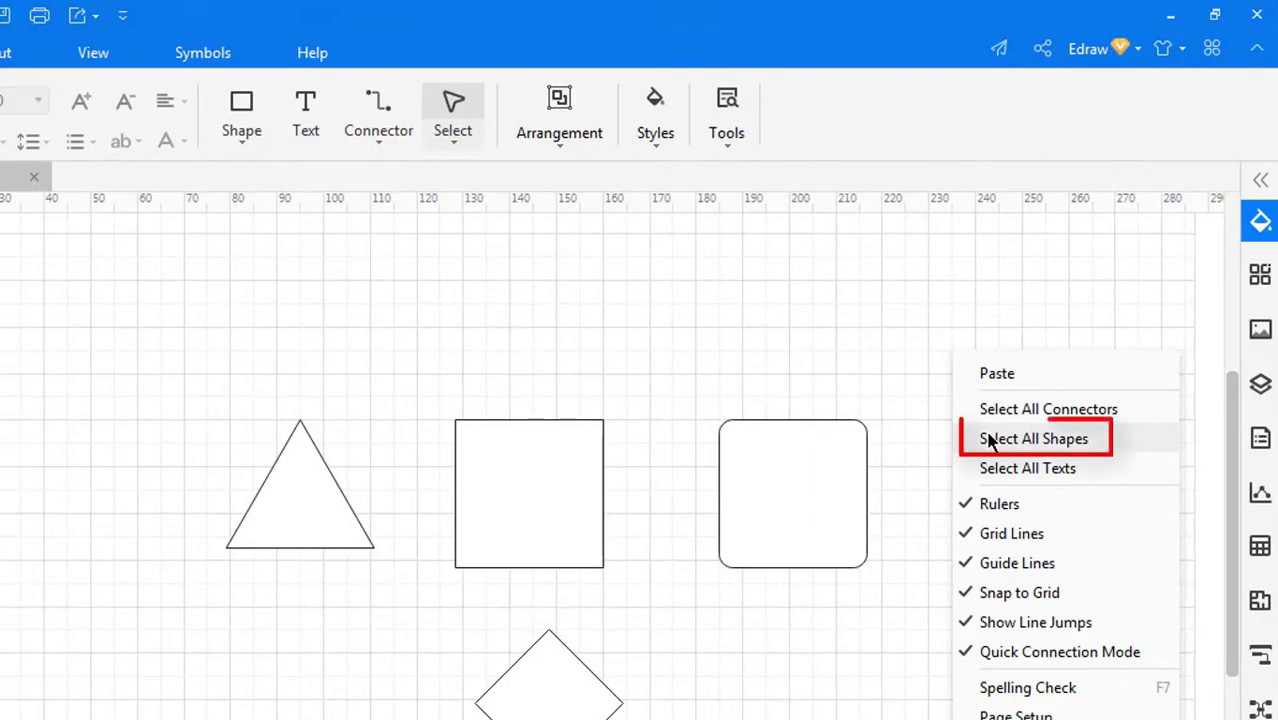
click(988, 440)
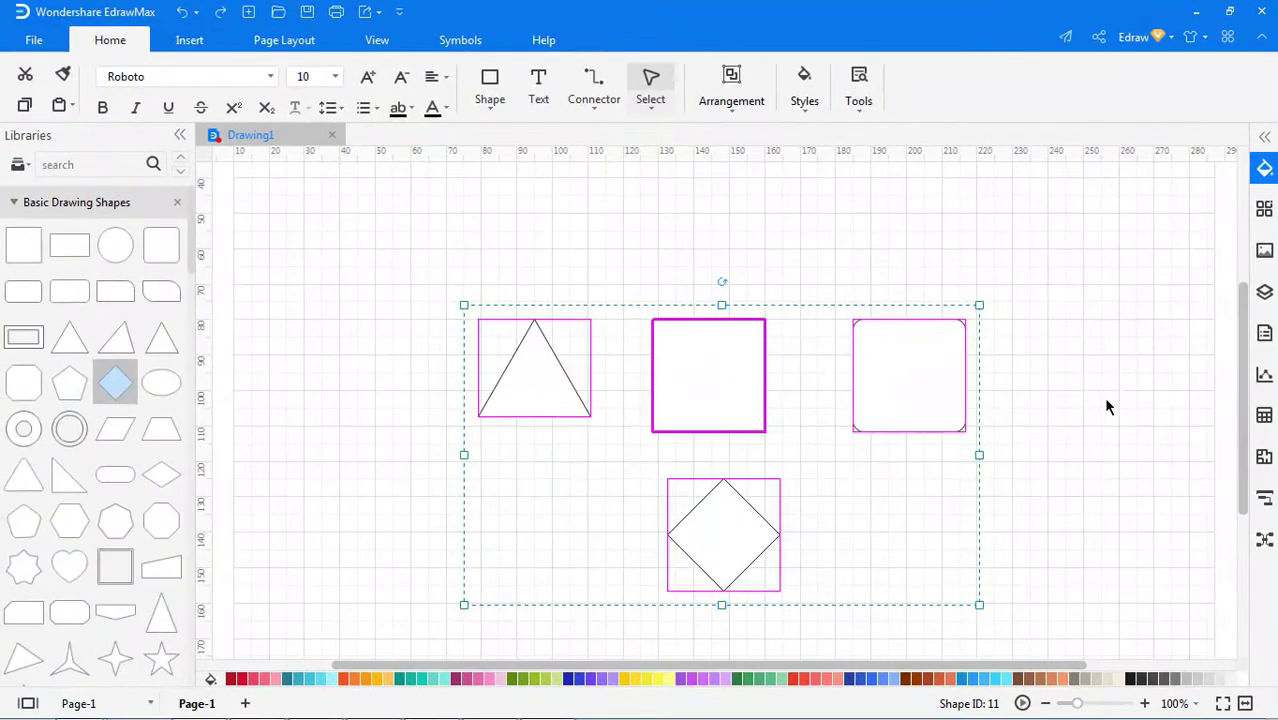
click(1106, 406)
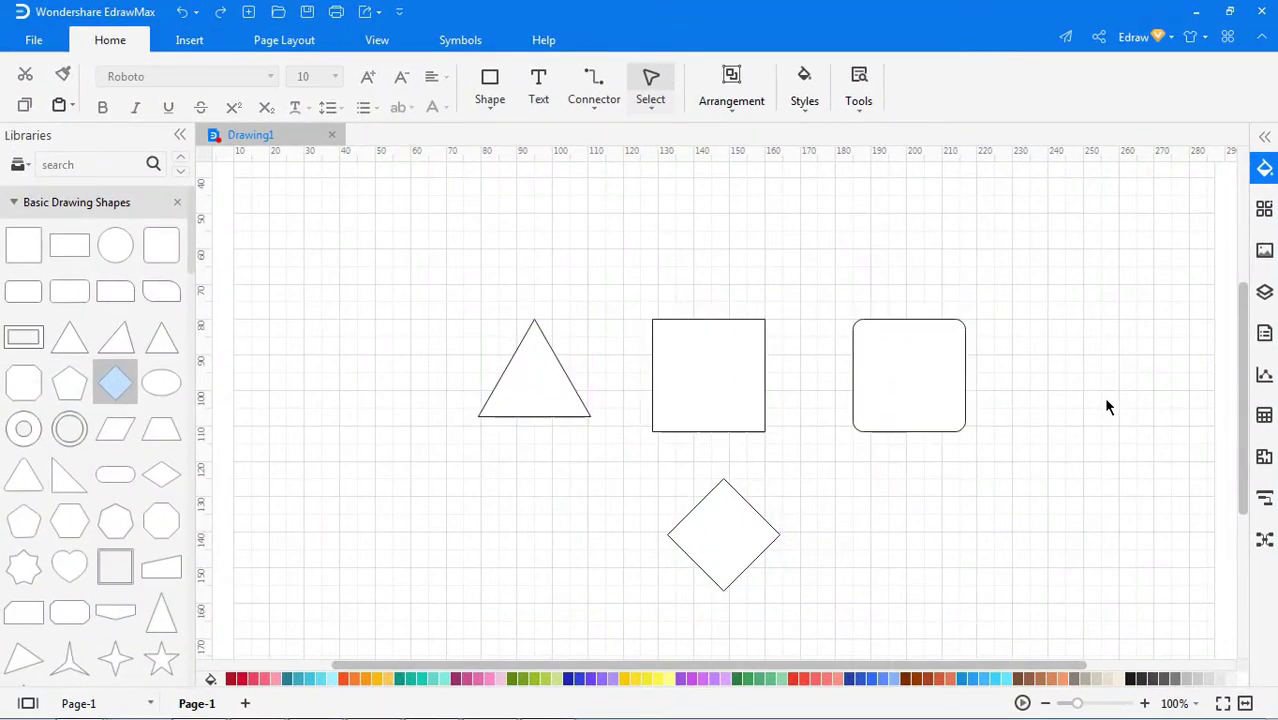
key(ctrl+a)
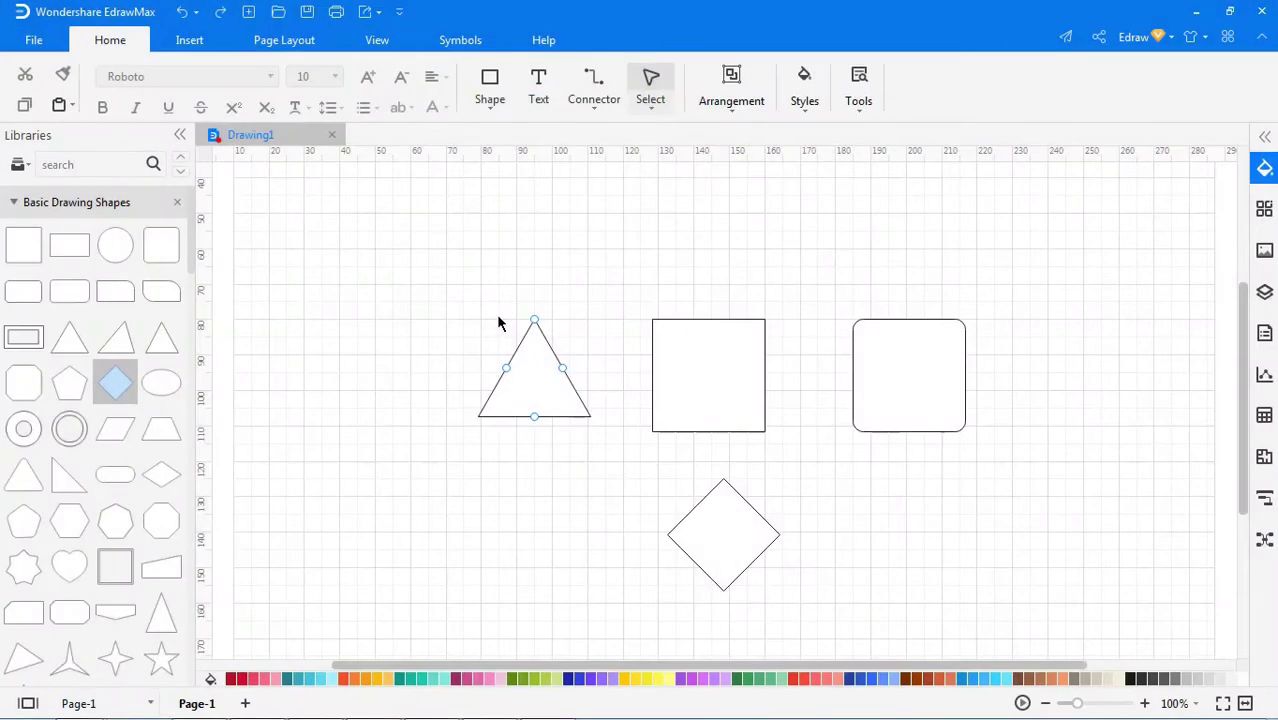
Step: Draw a freehand selection outline around the shapes with the Lasso Select Tool
click(653, 106)
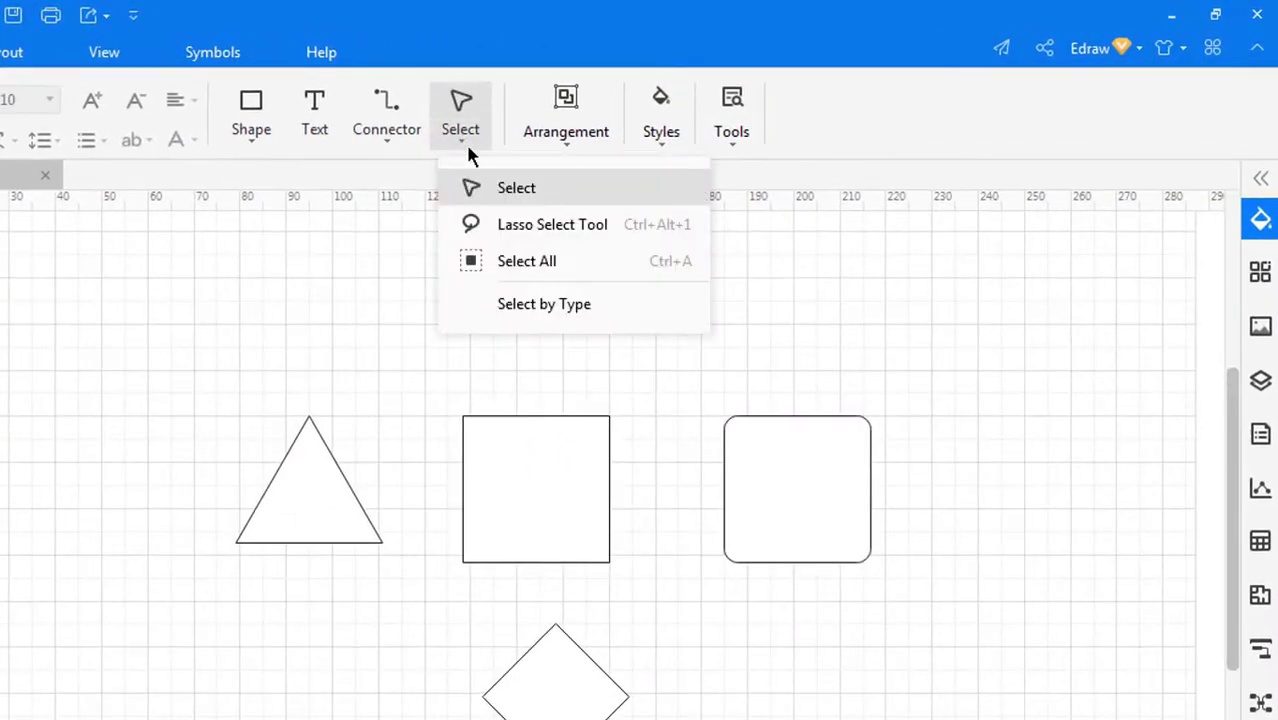
click(490, 224)
drag(620, 206, 482, 330)
drag(971, 322, 694, 232)
drag(610, 208, 616, 207)
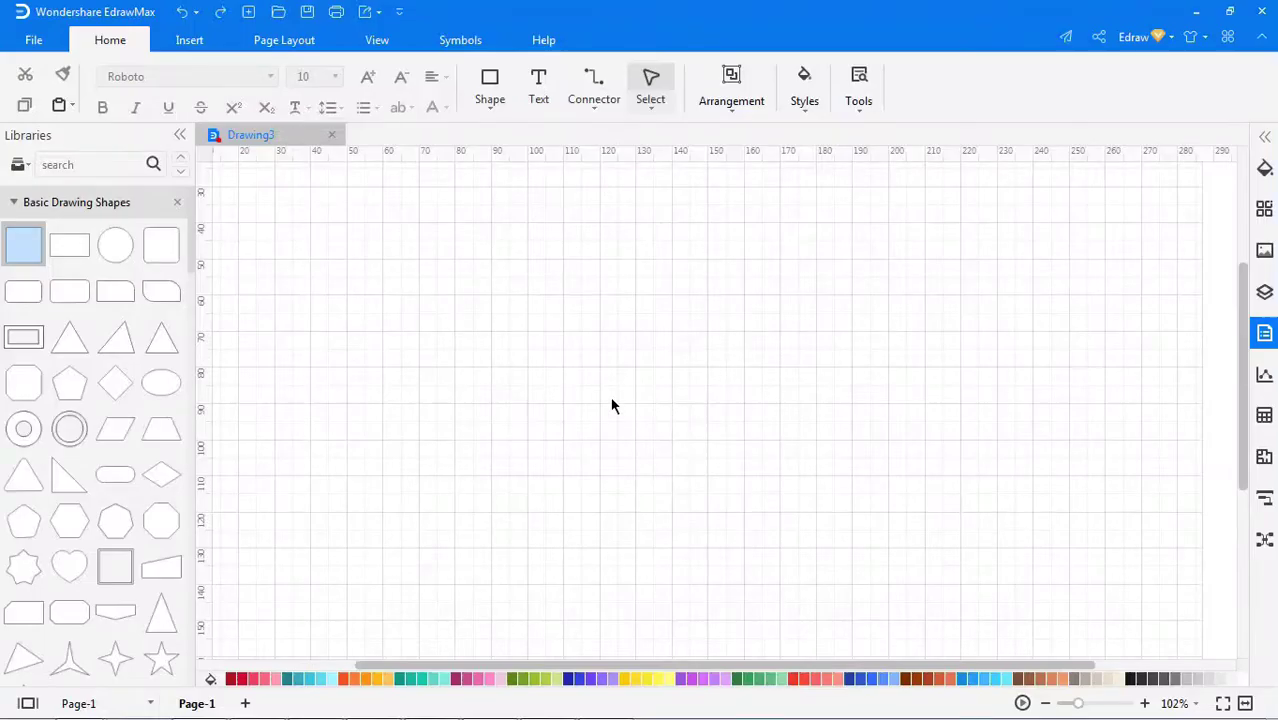
Step: Place a square on the blank canvas of Drawing3 and open its Define Shape Data settings
mouse_move(14, 265)
mouse_down()
mouse_move(388, 351)
mouse_move(640, 391)
mouse_up()
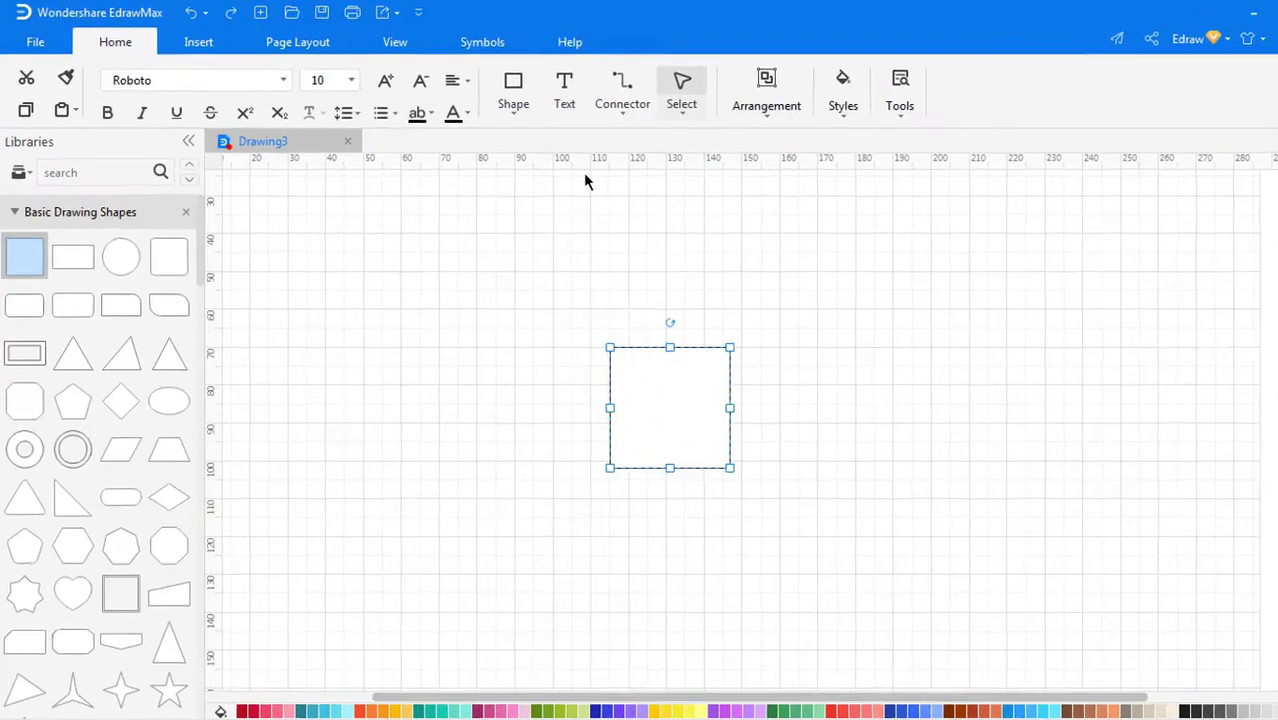
click(477, 55)
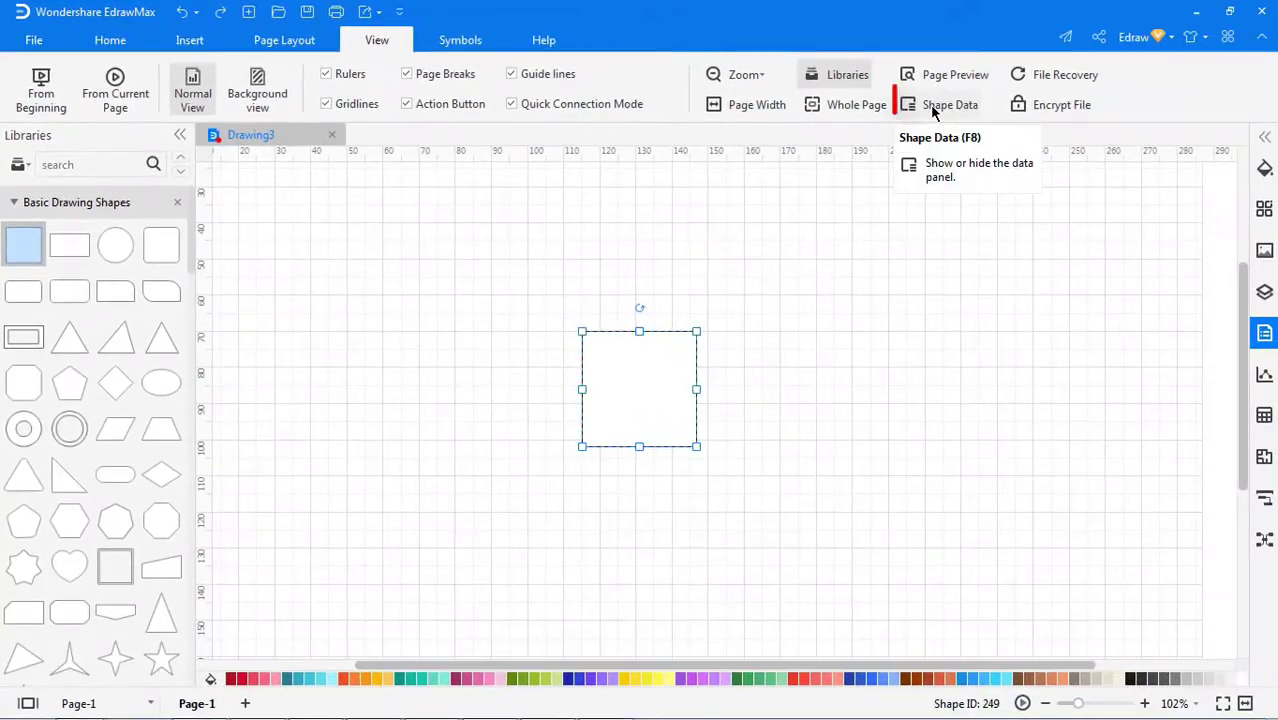
click(932, 110)
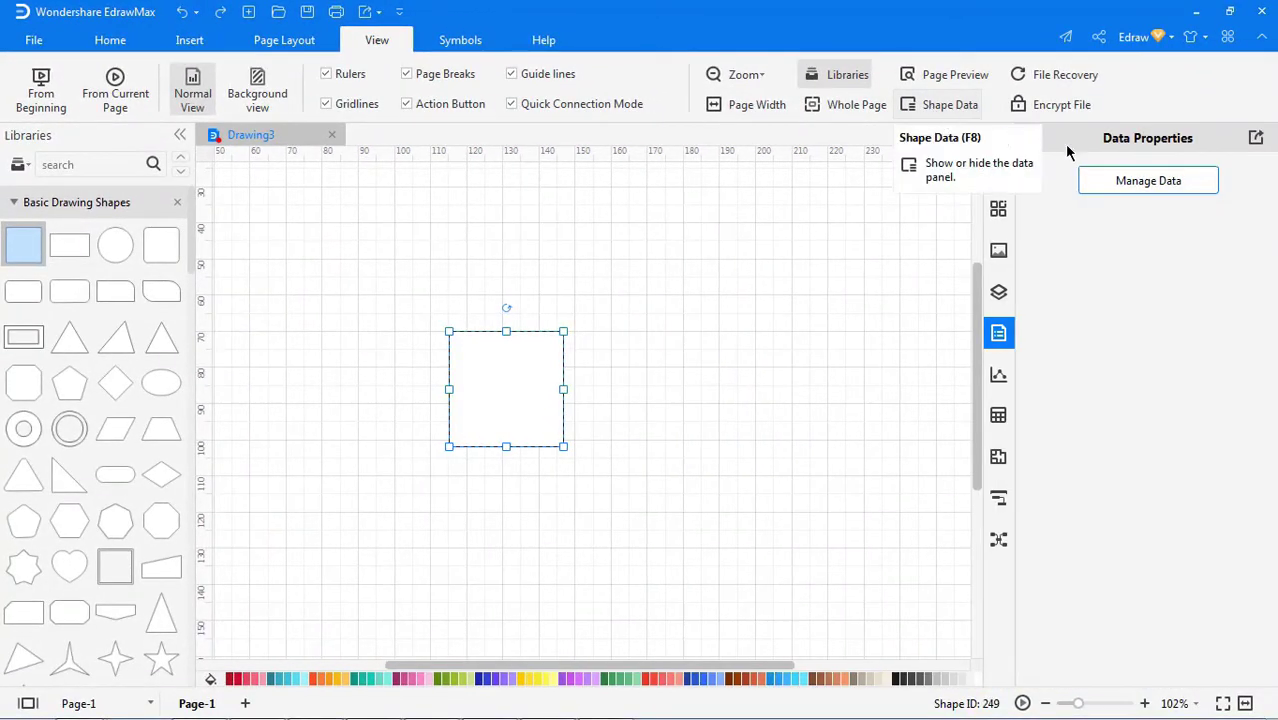
click(1172, 184)
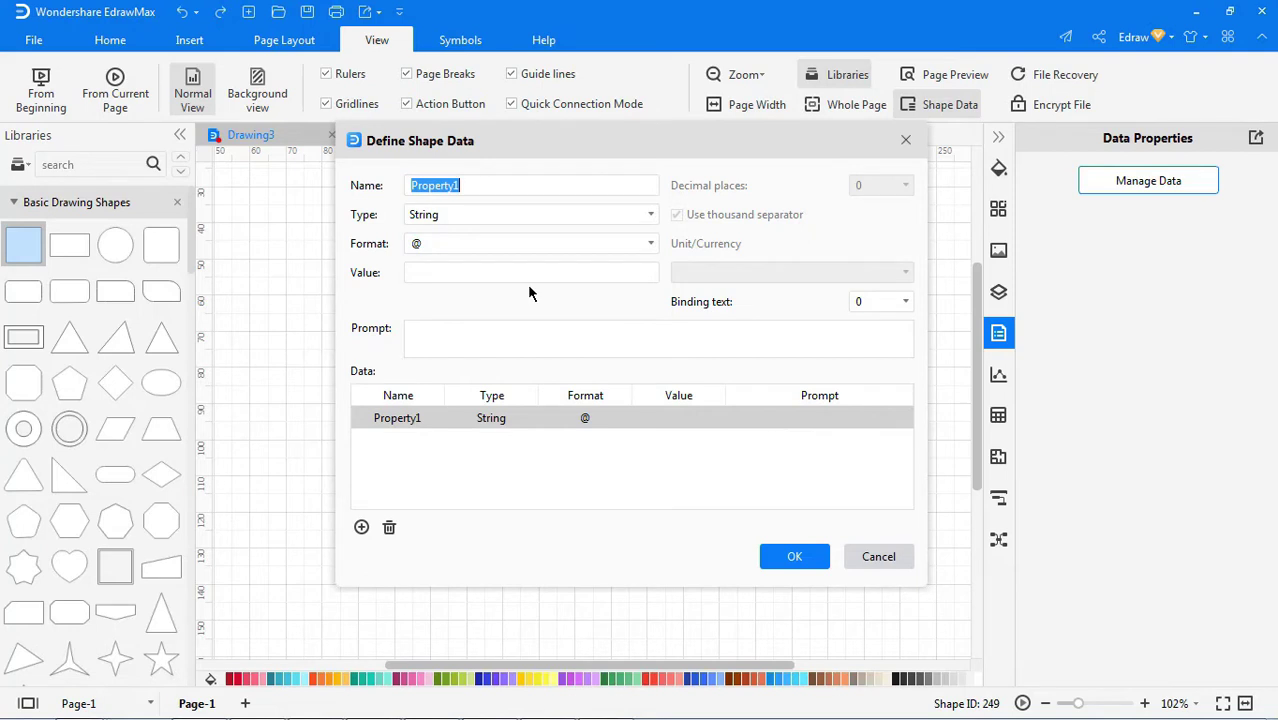
Step: Name the square's shape data property Custom and set its type to DateTime
text(Custom)
click(485, 214)
click(460, 305)
Step: Set the date format of the Custom property to 25/12/2020
click(424, 243)
key(BackSpace)
key(BackSpace)
text(25)
key(Right)
key(Delete)
key(Delete)
key(Delete)
text(12/)
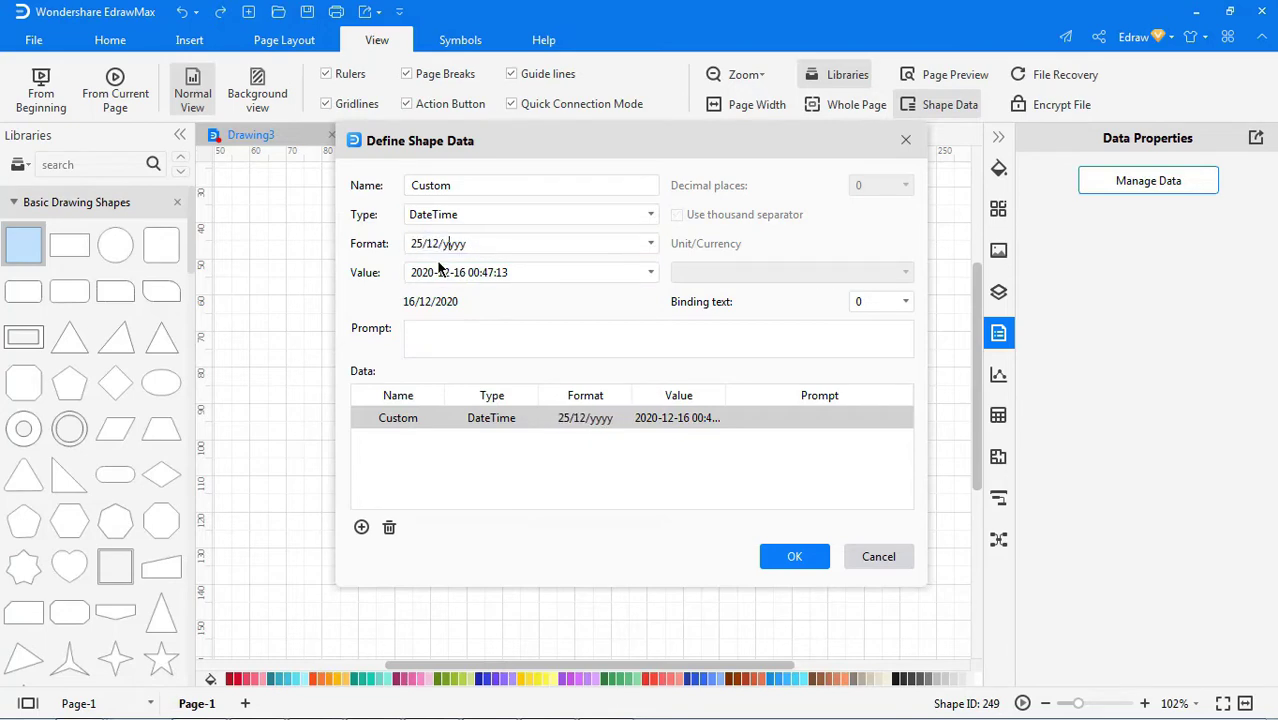
key(BackSpace)
key(BackSpace)
key(BackSpace)
key(BackSpace)
text(2020)
Step: Set the Custom property's date value to 2020-12-25, enter the prompt "Custom shape", and confirm the shape data
click(508, 272)
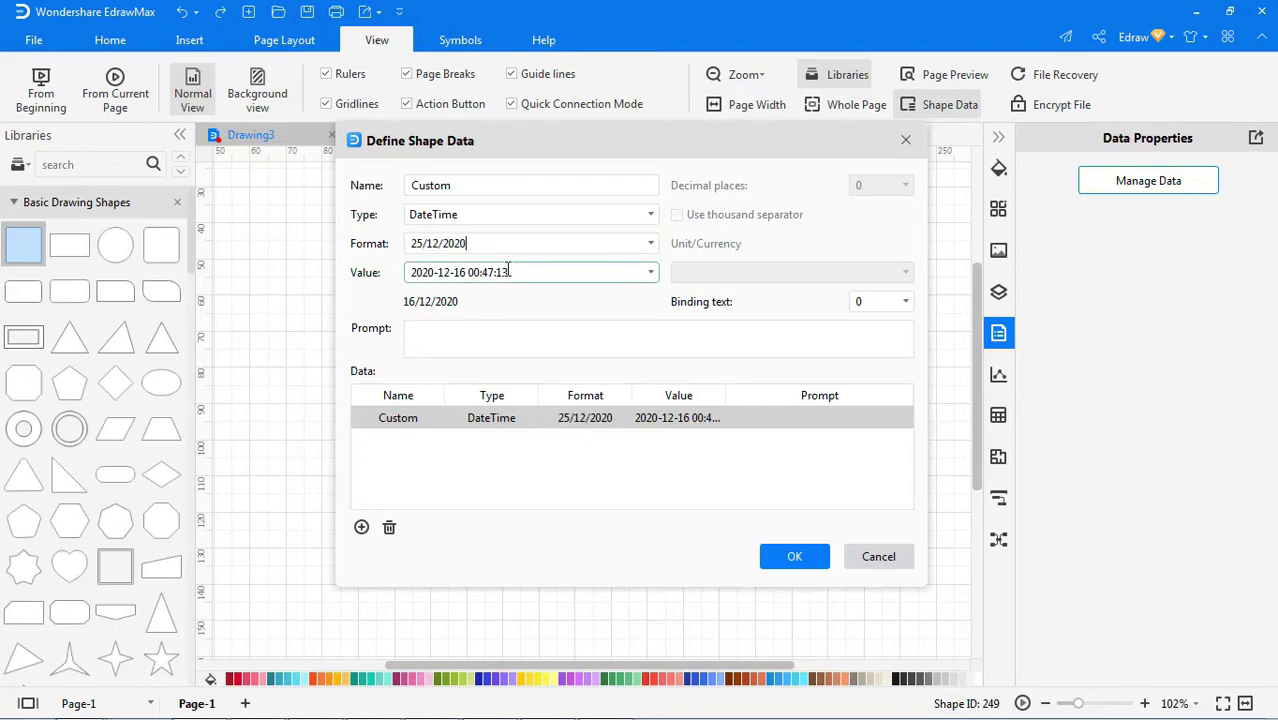
click(649, 272)
click(602, 413)
click(535, 343)
text(Custom shape)
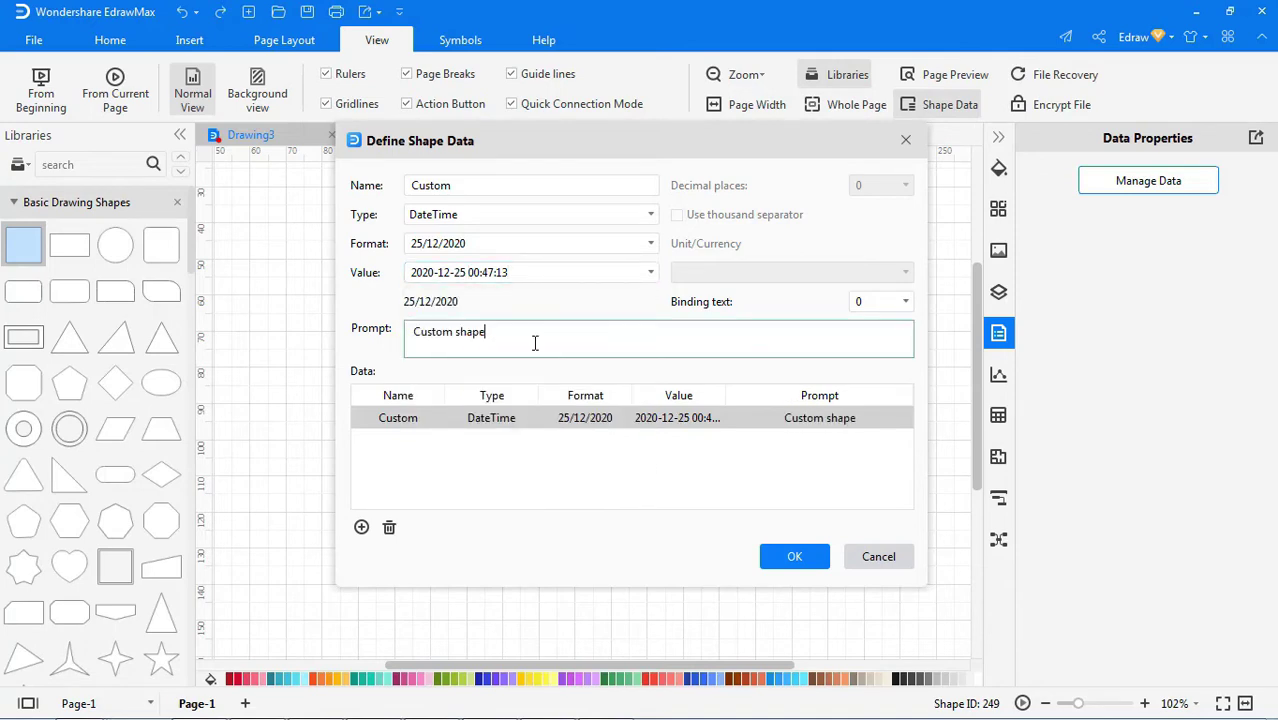
click(794, 556)
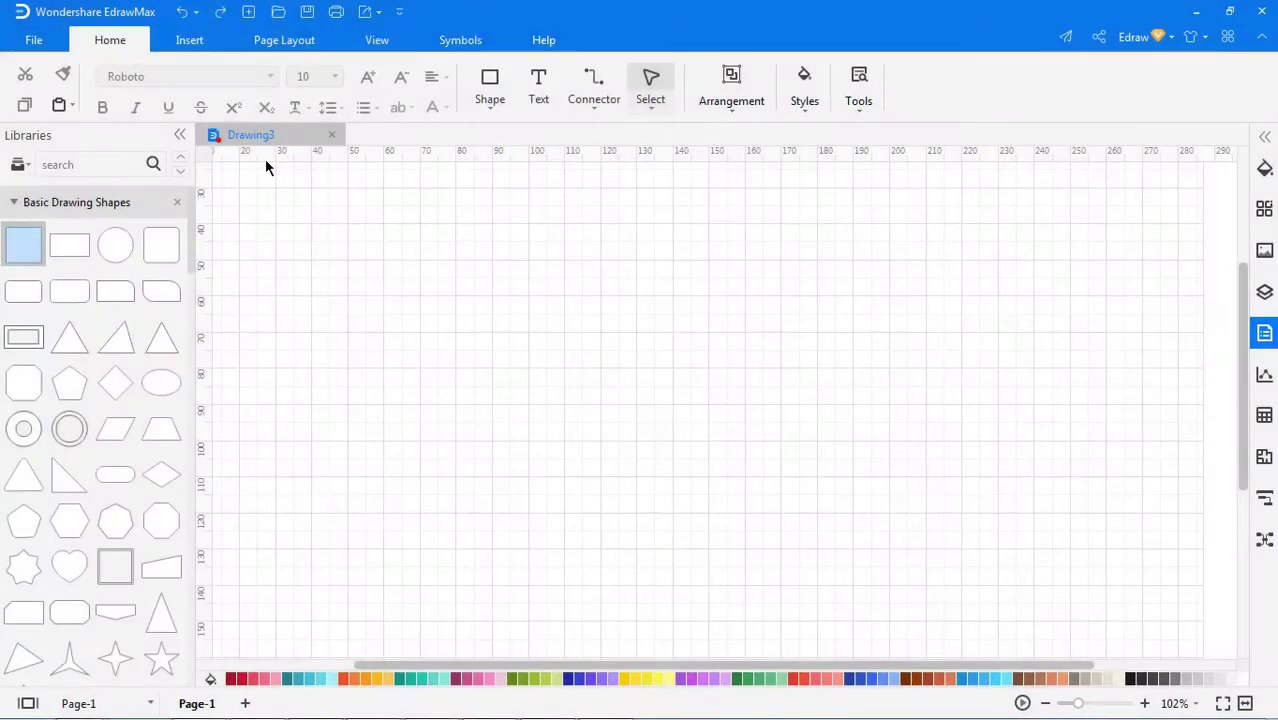
Step: Enable Dynamic grid in the Snap & Glue options and return to the drawing
click(46, 45)
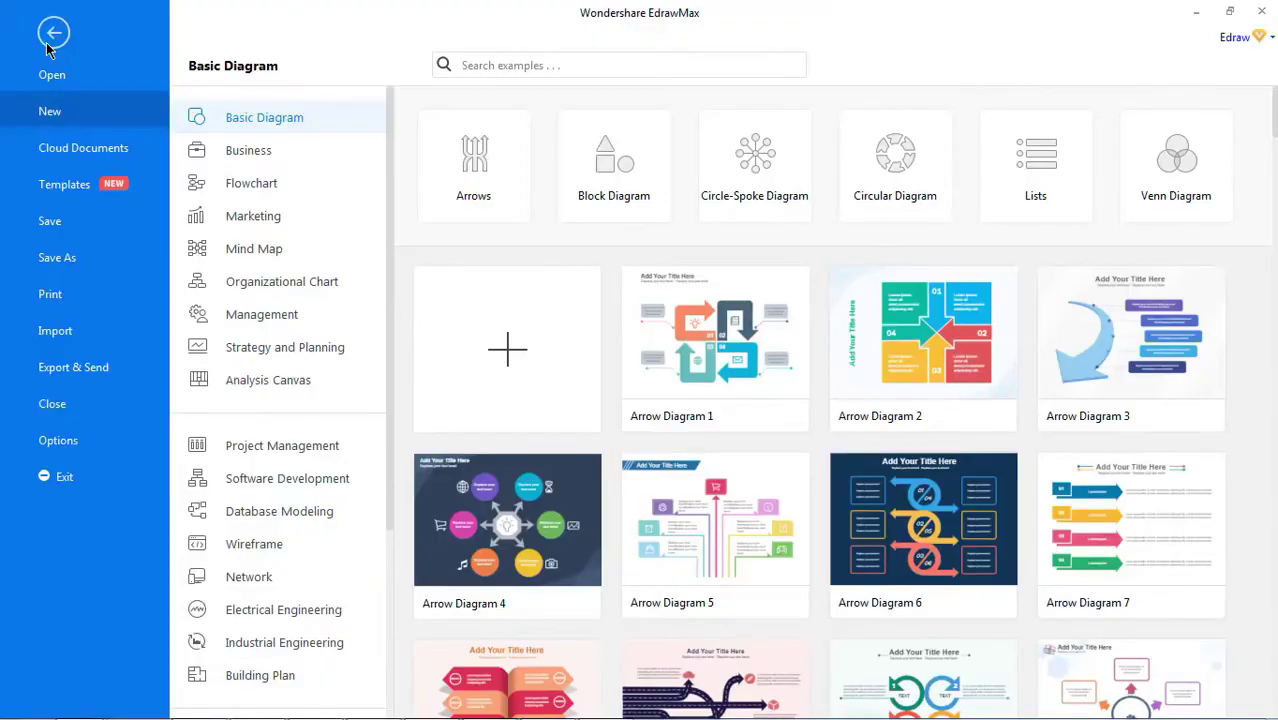
click(73, 446)
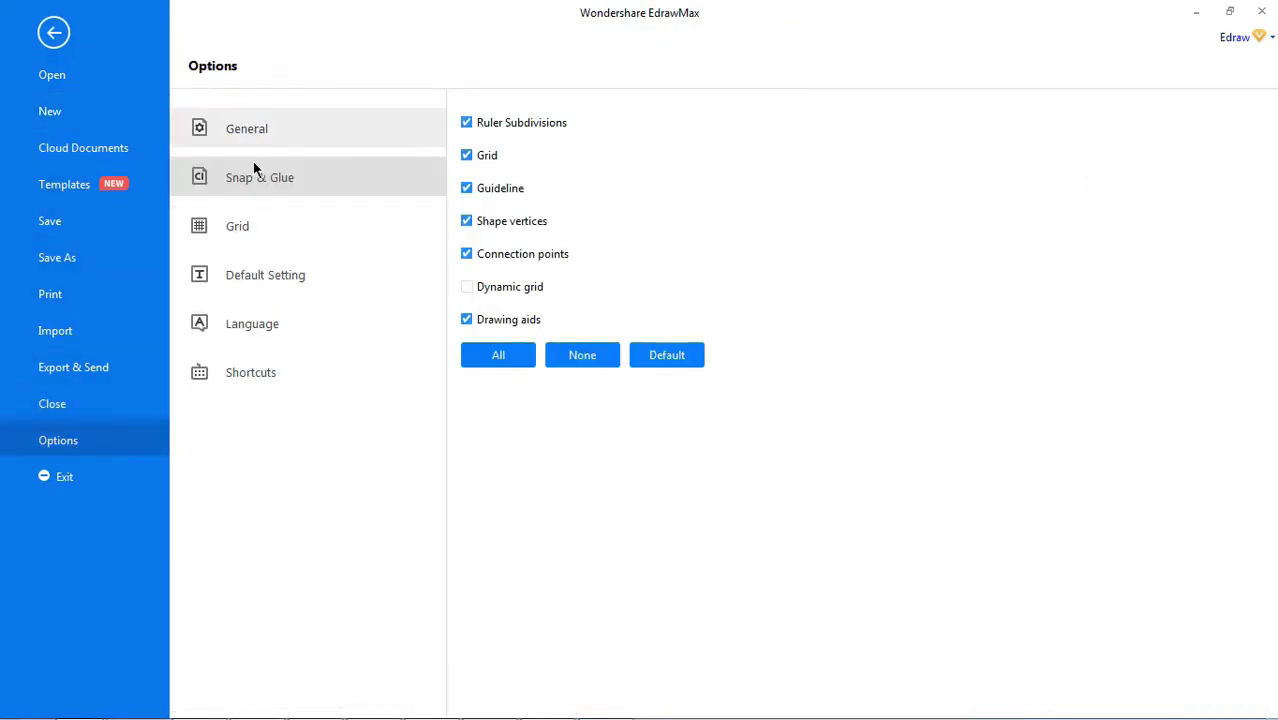
click(467, 287)
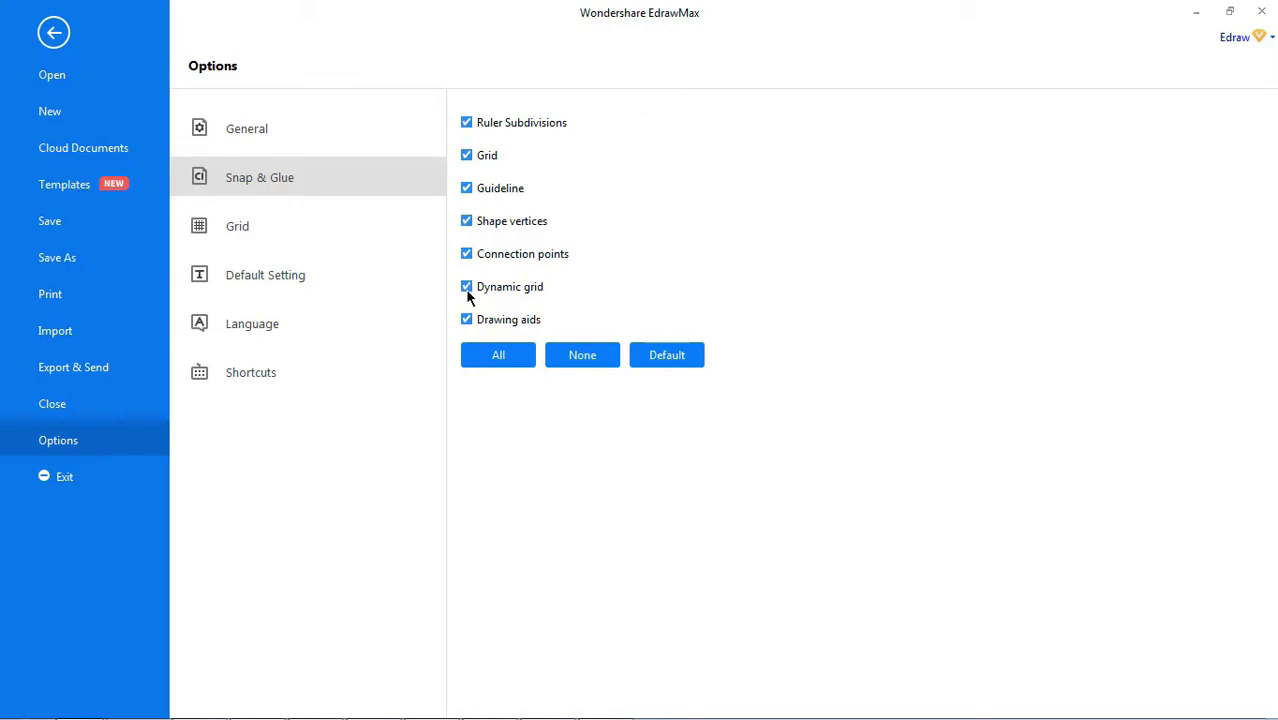
click(54, 32)
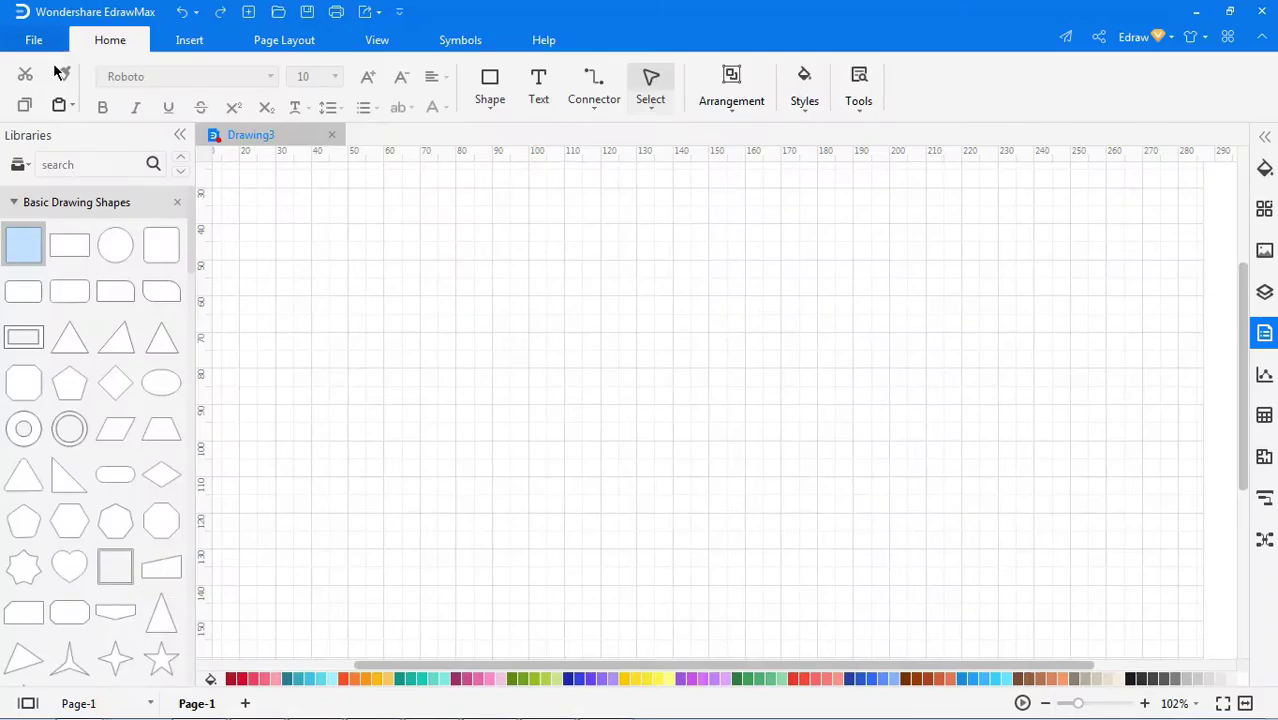
Step: Place a square in the middle of the canvas and a rounded square directly above, vertically aligned with it
drag(25, 237, 719, 422)
click(882, 405)
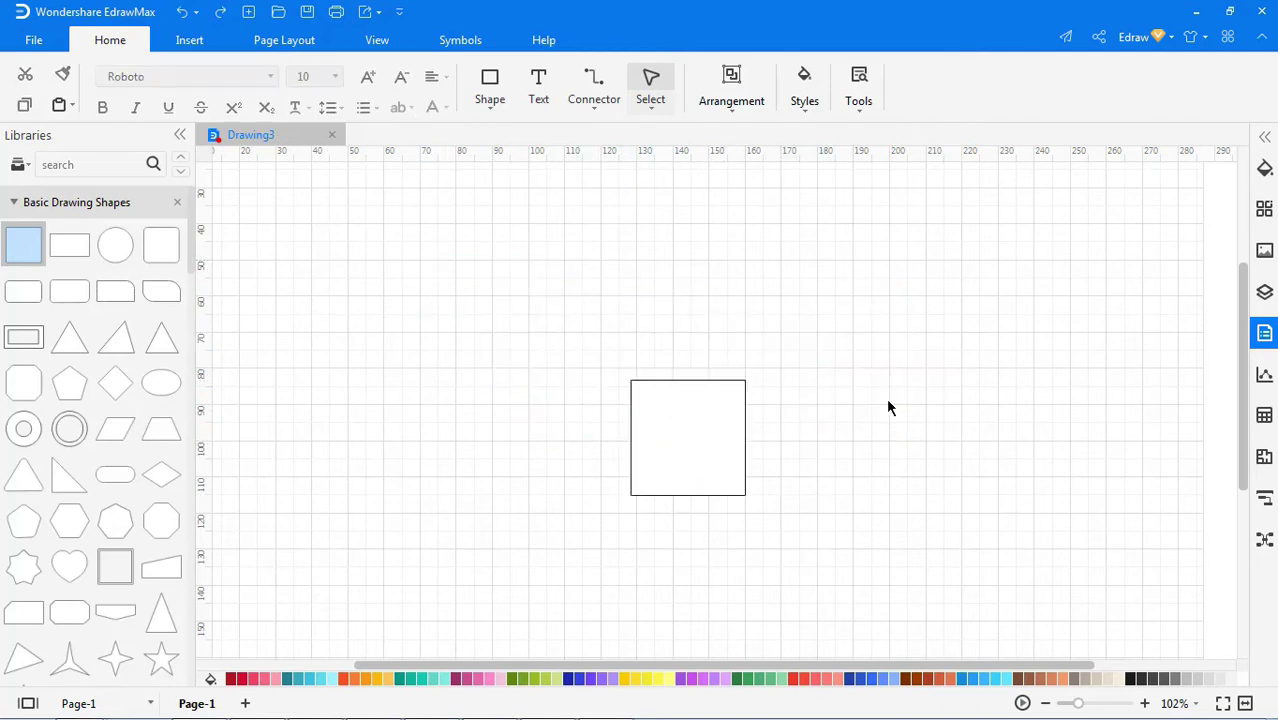
drag(161, 245, 690, 248)
click(1056, 337)
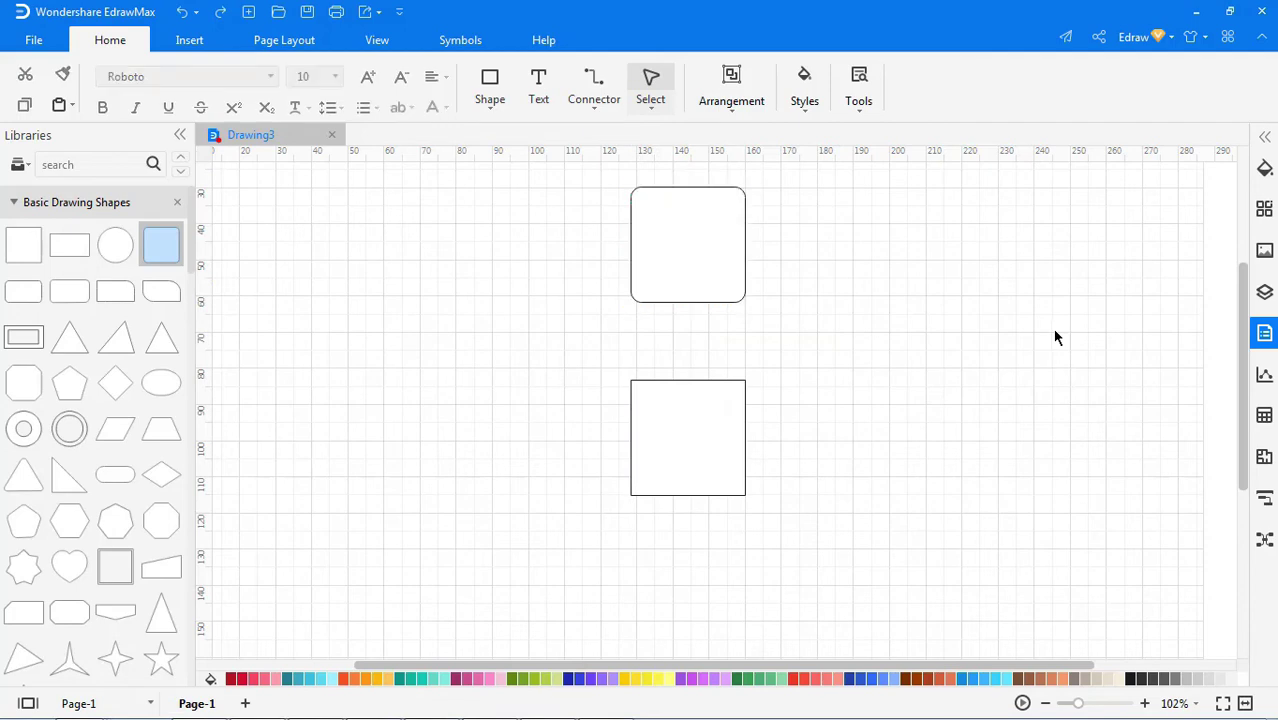
Step: Set the rounded square's position to X 100 mm and Y 90 mm
click(704, 256)
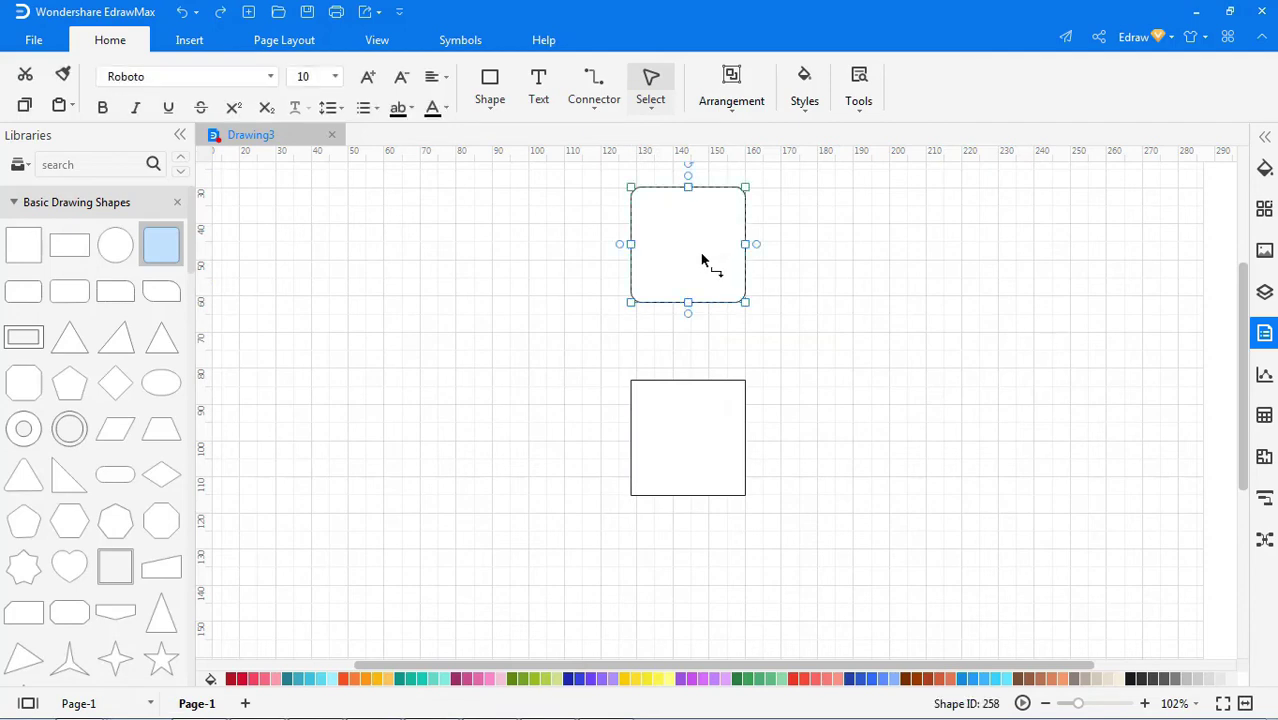
click(733, 110)
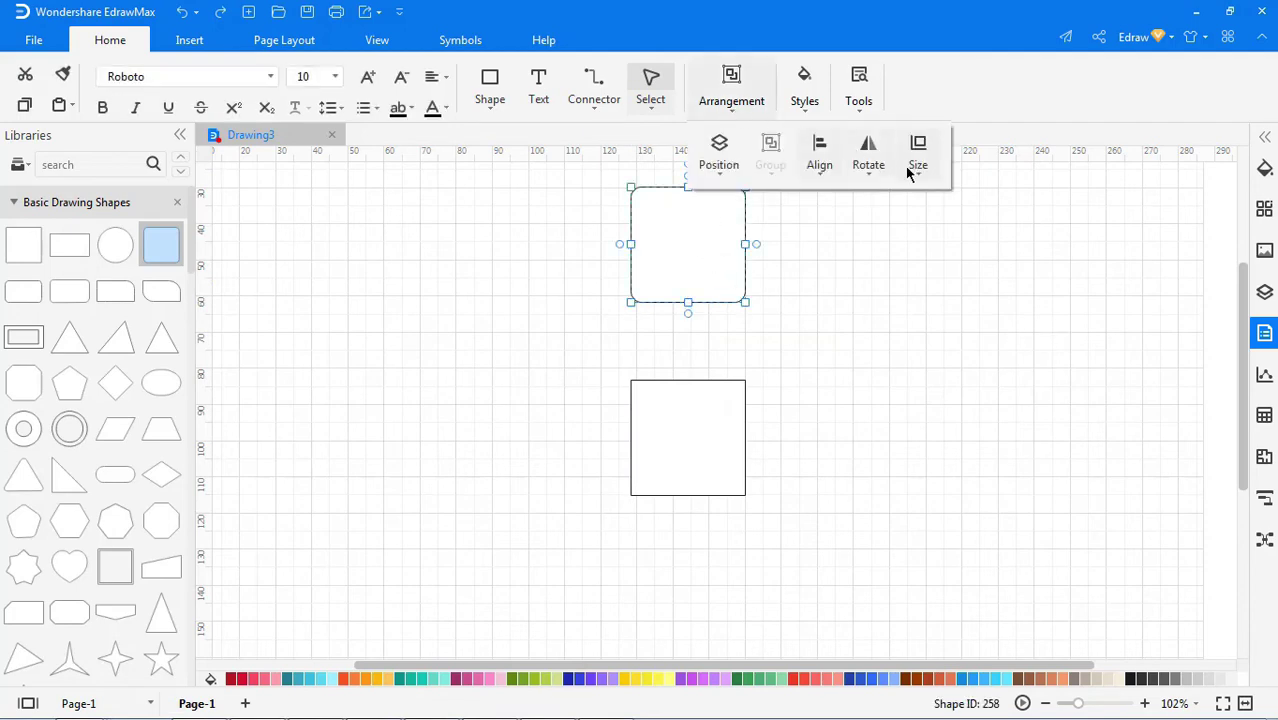
click(929, 179)
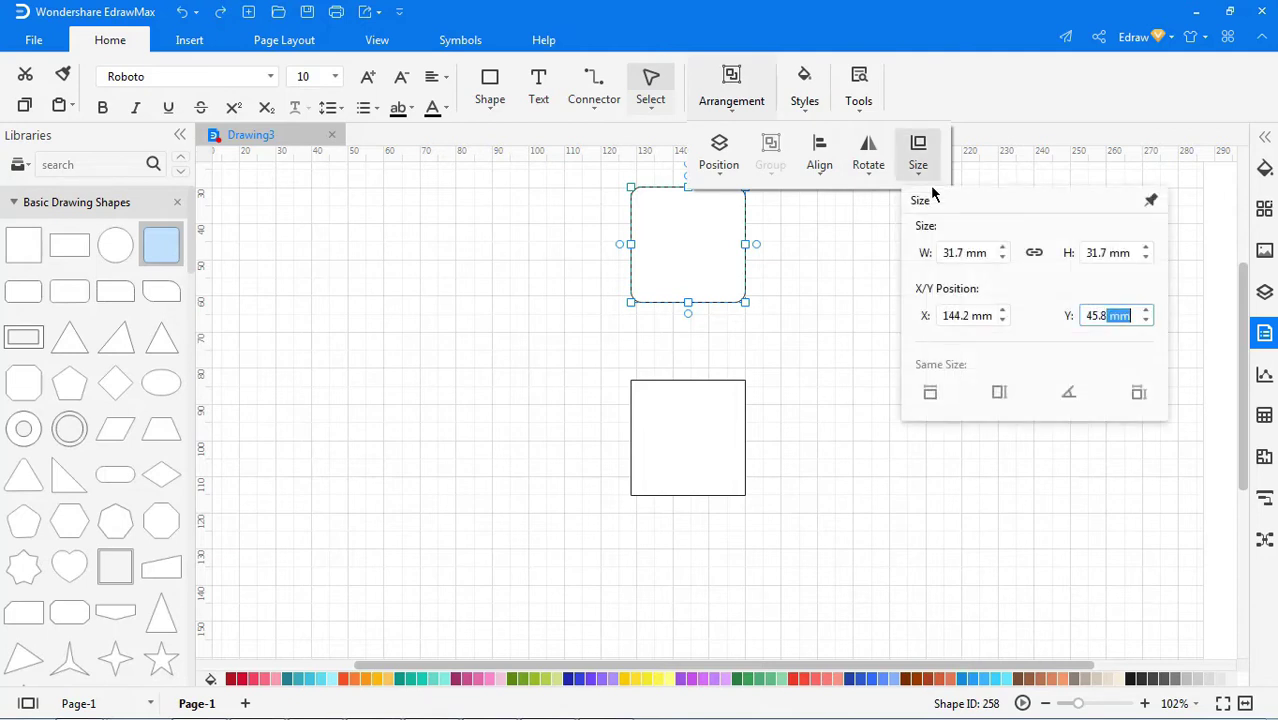
drag(966, 316, 924, 320)
text(100)
click(1133, 316)
drag(1133, 316, 1068, 330)
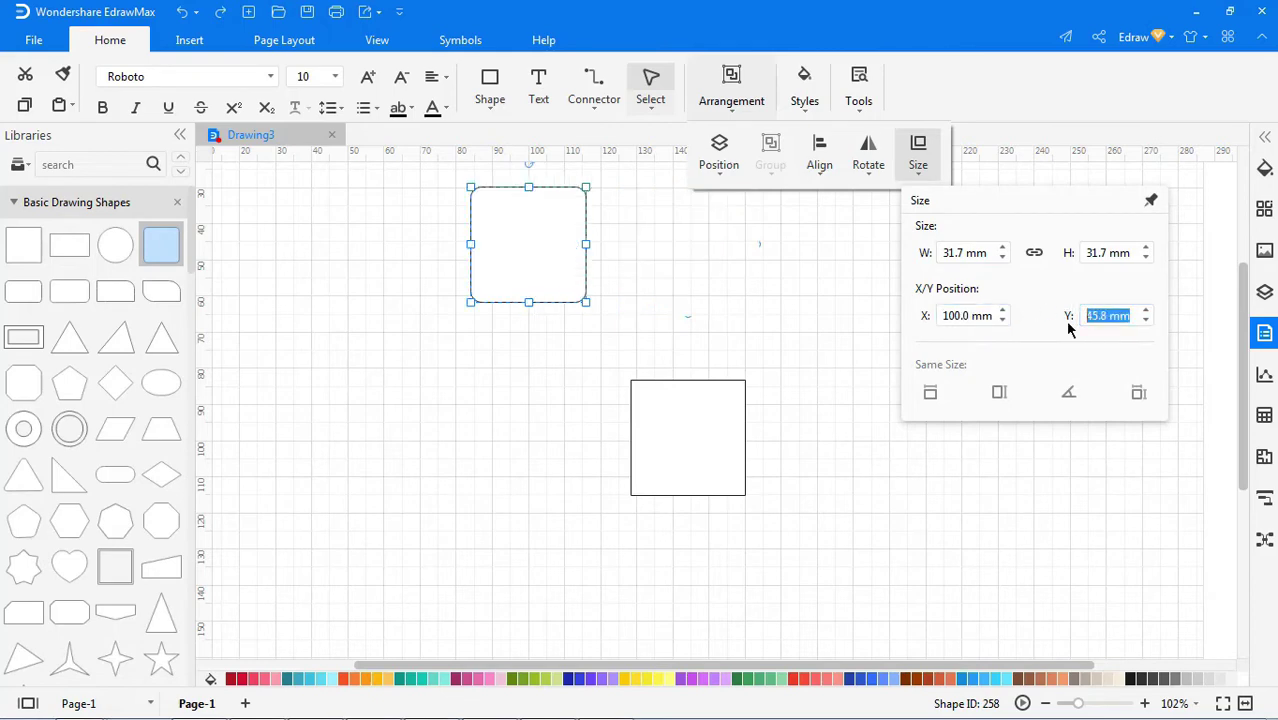
text(90)
key(Return)
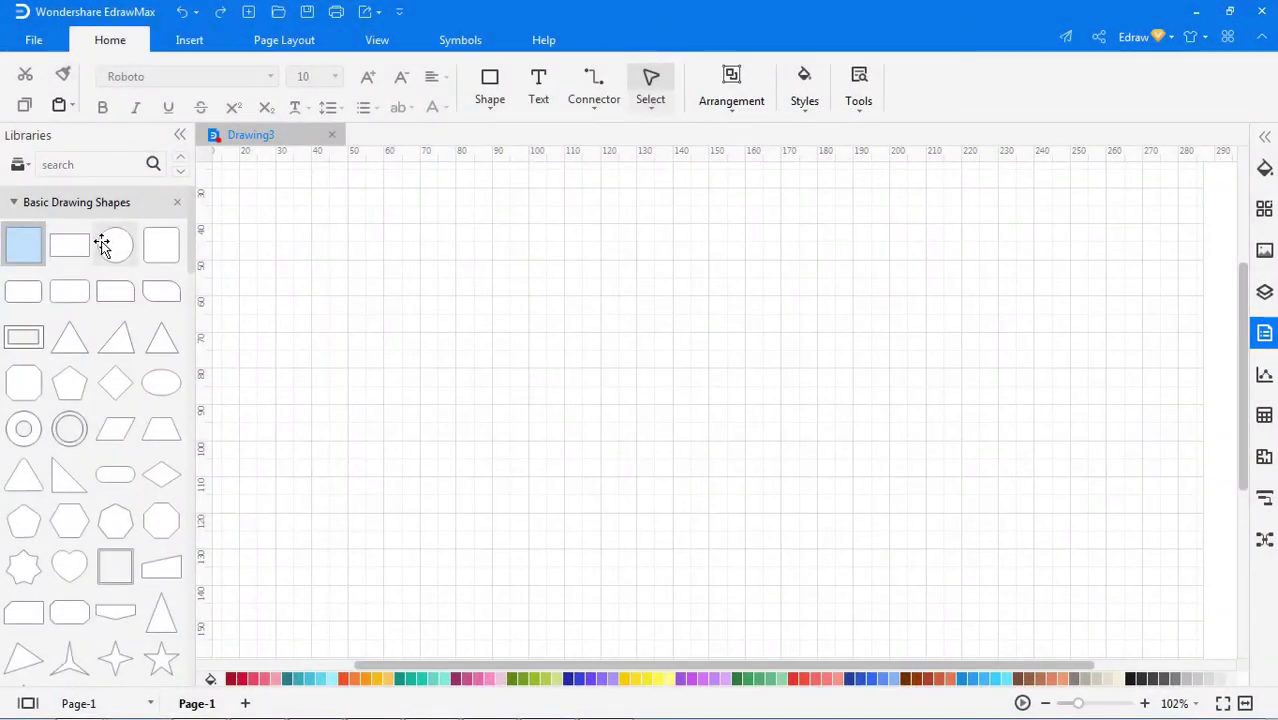
Step: Place a rectangle on the empty canvas and enlarge it from its upper-right corner to about 70 by 41 mm
drag(75, 240, 641, 365)
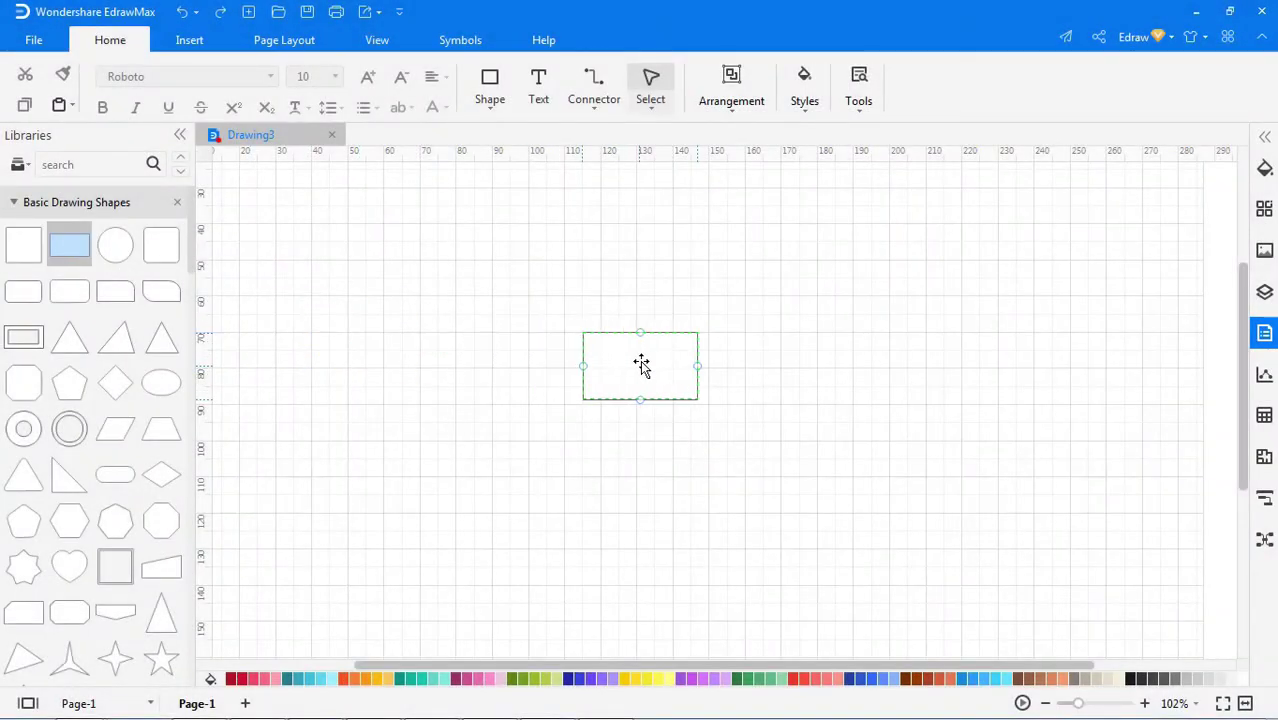
mouse_move(695, 334)
mouse_down()
mouse_move(873, 211)
mouse_move(742, 263)
mouse_move(665, 317)
mouse_move(836, 252)
mouse_up()
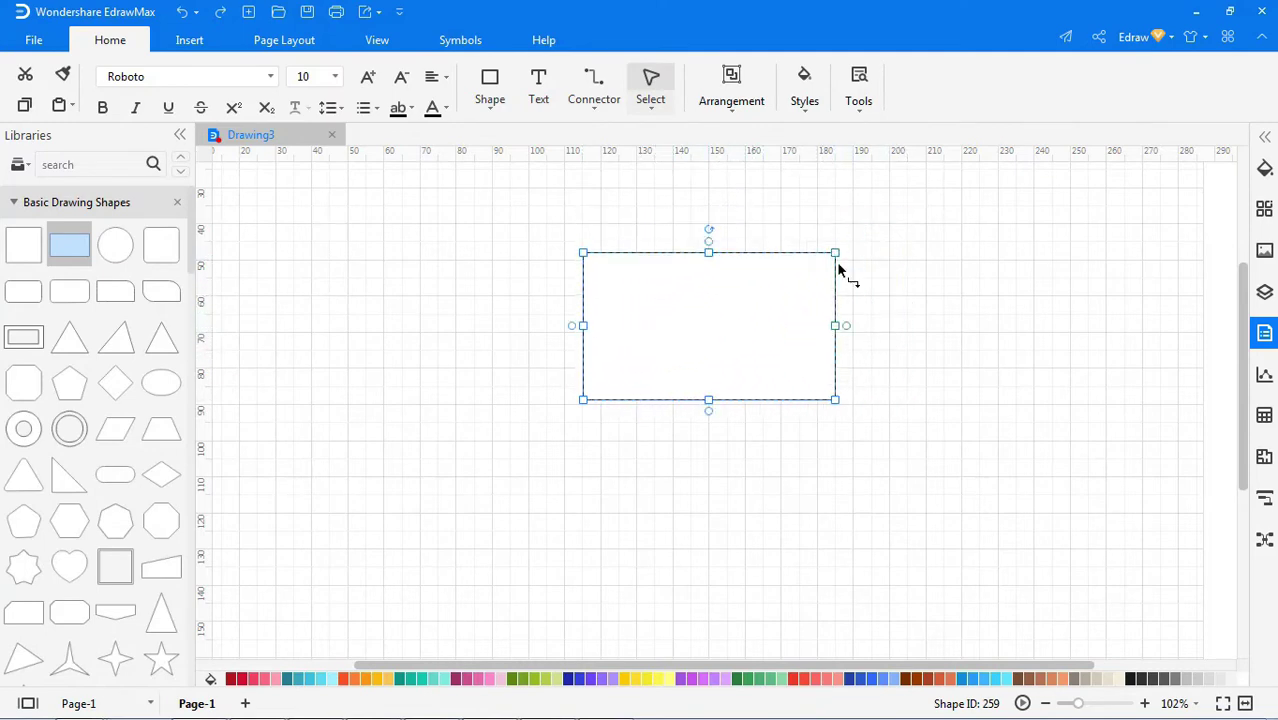
click(907, 323)
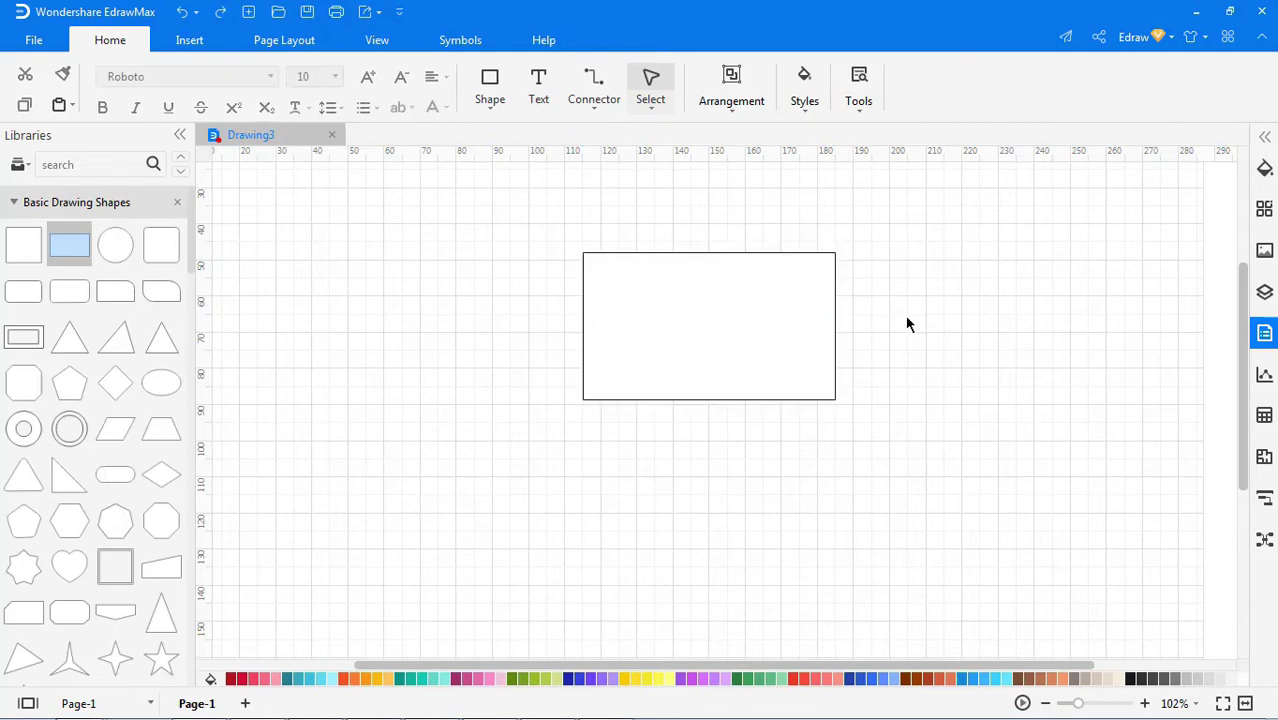
Step: Enlarge the rectangle symmetrically about its centre to about 71 by 41 mm and enlarge it again from its upper-right corner
click(785, 333)
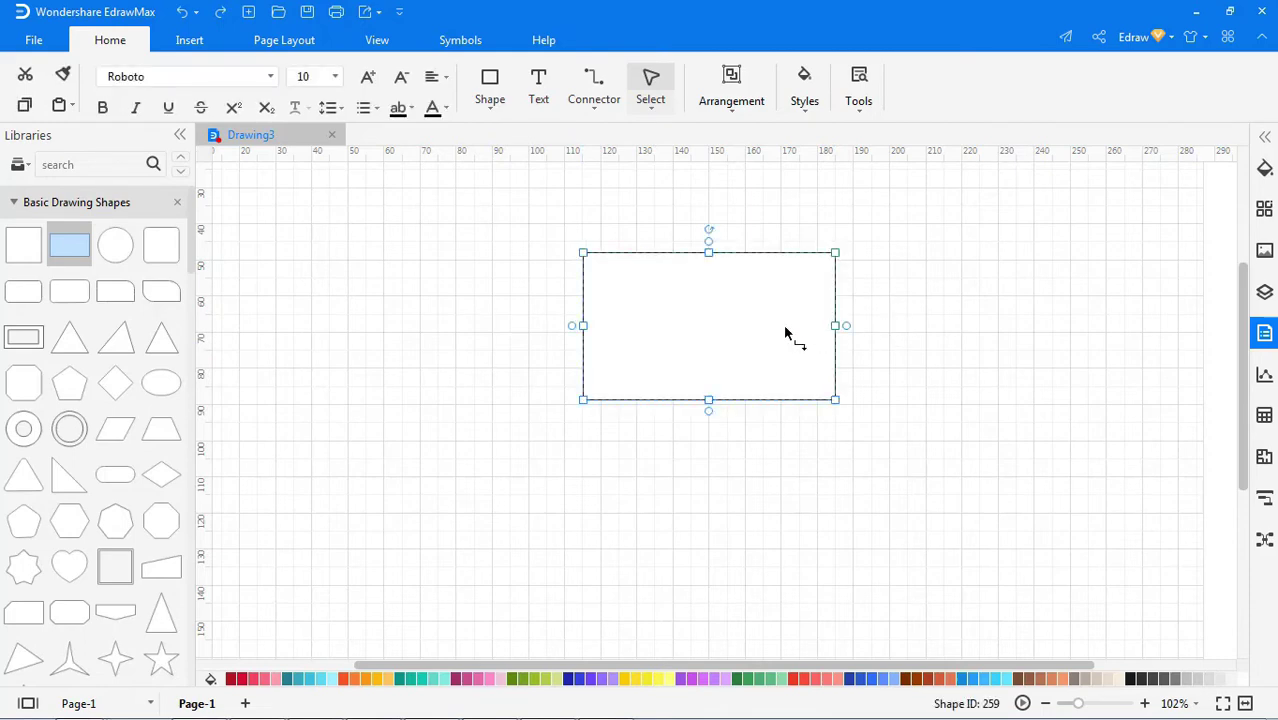
mouse_move(835, 250)
mouse_down()
mouse_move(752, 306)
mouse_move(839, 255)
mouse_up()
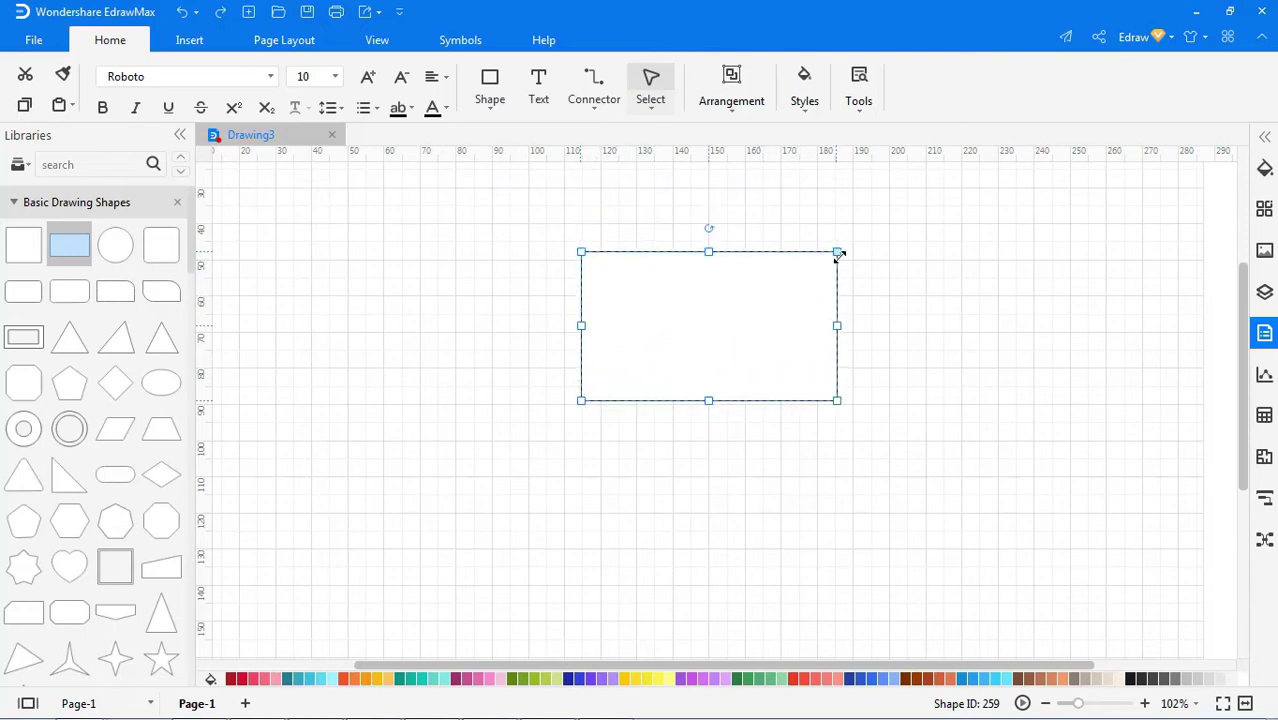
click(910, 295)
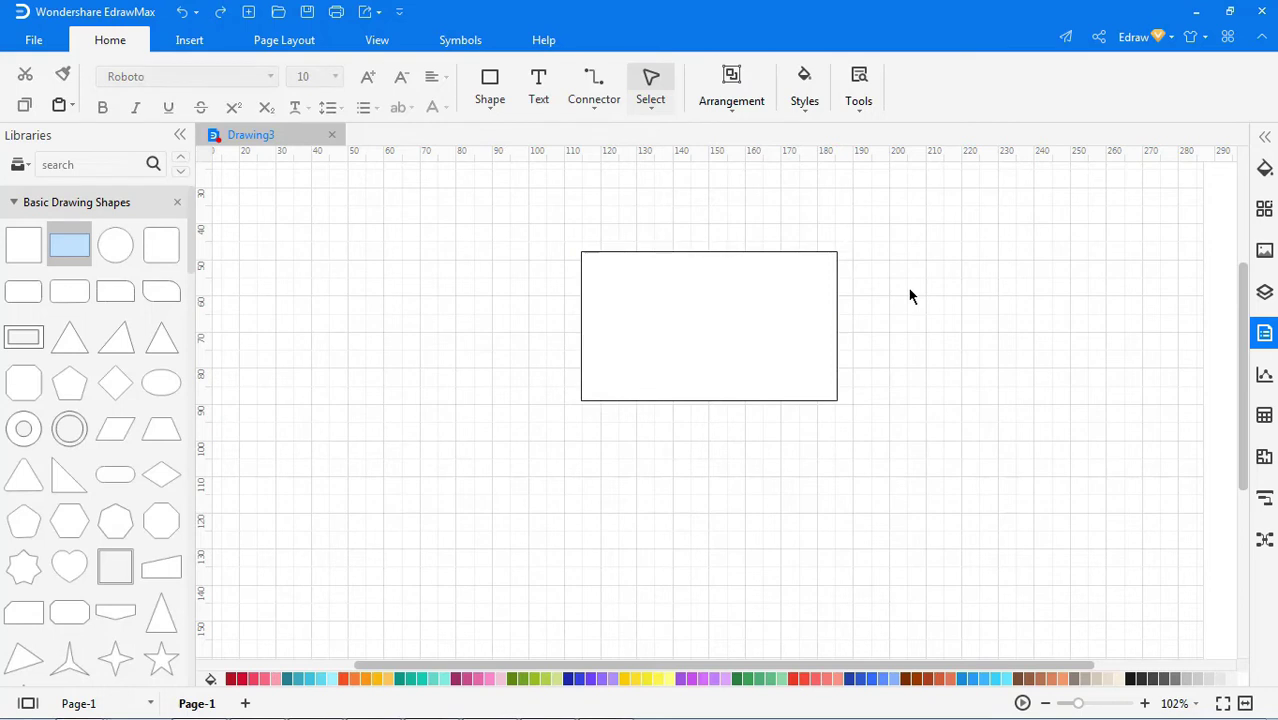
click(808, 314)
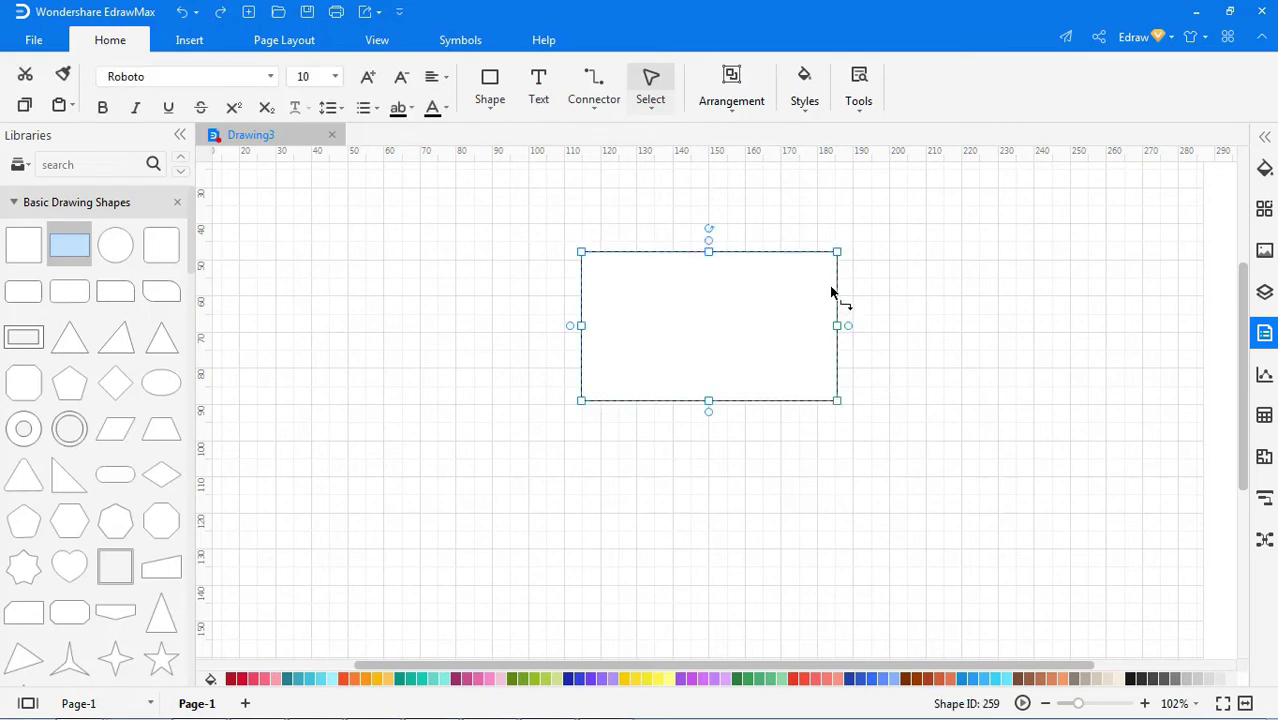
drag(839, 258, 882, 246)
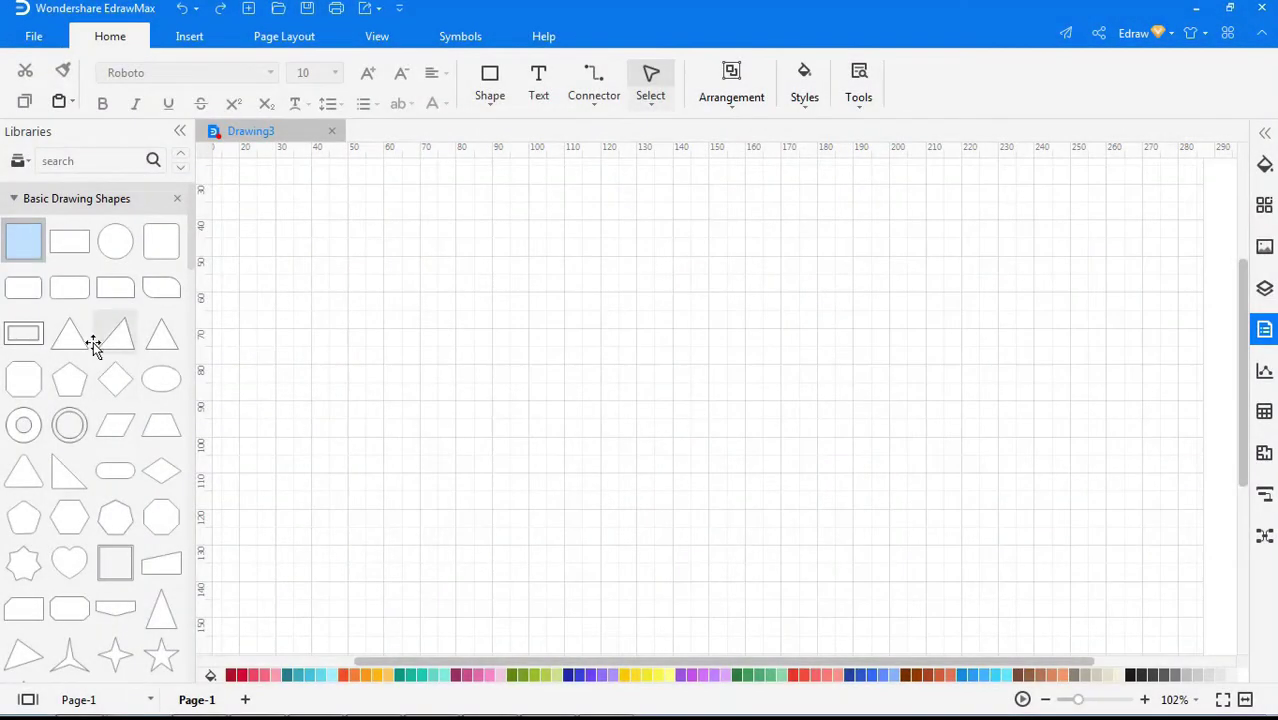
Step: Place a triangle in the middle of the empty canvas and try rotating it freely about its centre
mouse_move(80, 337)
mouse_down()
mouse_move(551, 456)
mouse_move(676, 417)
mouse_move(687, 396)
mouse_up()
click(687, 328)
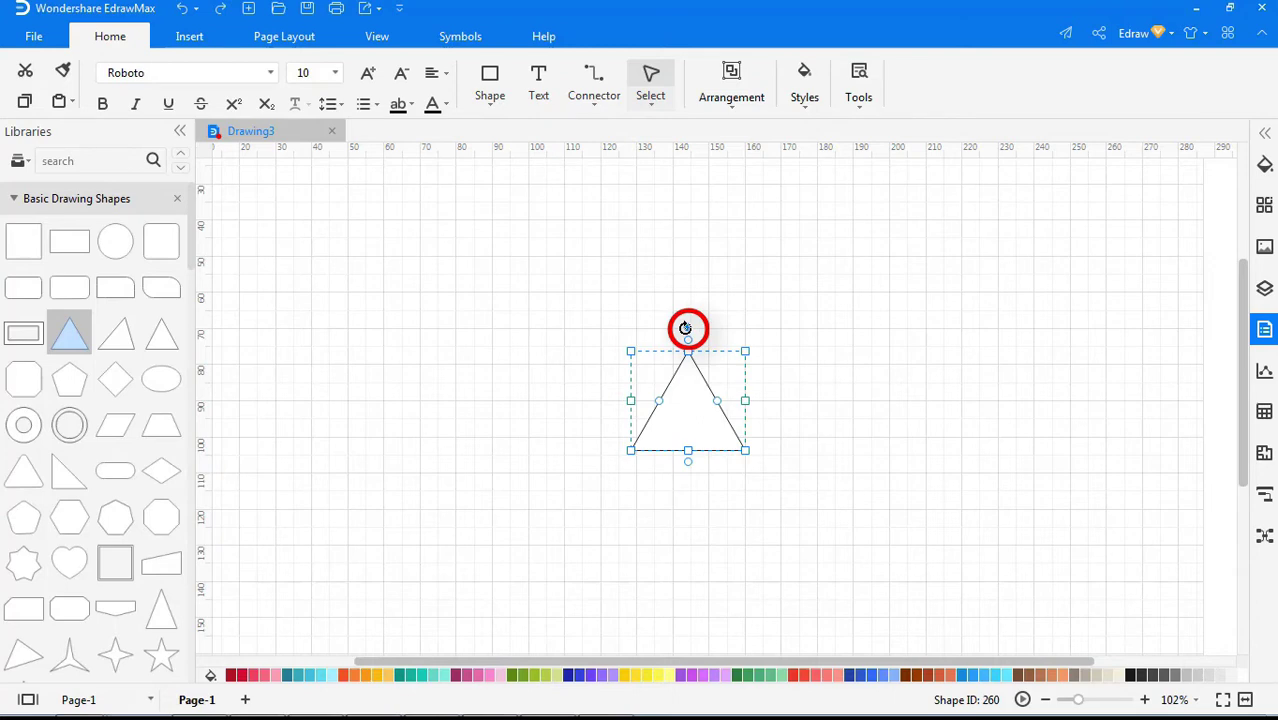
mouse_move(687, 328)
mouse_down()
mouse_move(765, 320)
mouse_move(708, 303)
mouse_move(626, 306)
mouse_move(539, 337)
mouse_move(613, 297)
mouse_move(680, 298)
mouse_move(365, 305)
mouse_move(108, 485)
mouse_move(88, 431)
mouse_move(84, 338)
mouse_move(86, 360)
mouse_move(128, 359)
mouse_move(623, 309)
mouse_move(699, 314)
mouse_move(685, 314)
mouse_up()
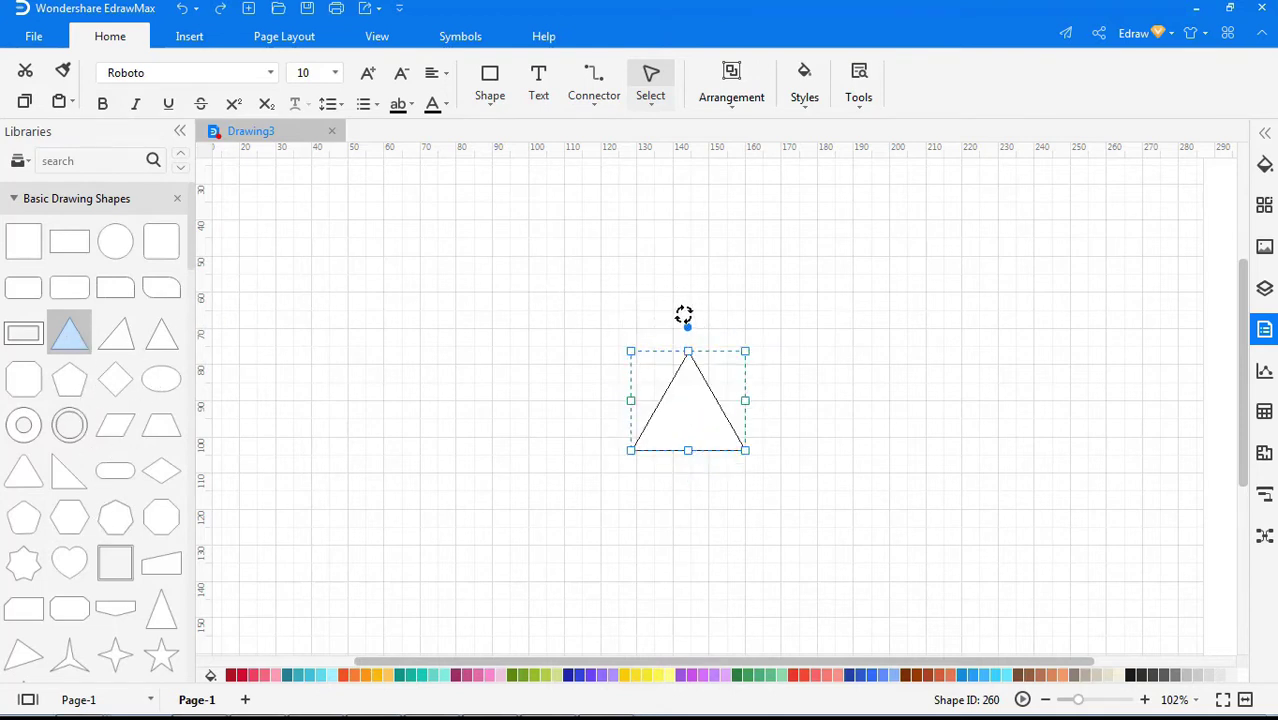
click(913, 336)
Step: Rotate the triangle by exactly 45 degrees and deselect it
click(676, 426)
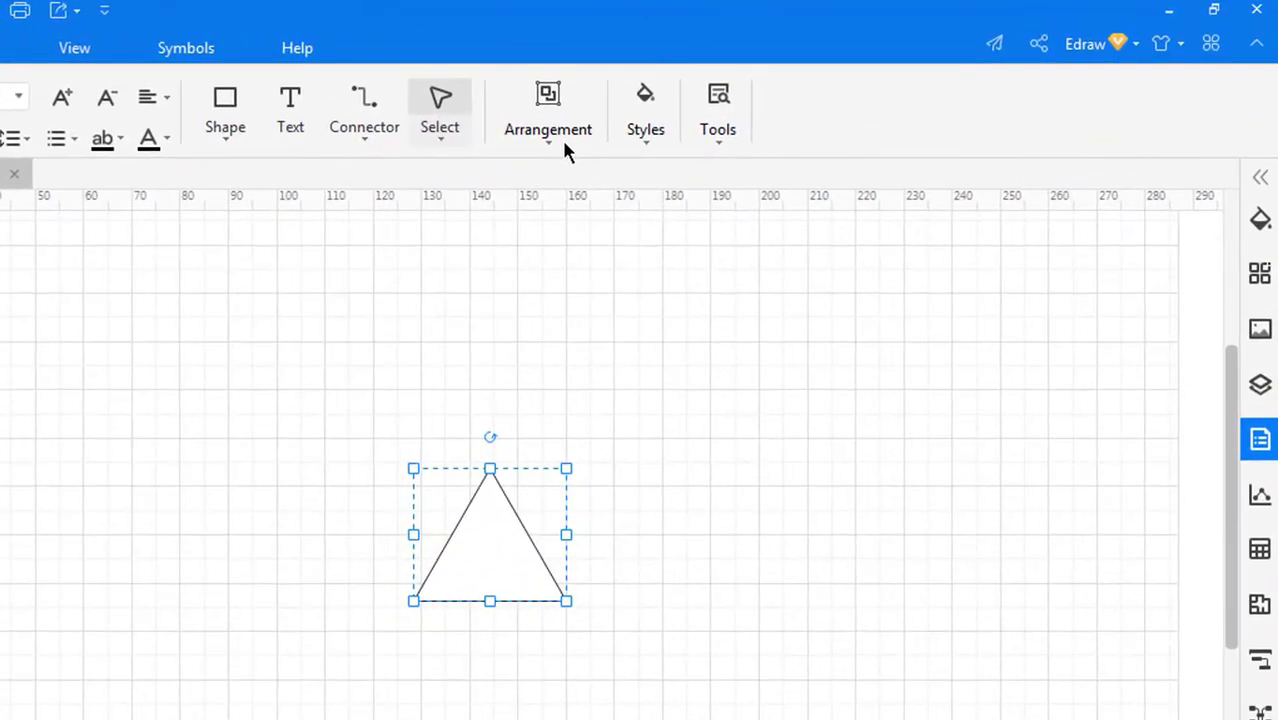
click(565, 140)
click(730, 215)
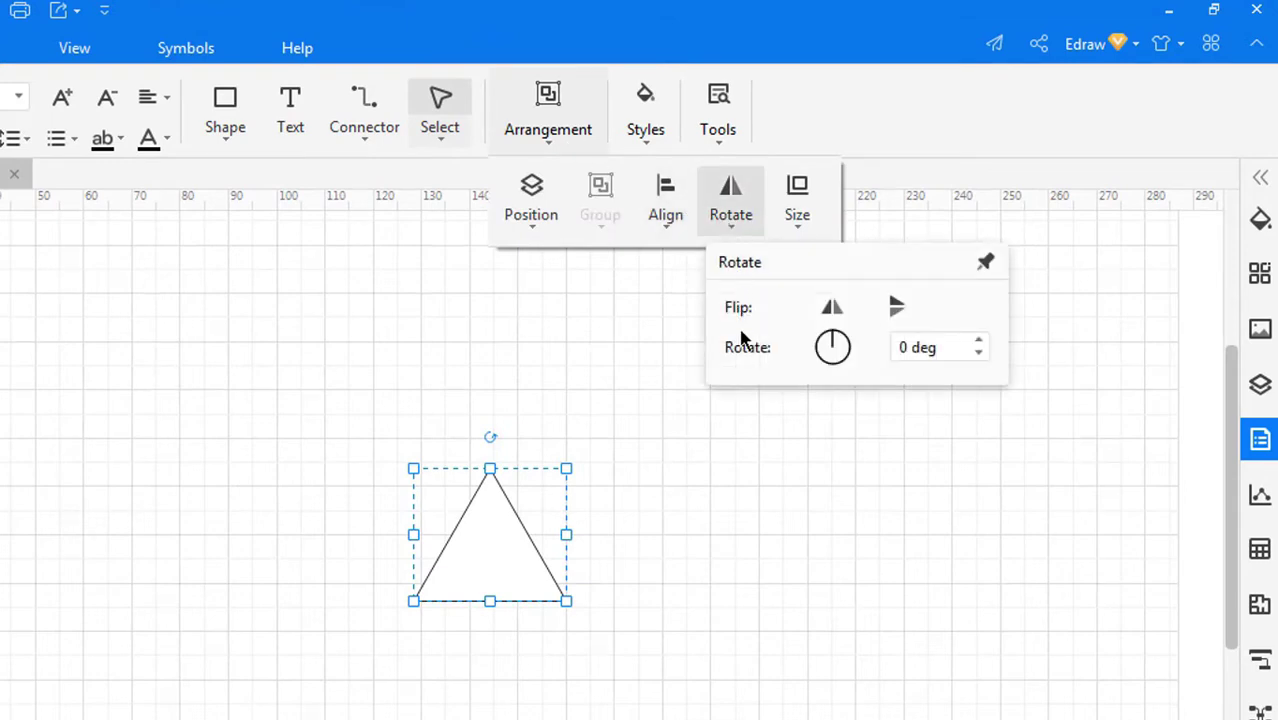
click(900, 347)
text(45)
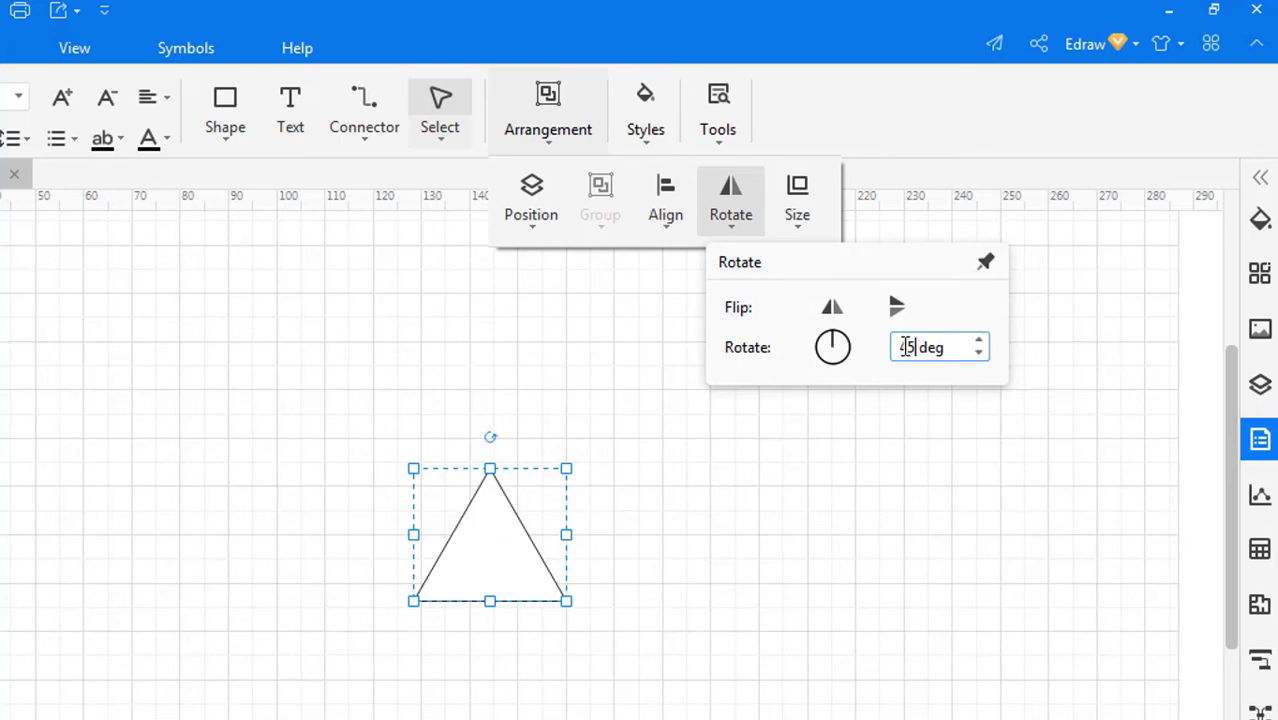
click(898, 467)
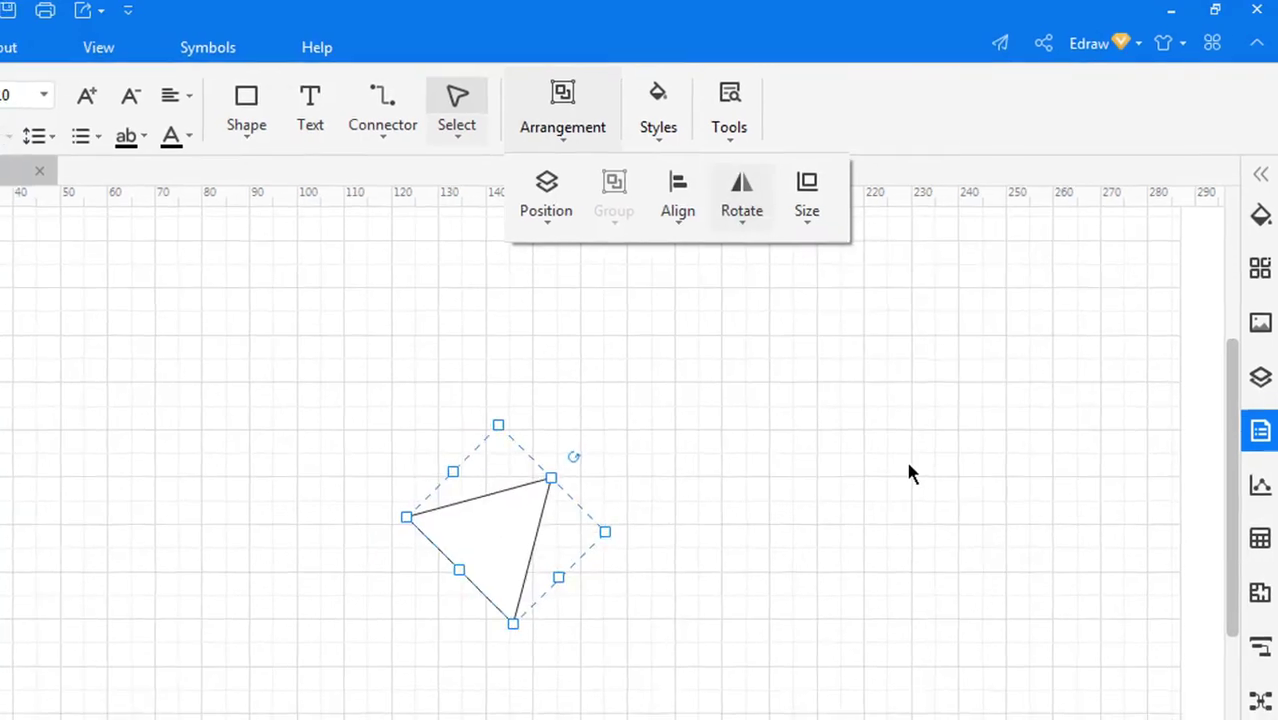
click(900, 482)
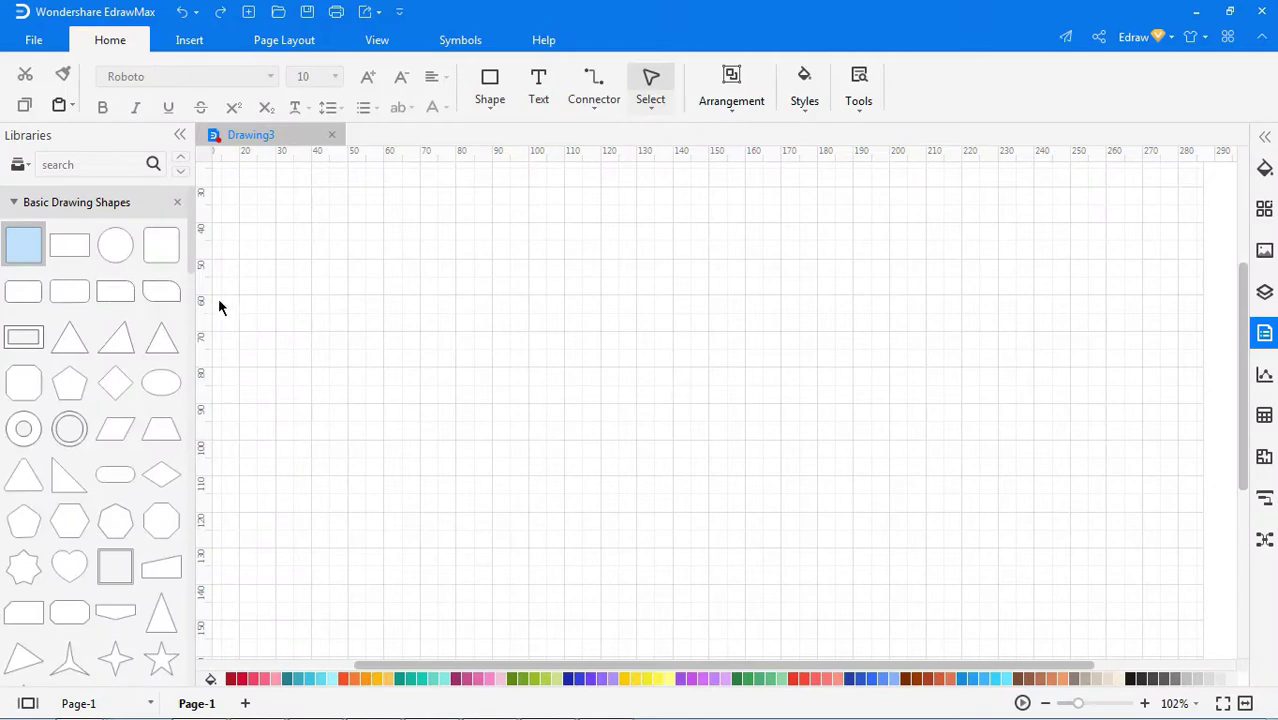
Step: Place a square and a circle level with each other on the canvas and link their facing sides with a straight connector
mouse_move(23, 244)
mouse_down()
mouse_move(553, 419)
mouse_move(555, 392)
mouse_up()
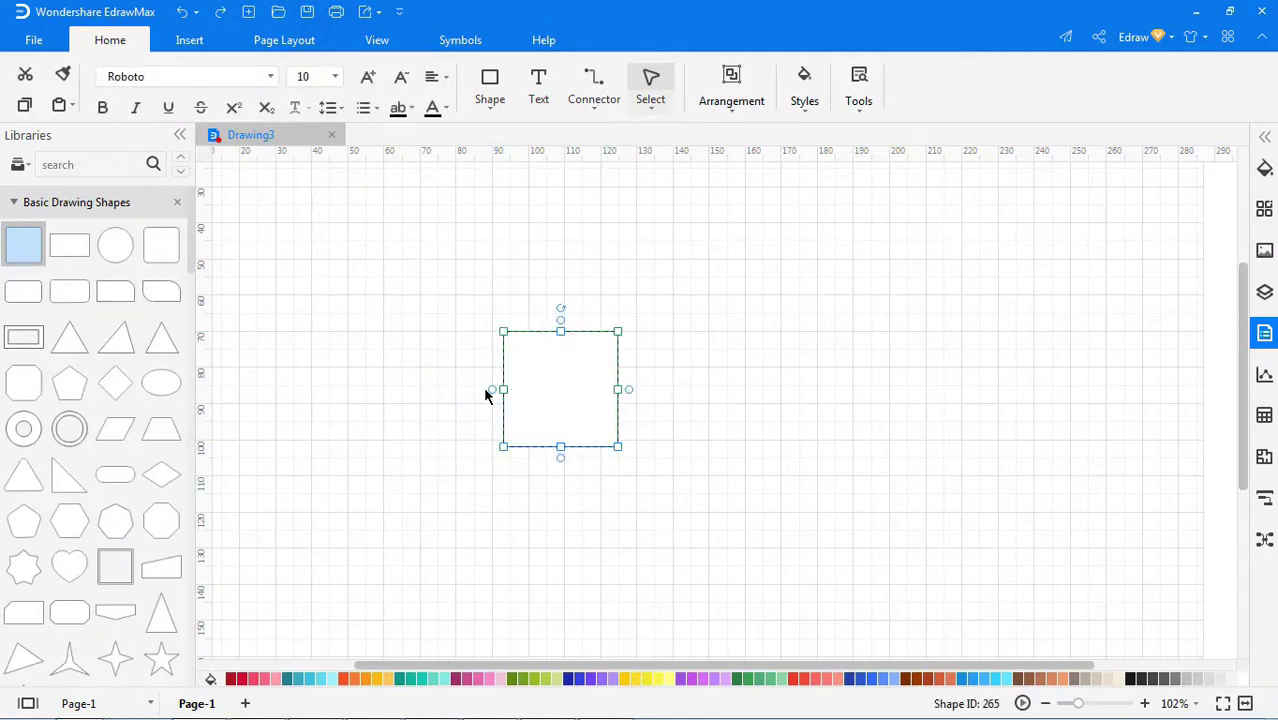
drag(115, 245, 894, 388)
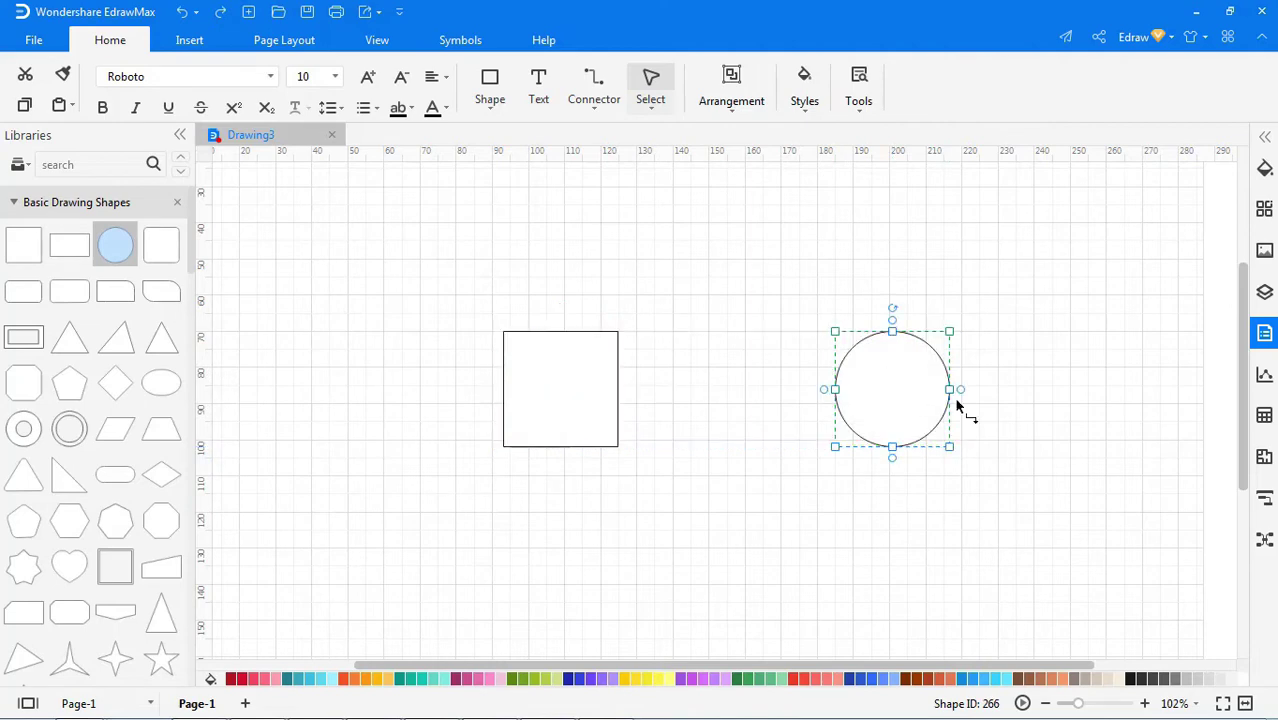
click(1030, 420)
drag(618, 389, 835, 389)
click(824, 466)
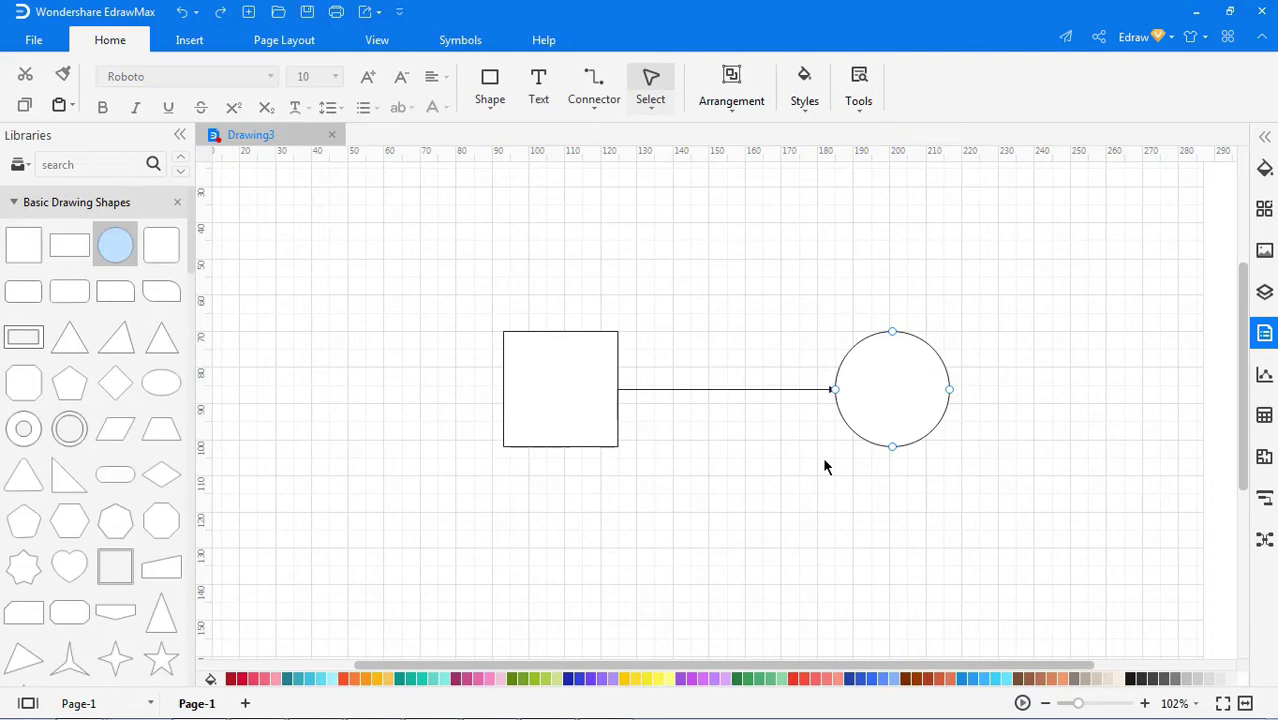
Step: Replace the connected circle with a rounded square
click(871, 402)
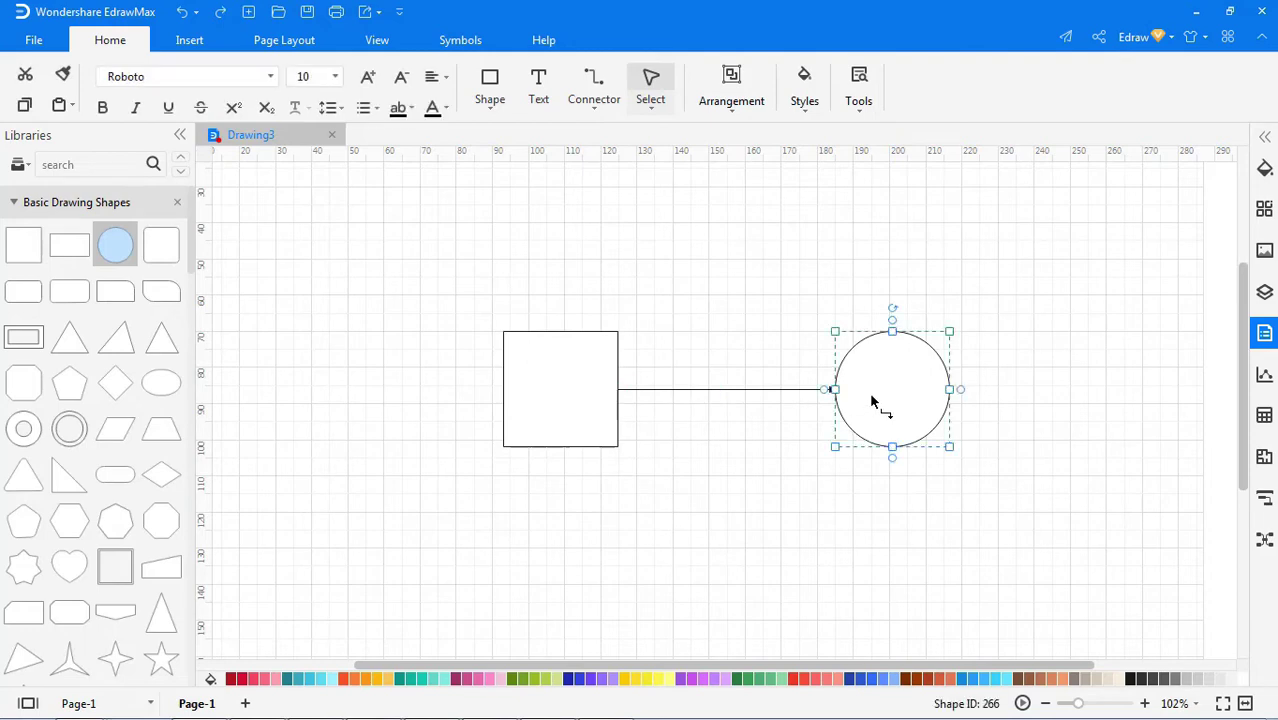
click(860, 108)
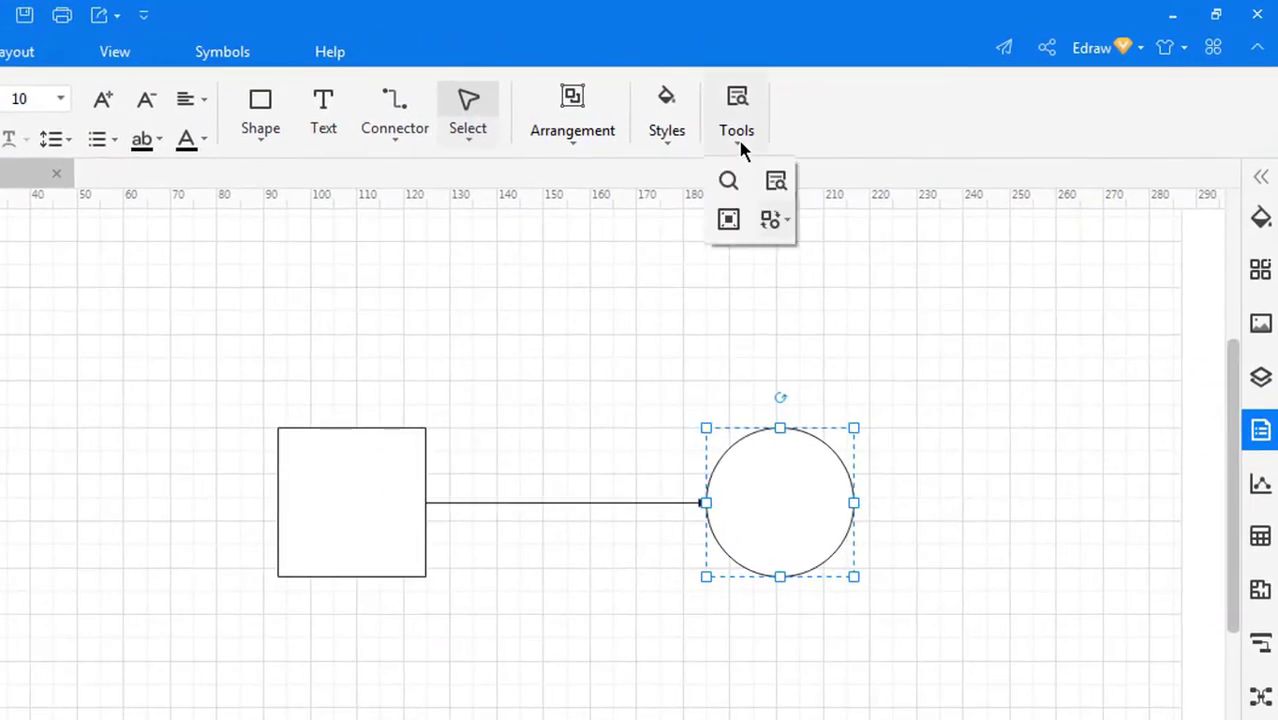
click(775, 222)
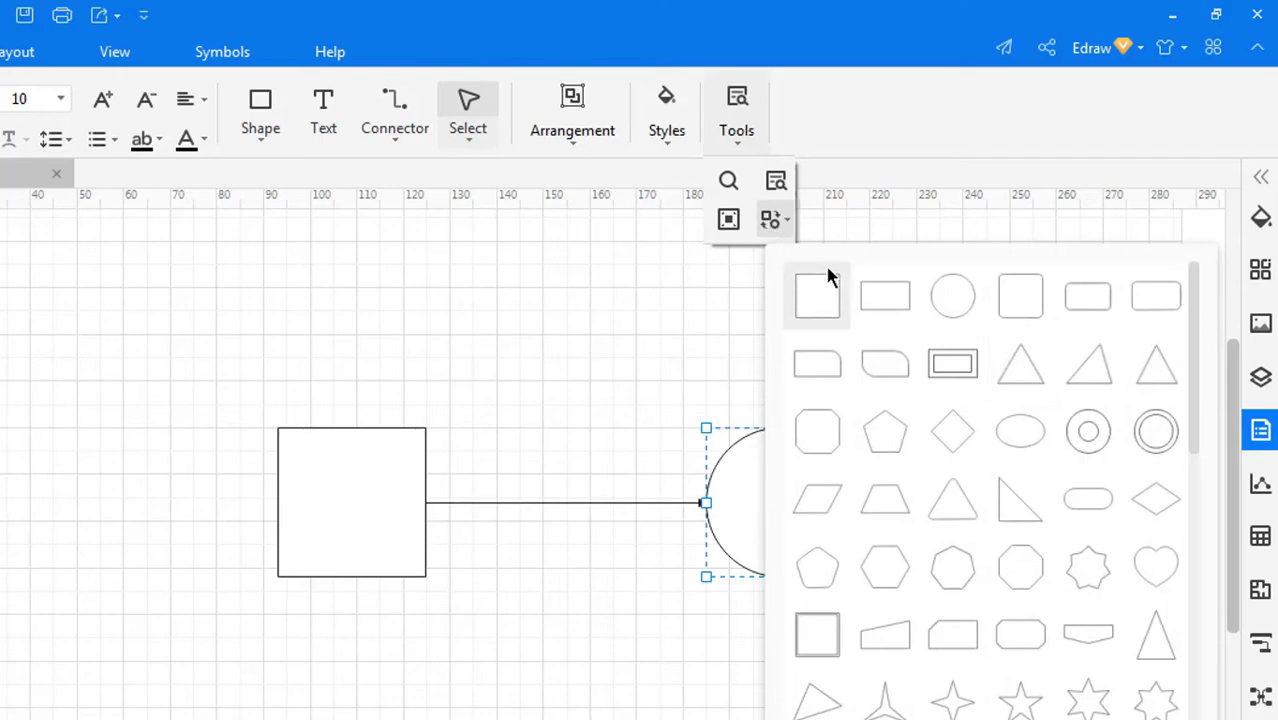
click(1002, 286)
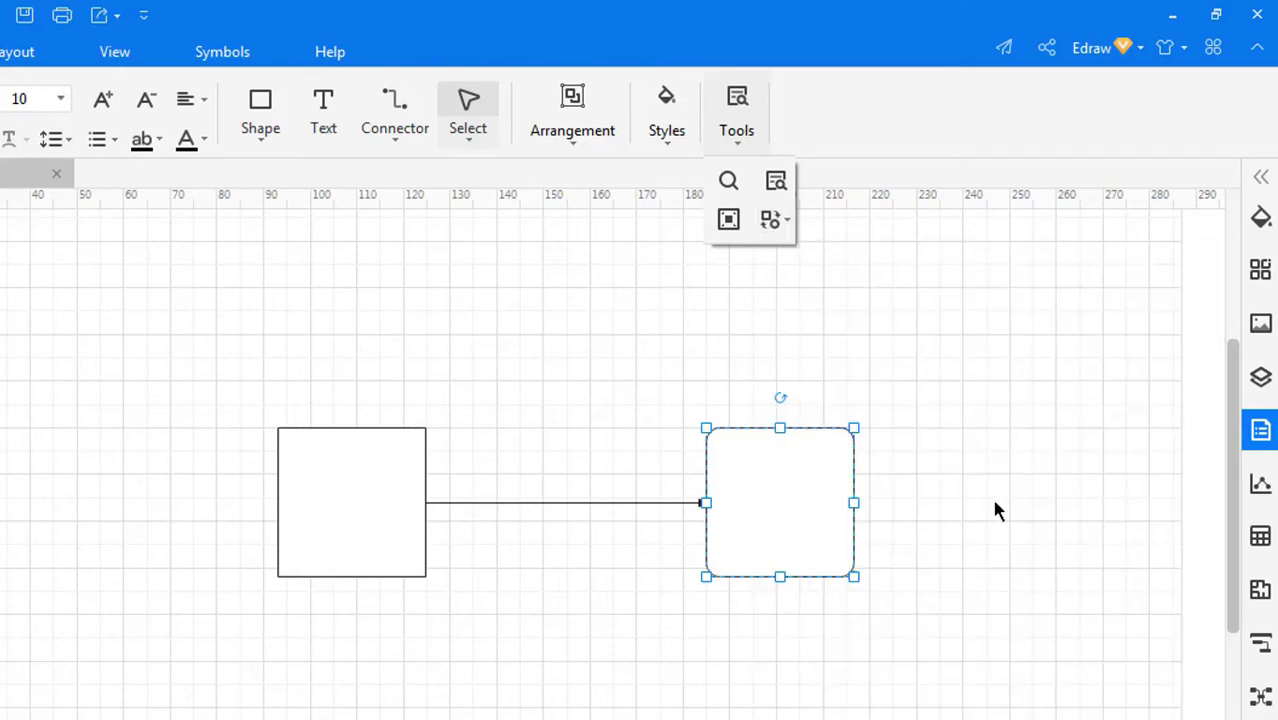
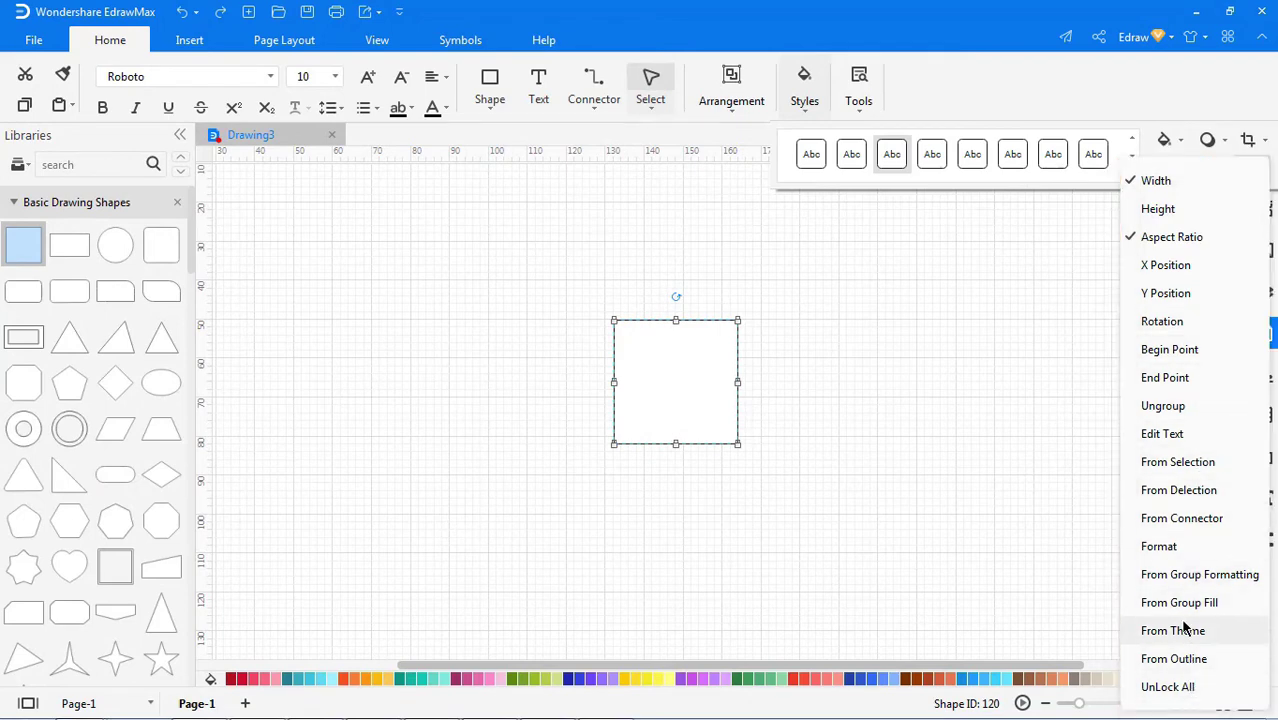
Step: Lock only the square's width and stretch its height from the bottom edge to about 34 mm
click(1193, 688)
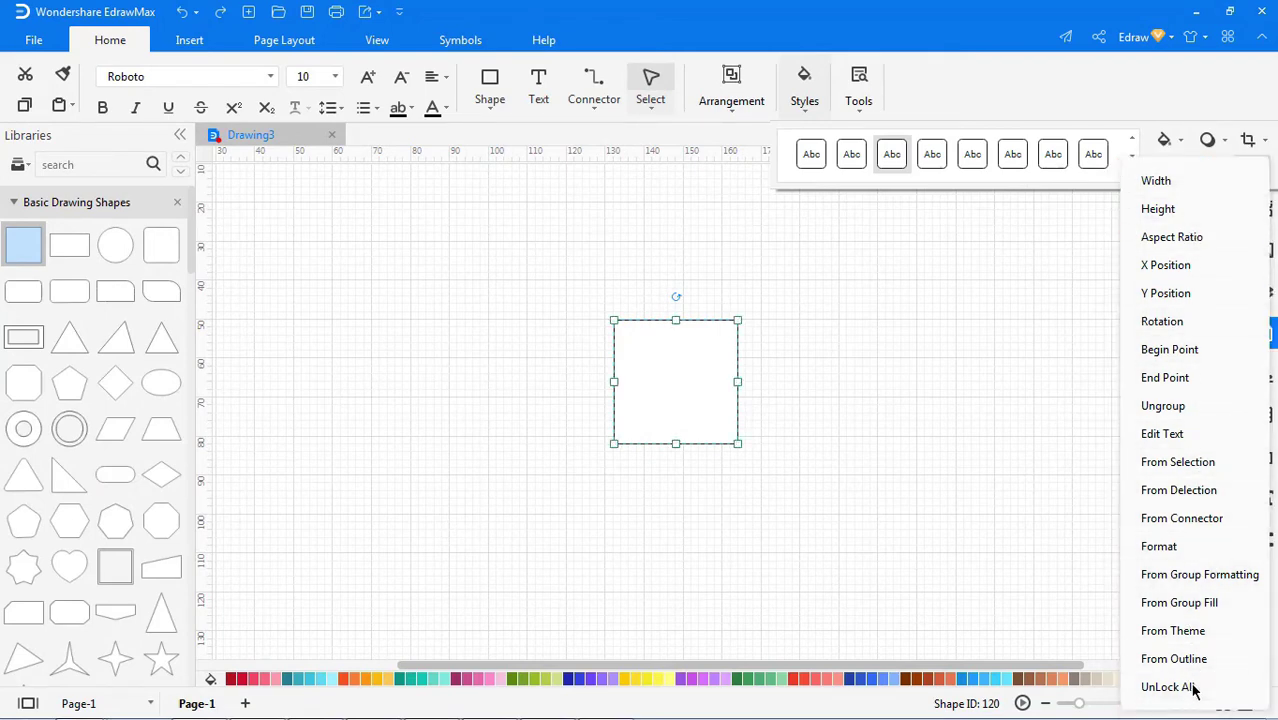
click(1180, 184)
click(889, 386)
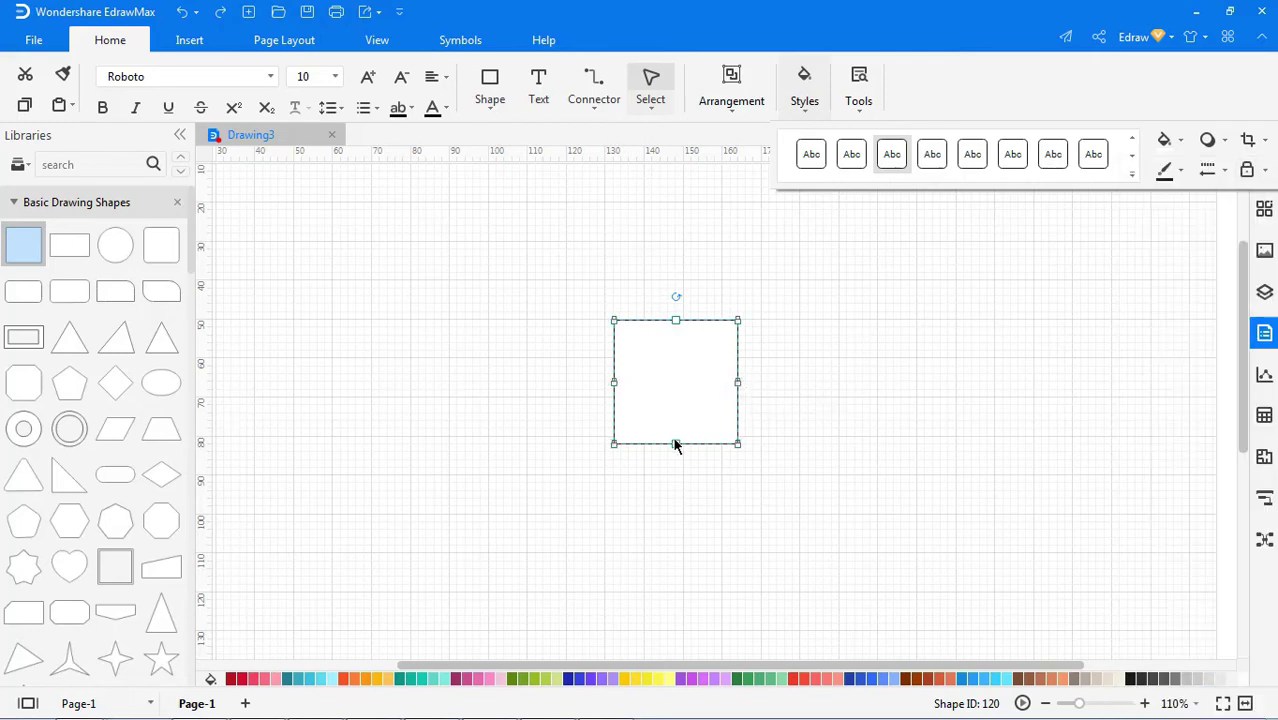
mouse_move(673, 445)
mouse_down()
mouse_move(676, 357)
mouse_move(682, 453)
mouse_up()
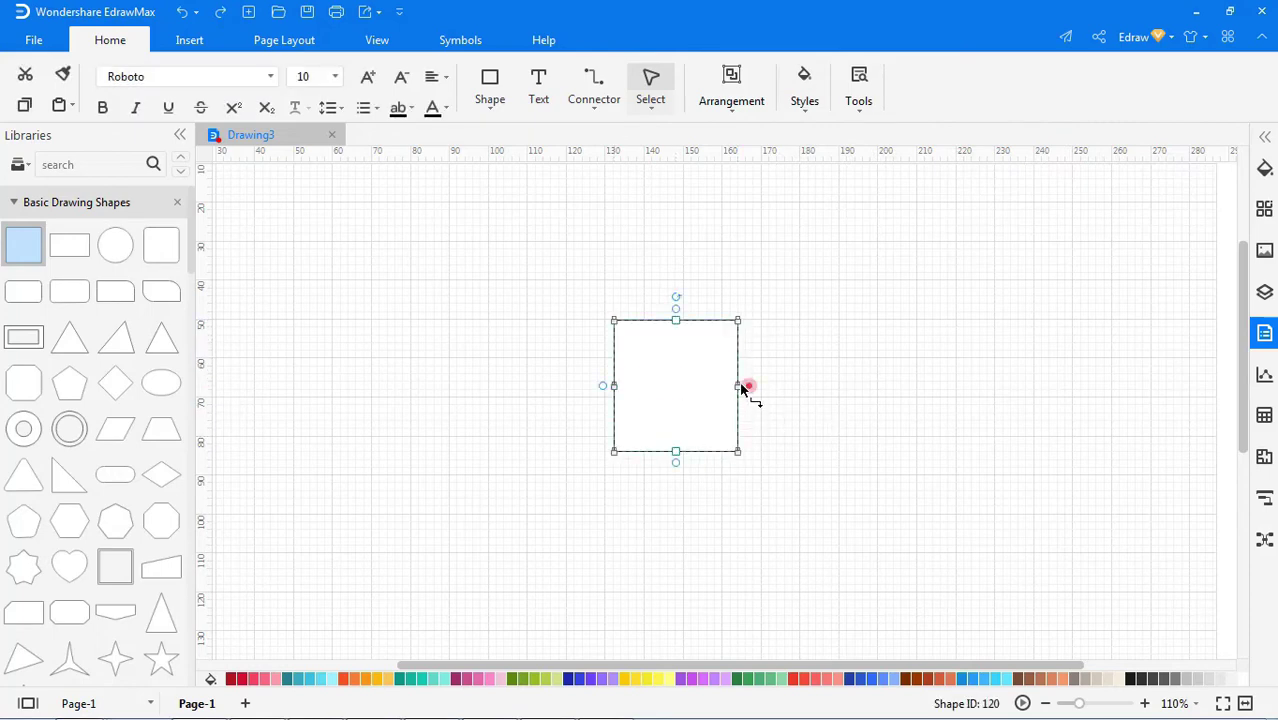
mouse_move(738, 393)
mouse_down()
mouse_move(676, 391)
mouse_move(739, 399)
mouse_up()
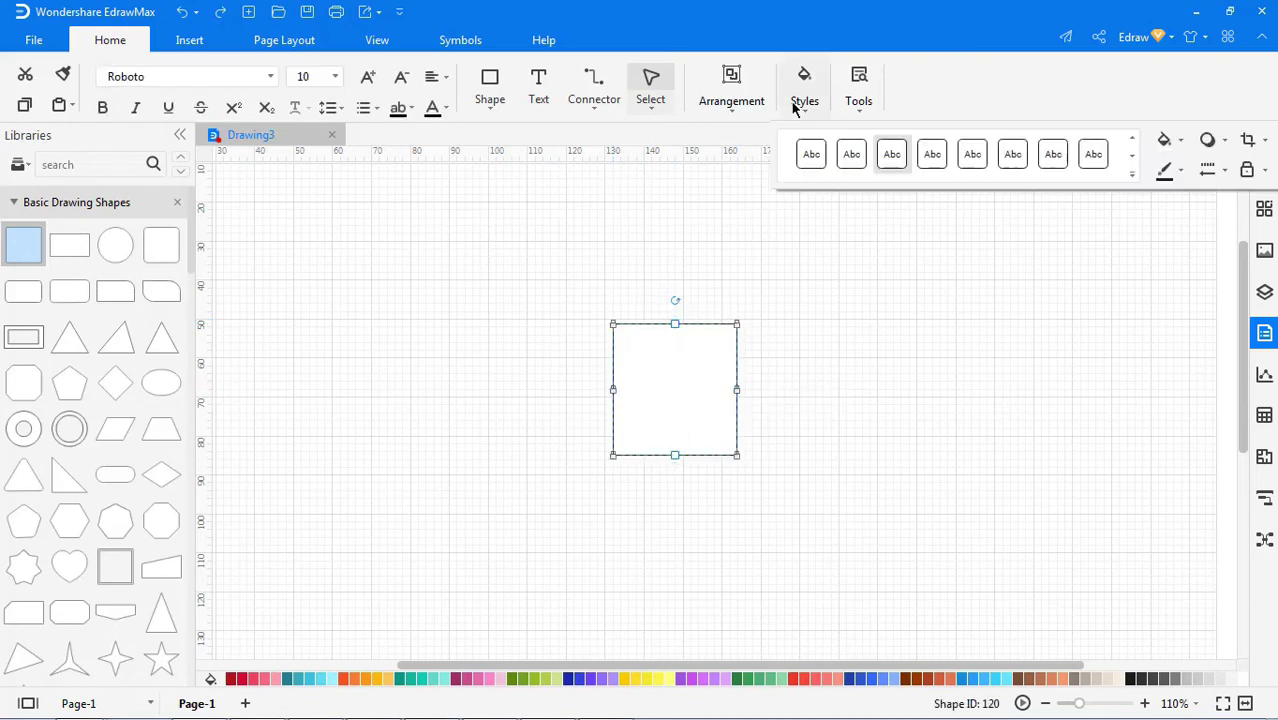
Step: Lock only the shape's height instead of its width and widen it from its right edge to about 54 mm
click(1257, 176)
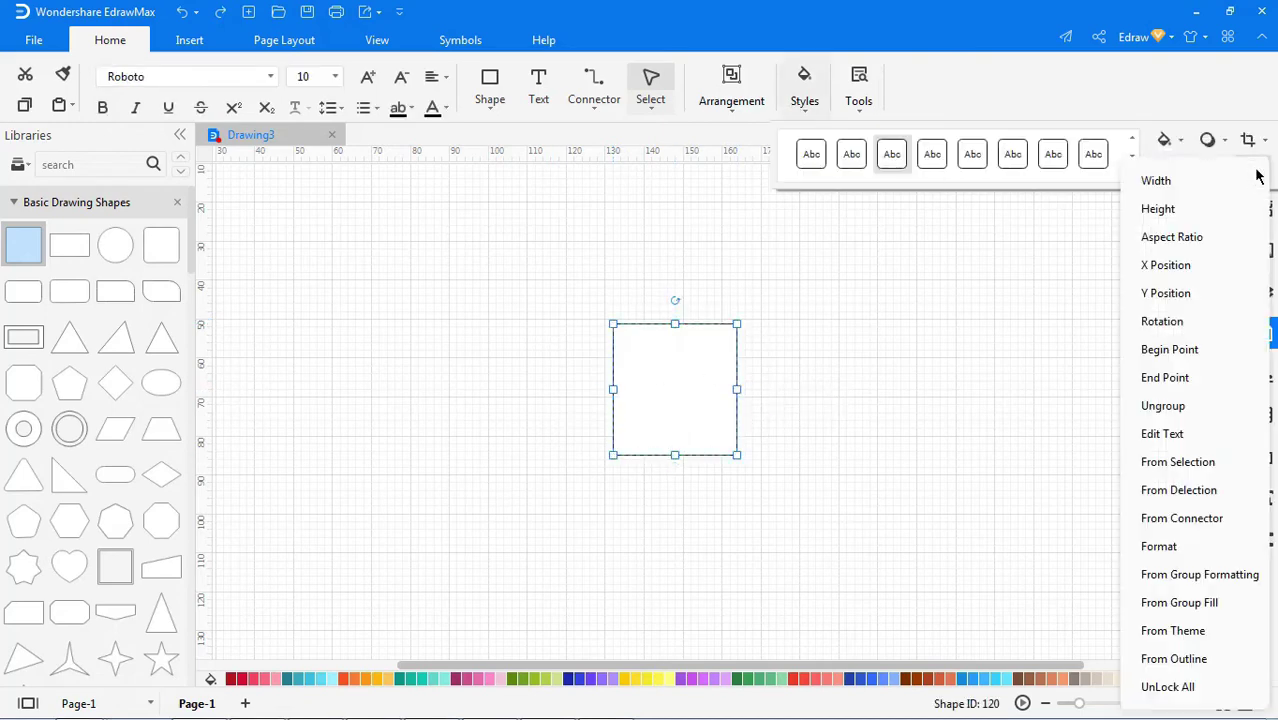
click(1201, 219)
click(968, 339)
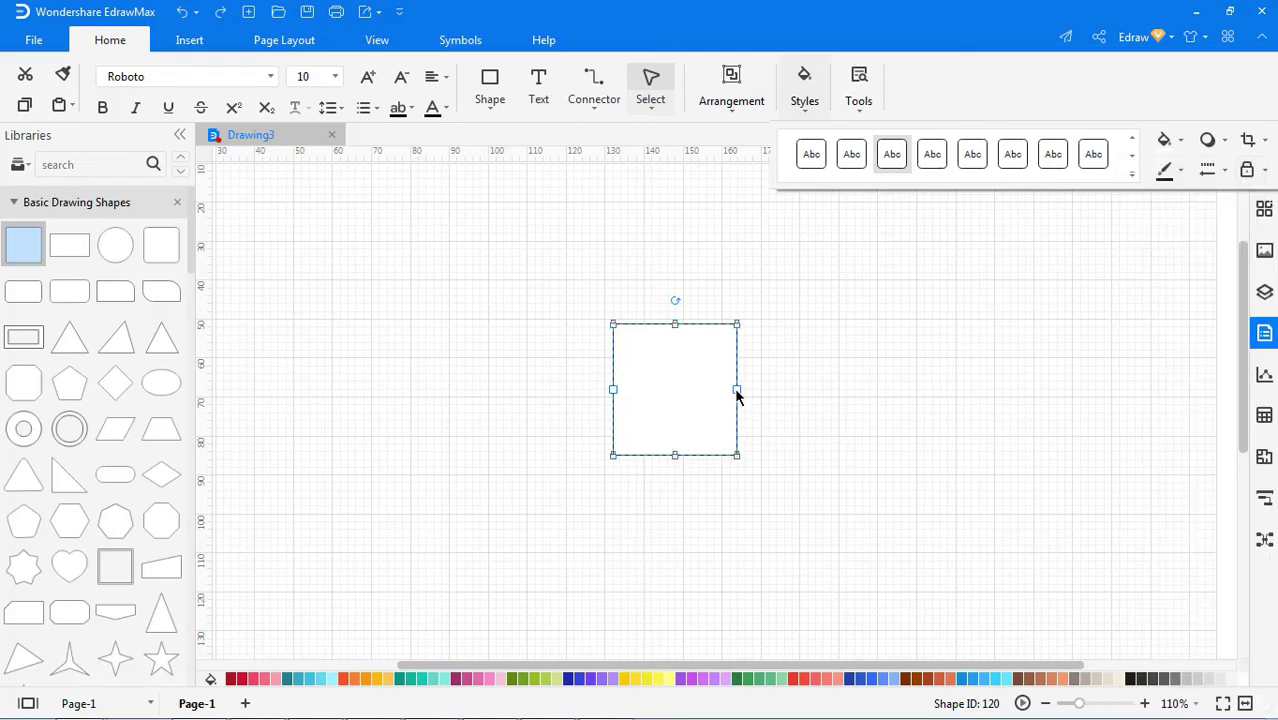
drag(735, 389, 824, 389)
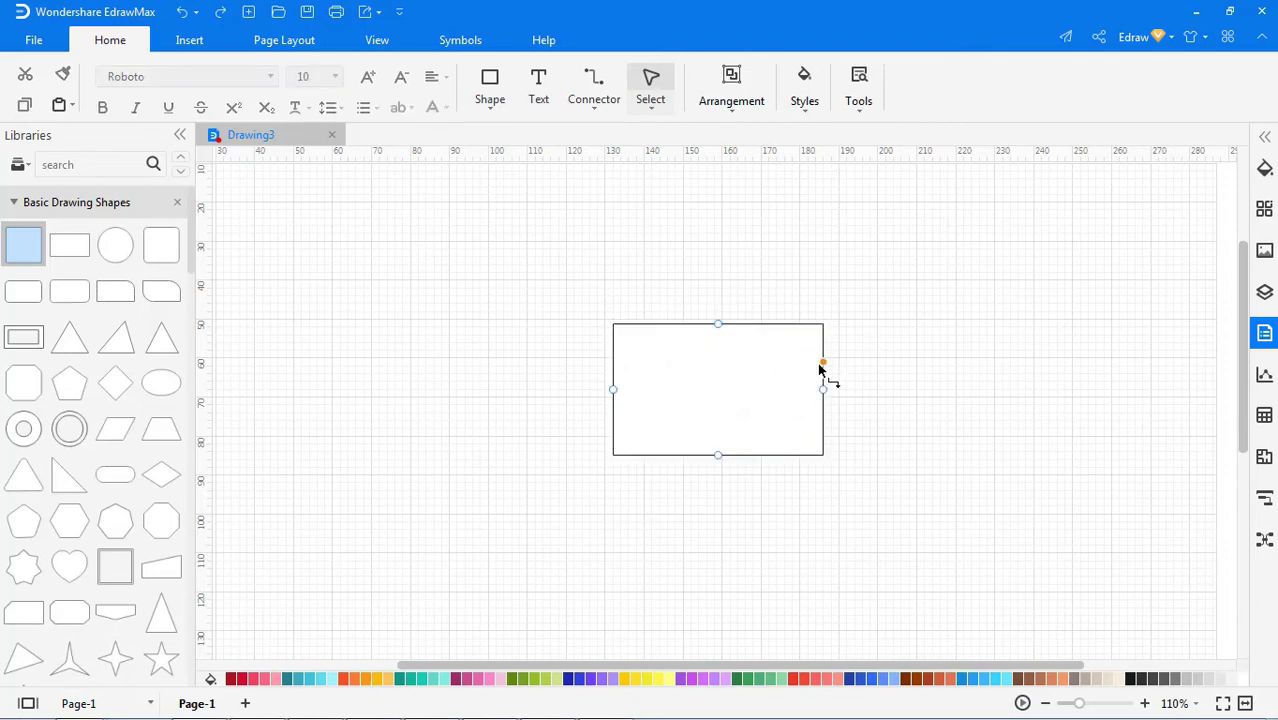
Step: Unlock the rectangle's height, lock its rotation, and try to rotate it
click(790, 379)
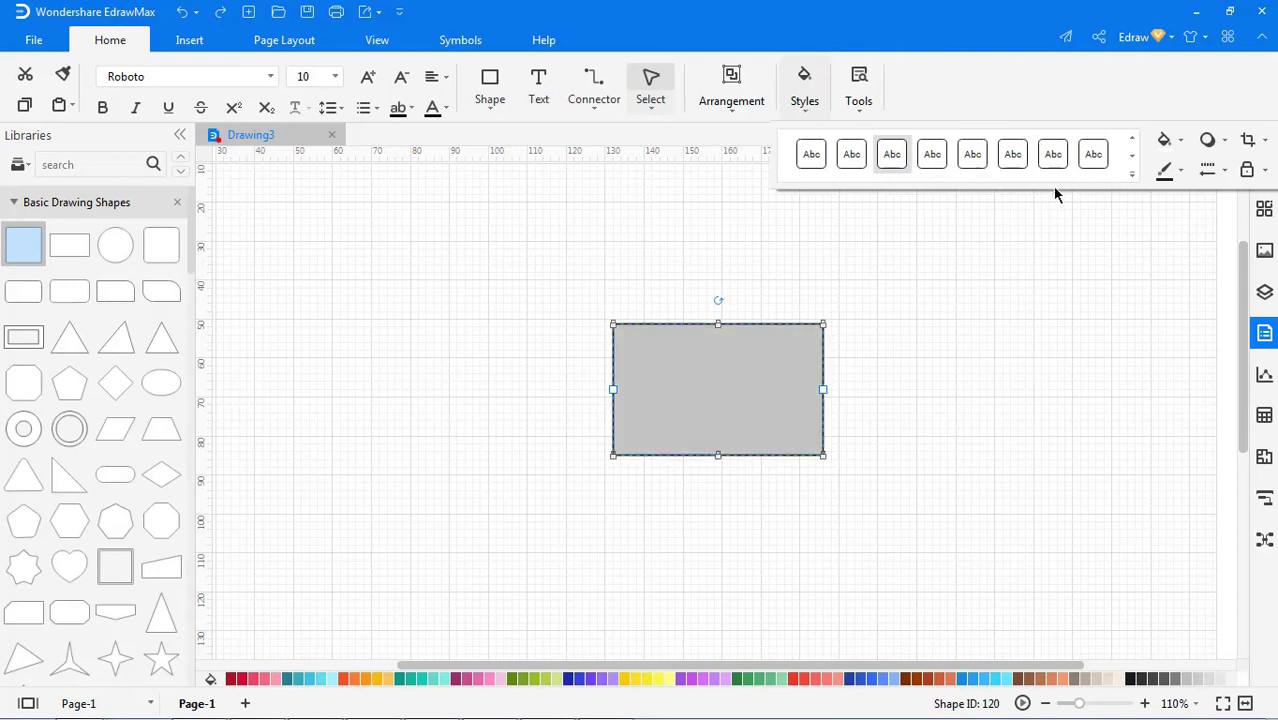
click(1259, 170)
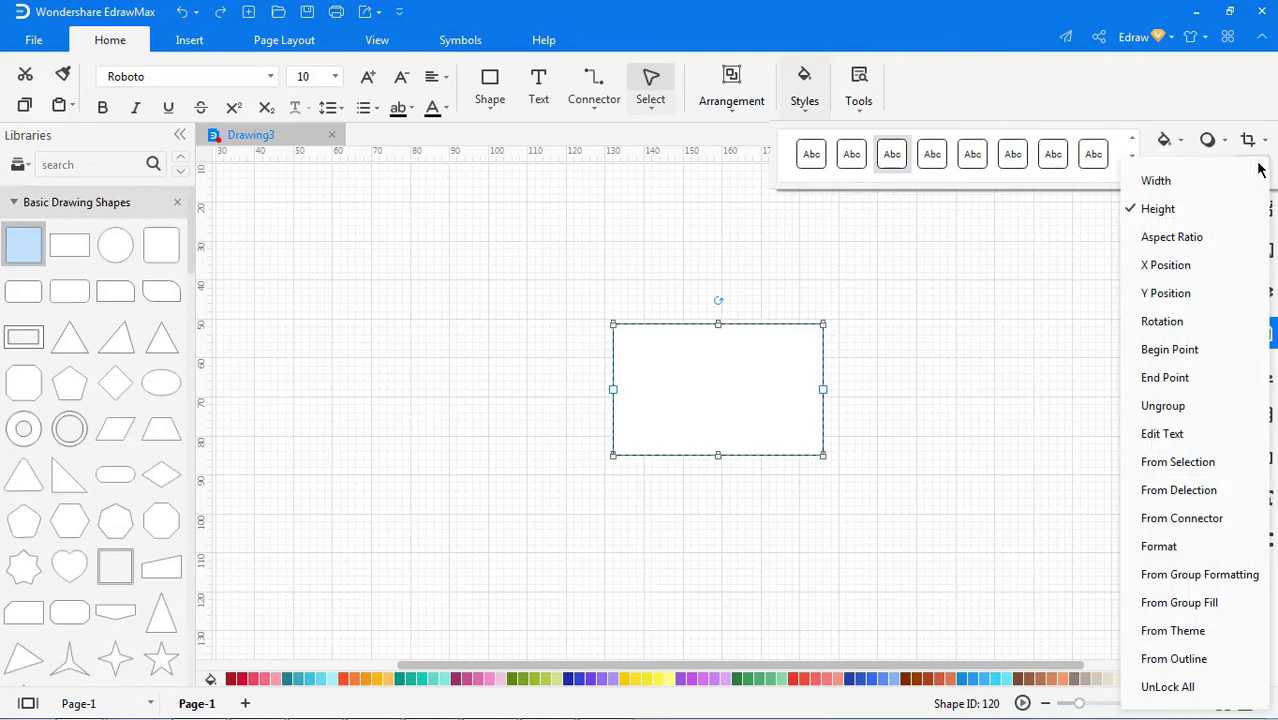
click(1224, 207)
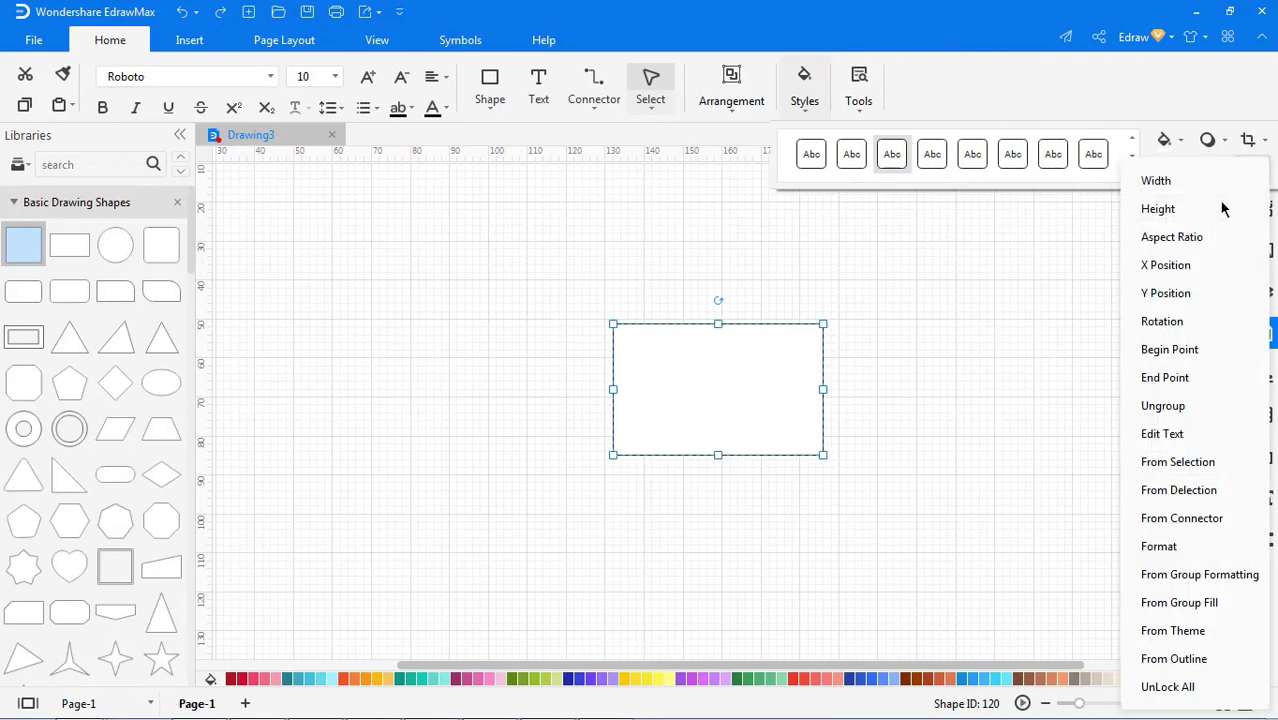
click(1200, 323)
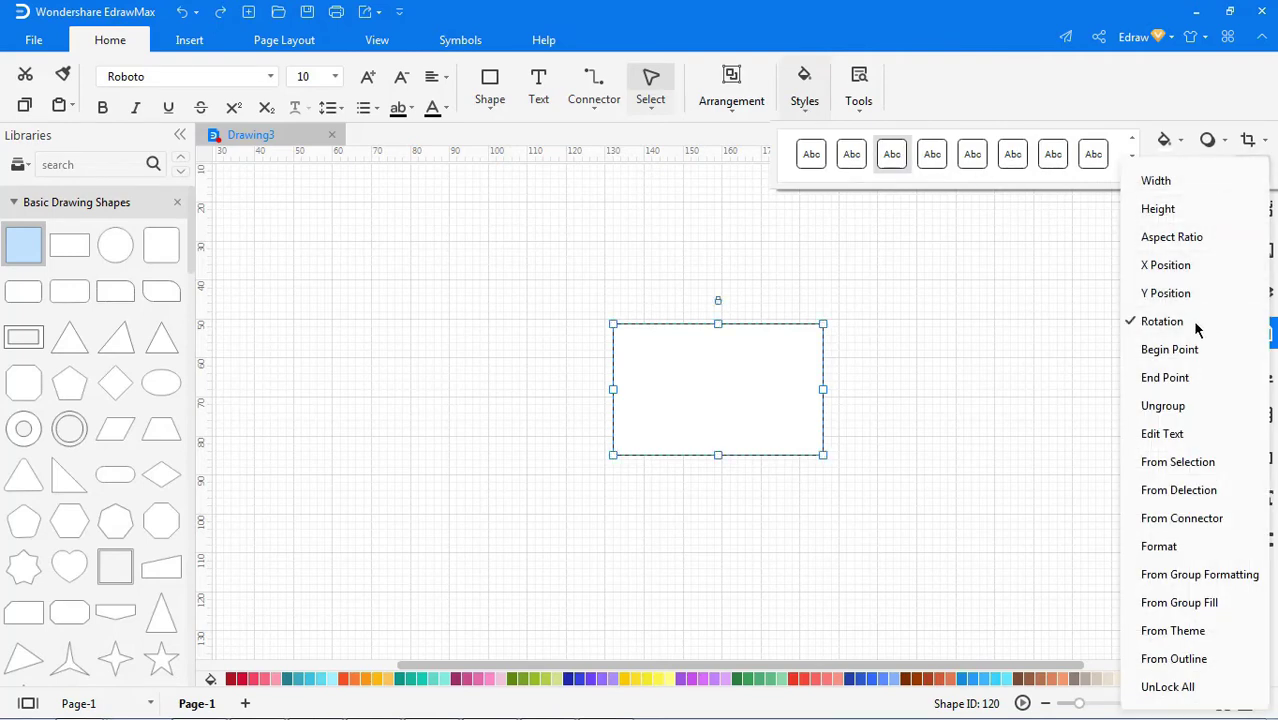
click(719, 302)
click(735, 332)
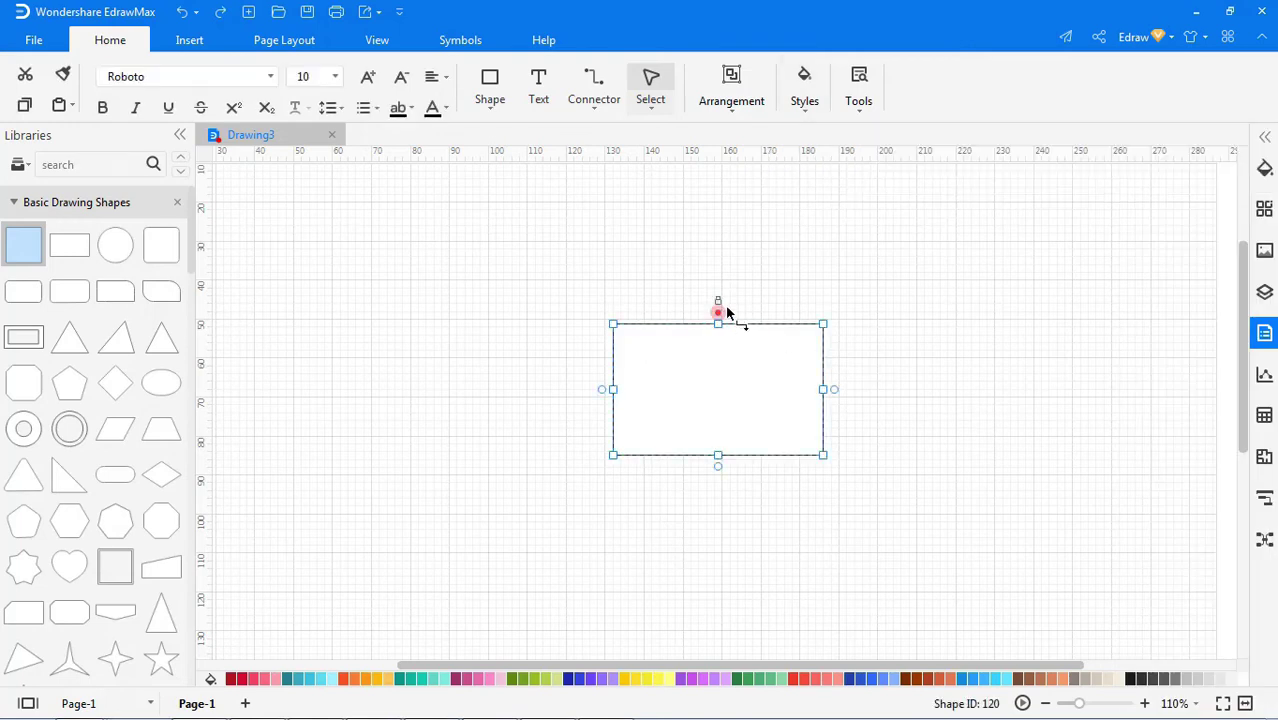
click(862, 287)
Step: Lock the rectangle's width in addition to its rotation
click(770, 371)
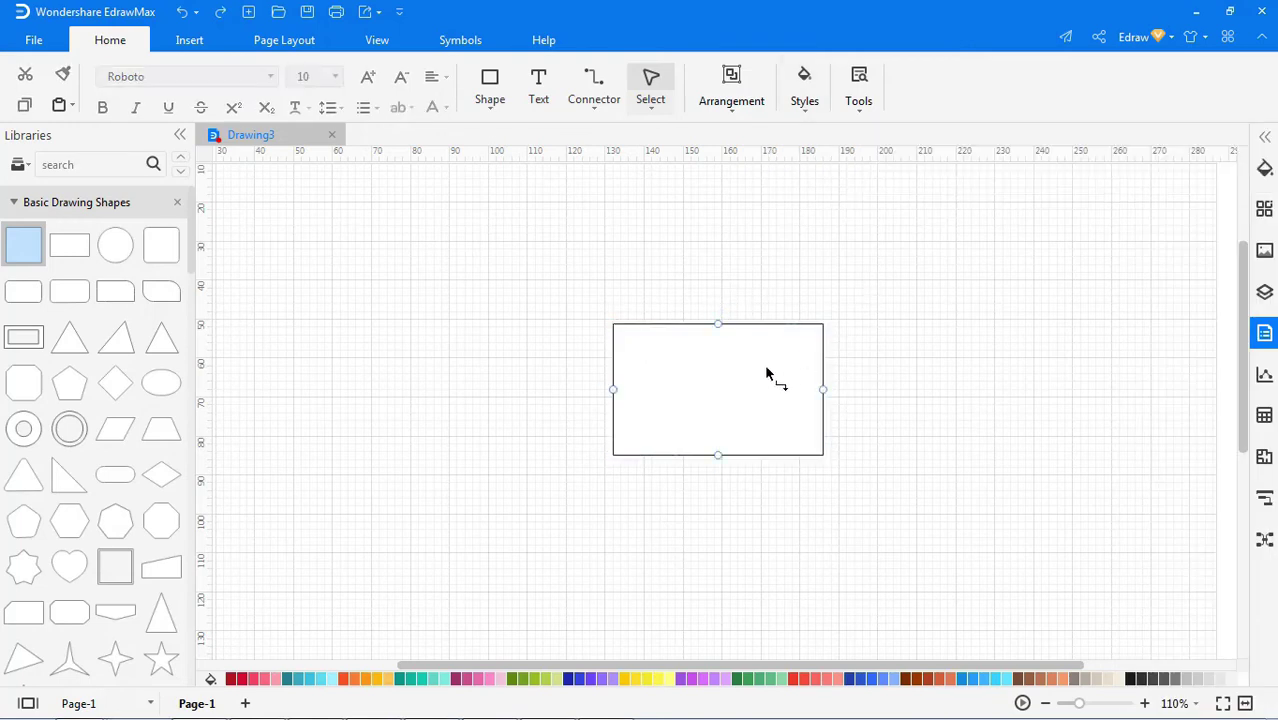
click(808, 104)
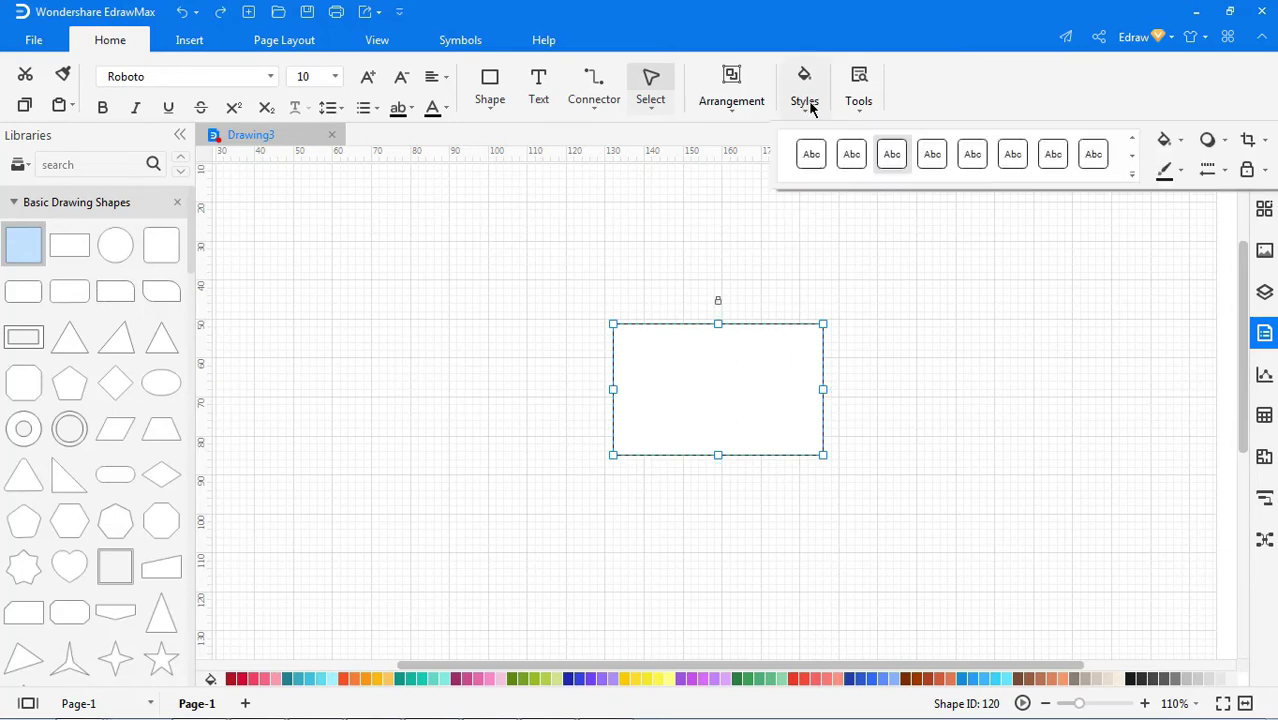
click(1262, 175)
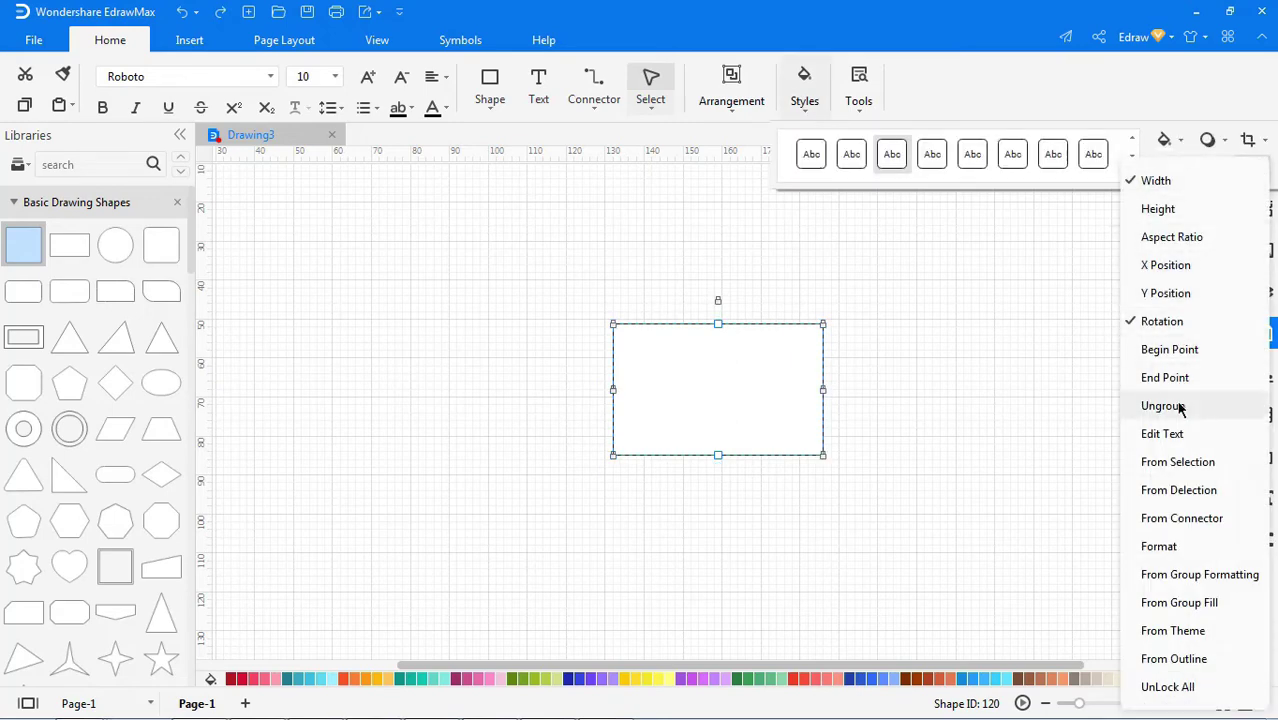
Step: Lock text editing on the rectangle instead of its rotation, and try to edit its text
click(1152, 433)
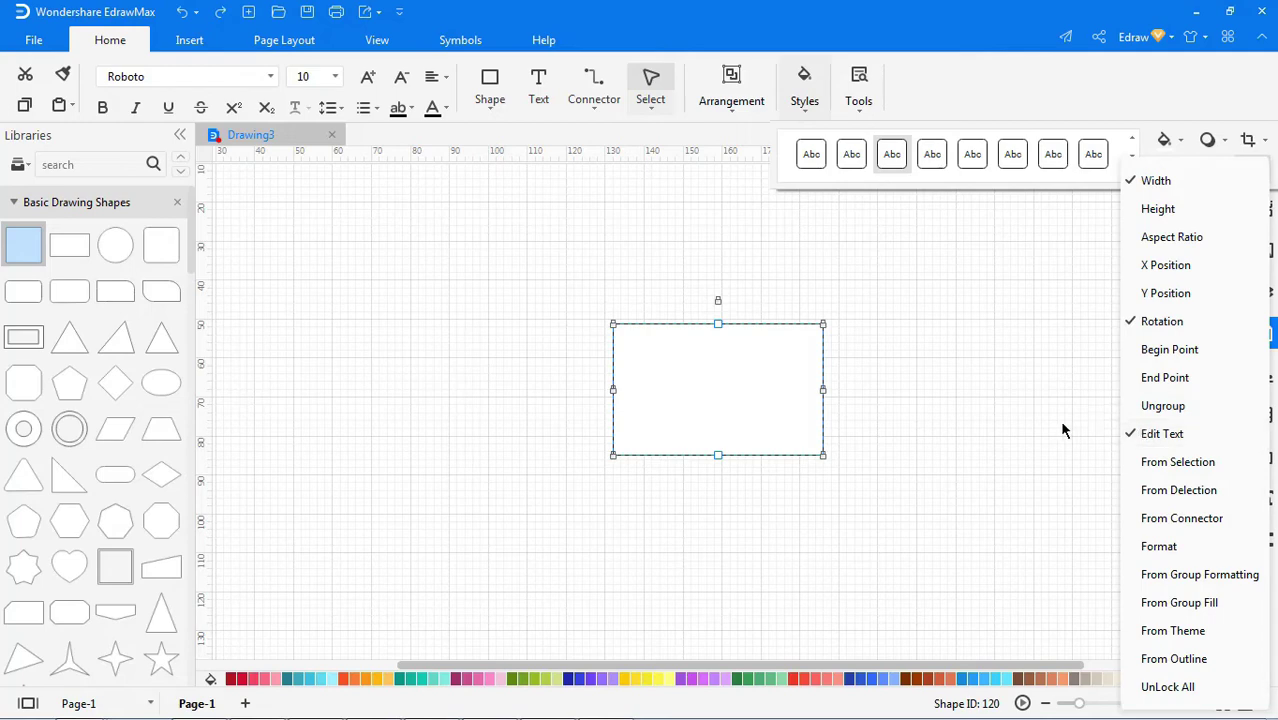
click(1162, 321)
click(1025, 411)
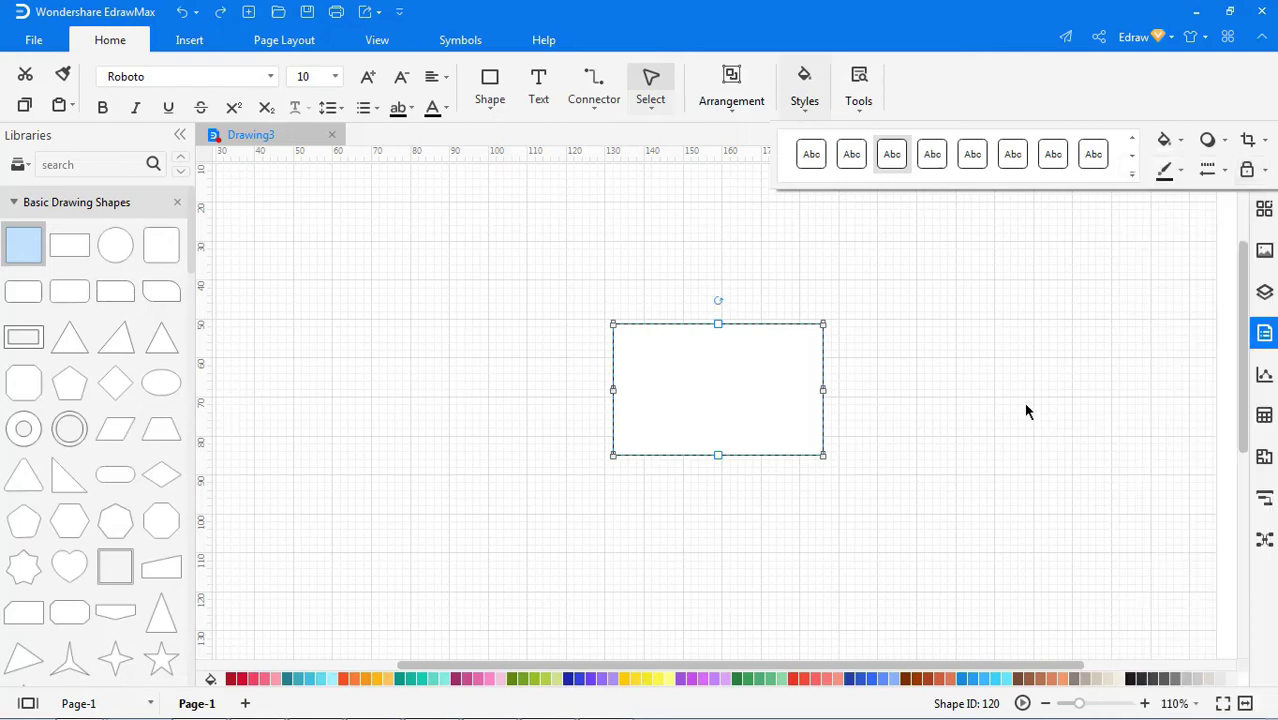
click(710, 399)
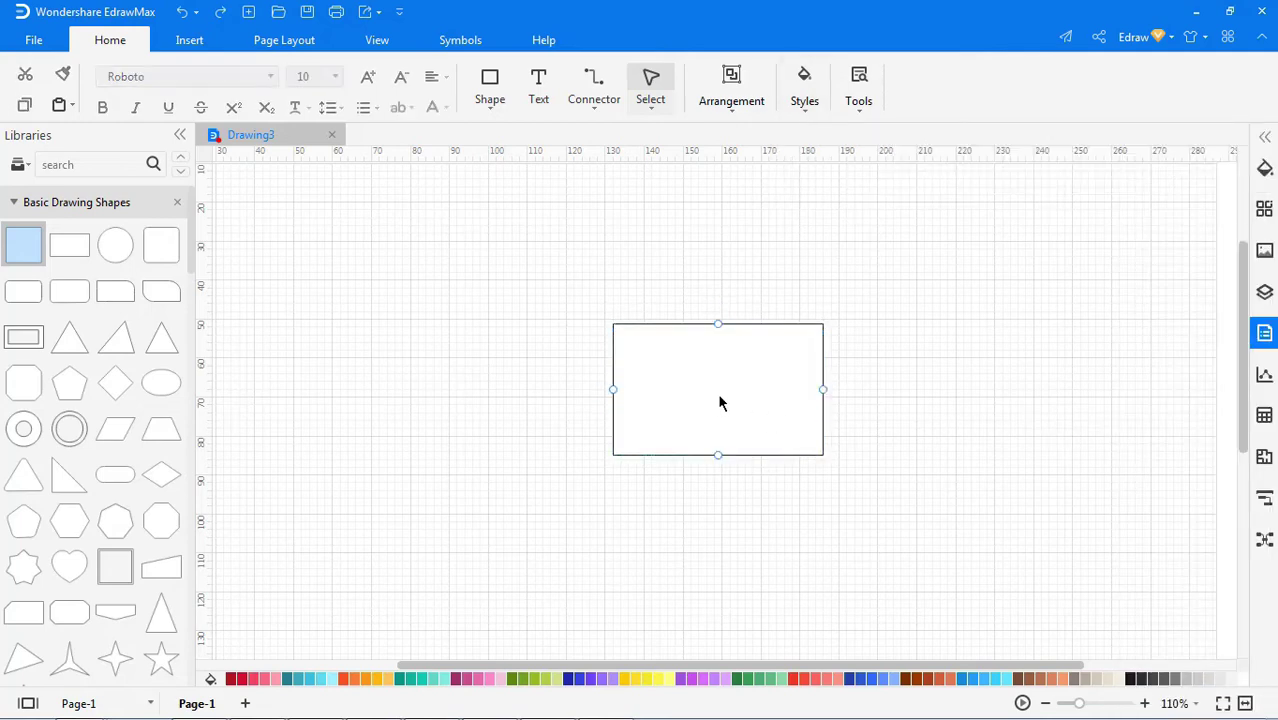
click(735, 359)
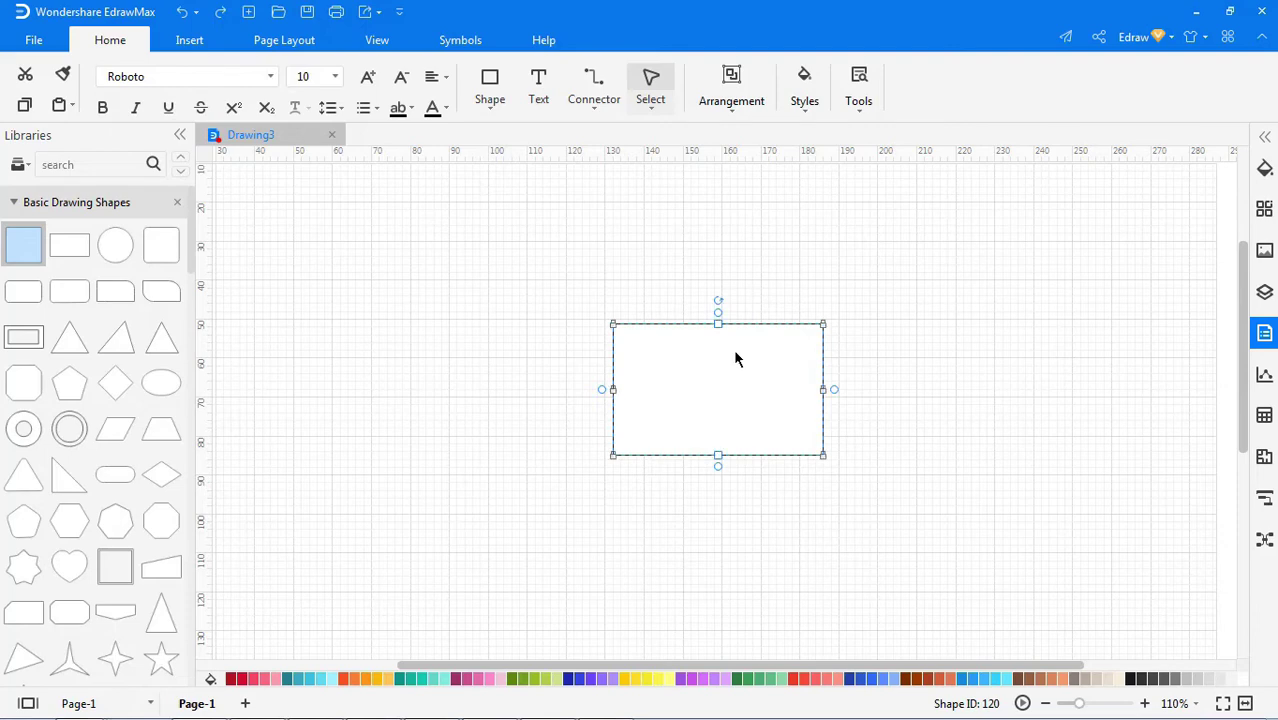
Step: Set the From Connector lock on the rectangle instead of the Edit Text lock, and try to draw a connector from its right side
click(806, 114)
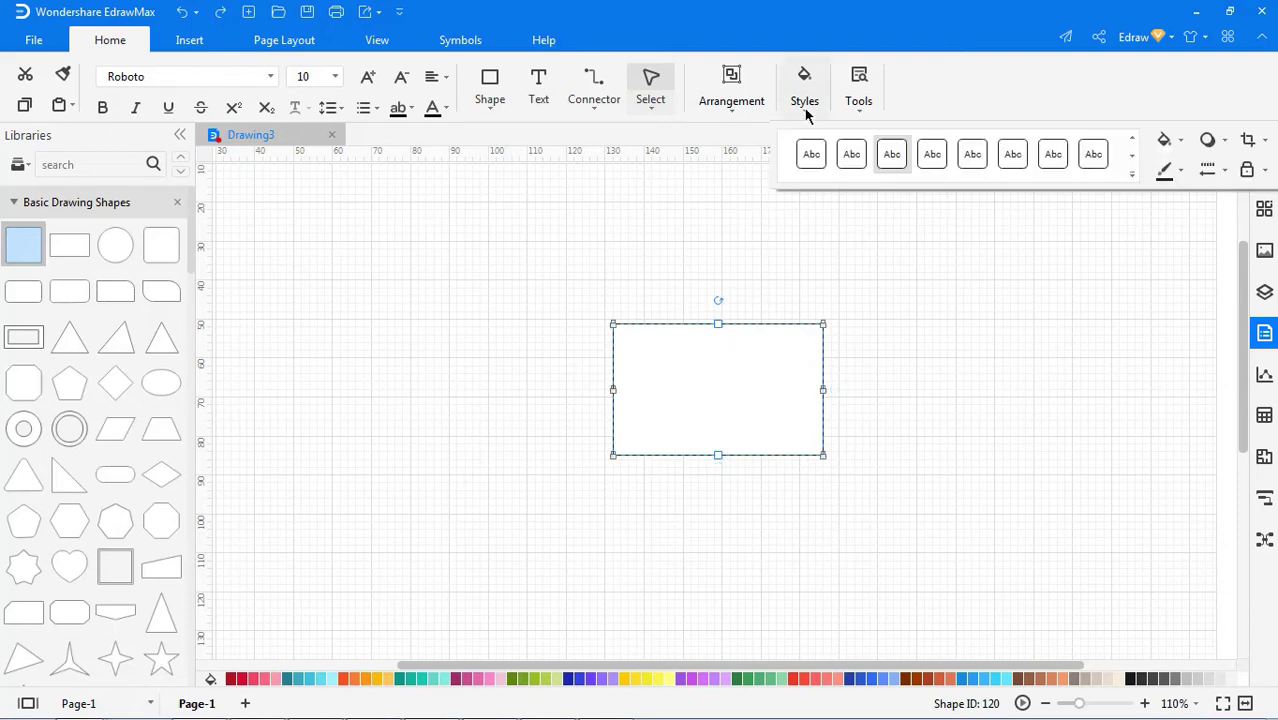
click(1248, 168)
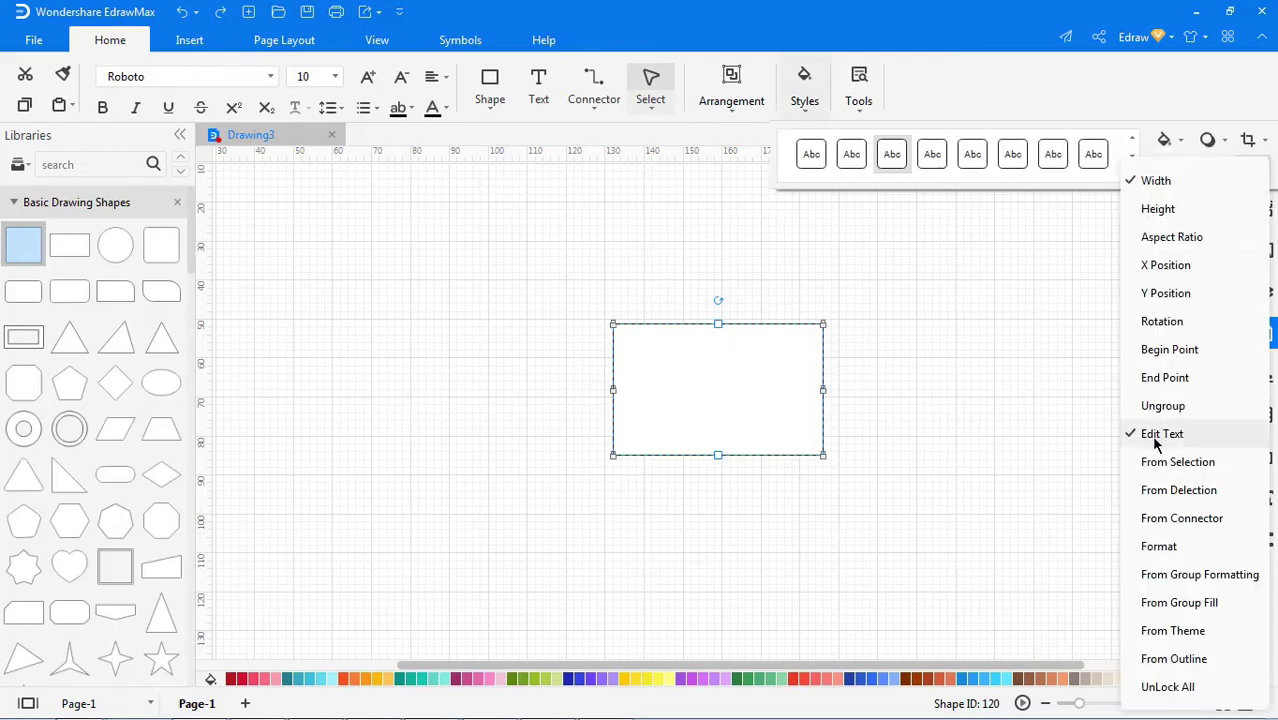
click(1155, 518)
click(1160, 434)
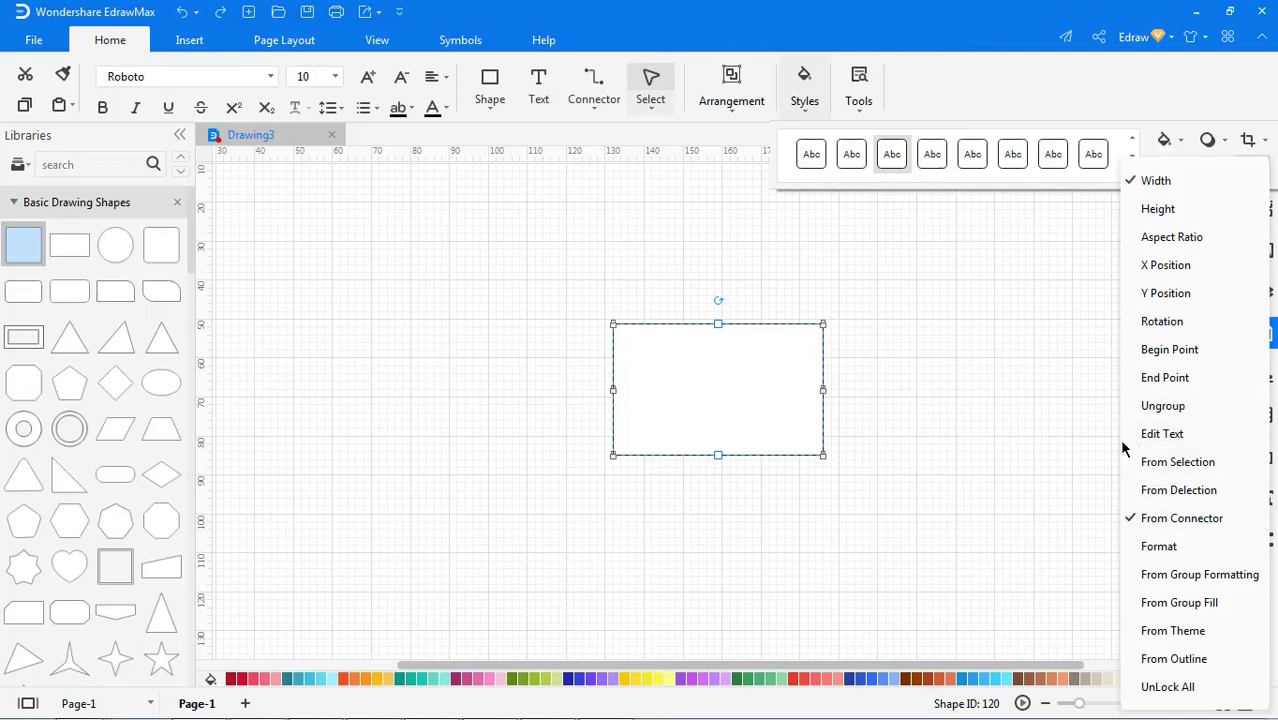
click(921, 463)
drag(821, 393, 916, 394)
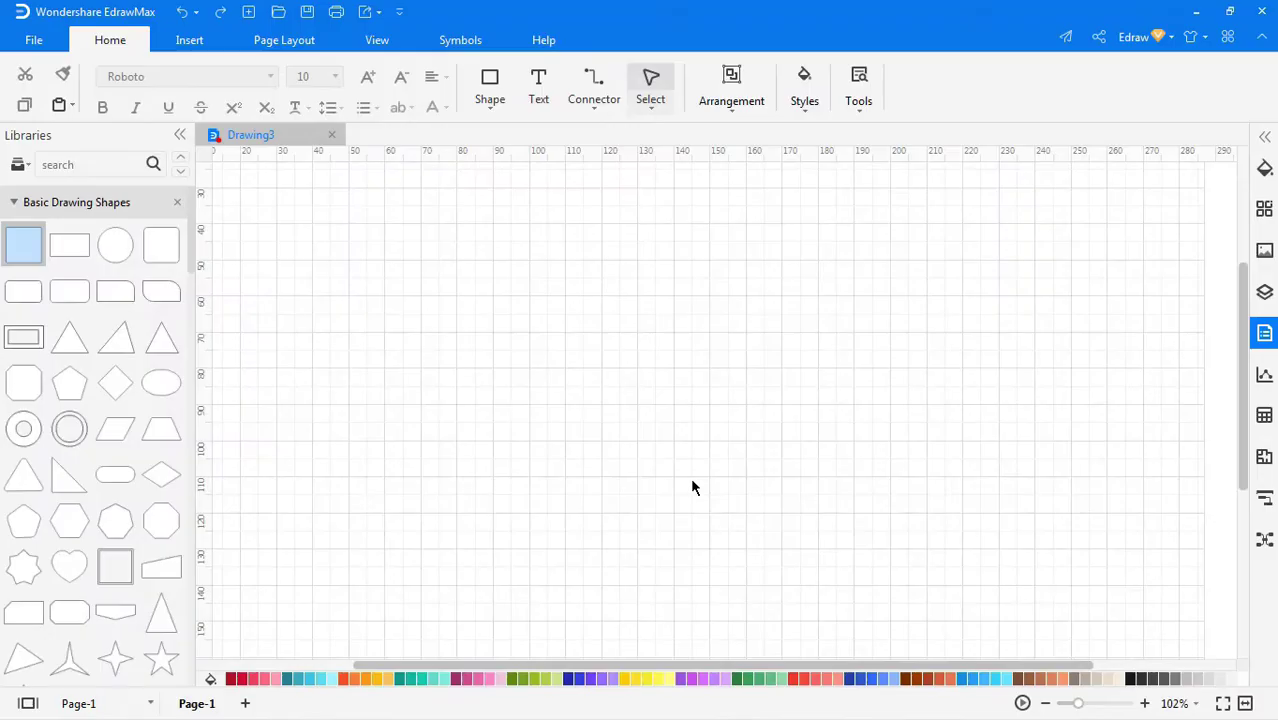
Step: Add two squares to the empty page, the second overlapping the lower-right corner of the first
mouse_move(26, 256)
mouse_down()
mouse_move(337, 401)
mouse_move(587, 367)
mouse_up()
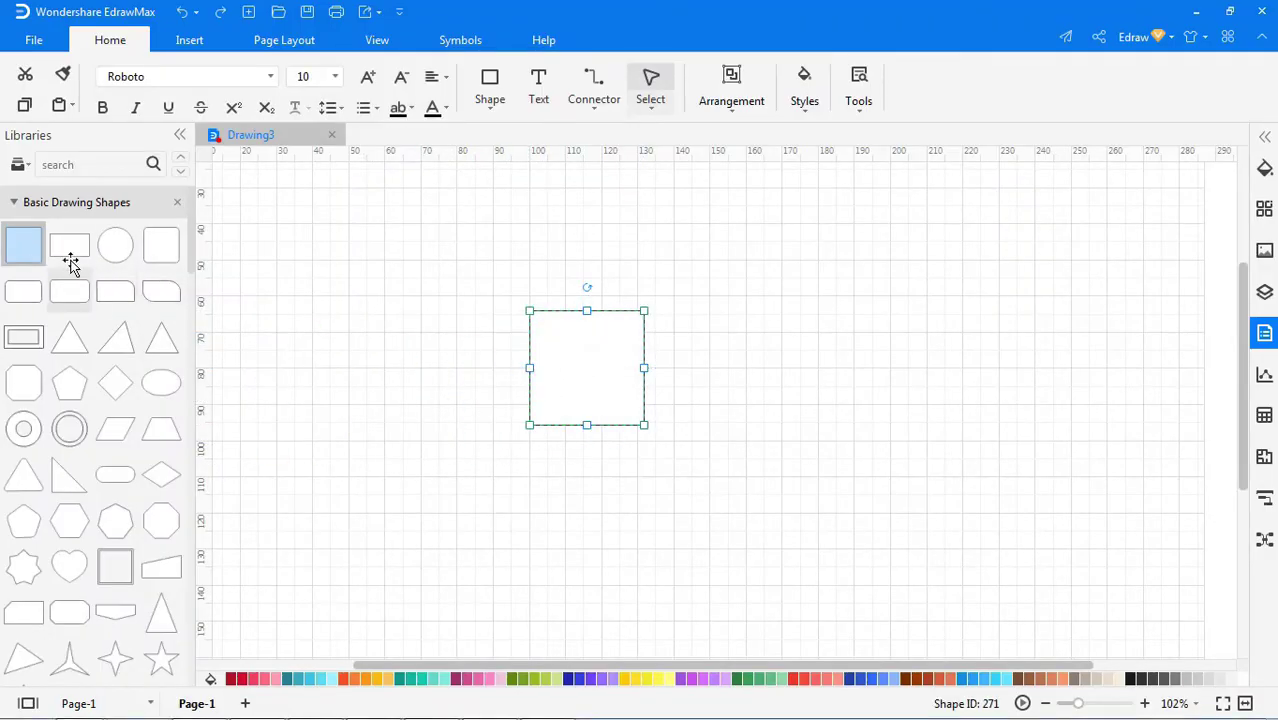
mouse_move(30, 253)
mouse_down()
mouse_move(254, 408)
mouse_move(659, 465)
mouse_move(667, 423)
mouse_up()
click(911, 418)
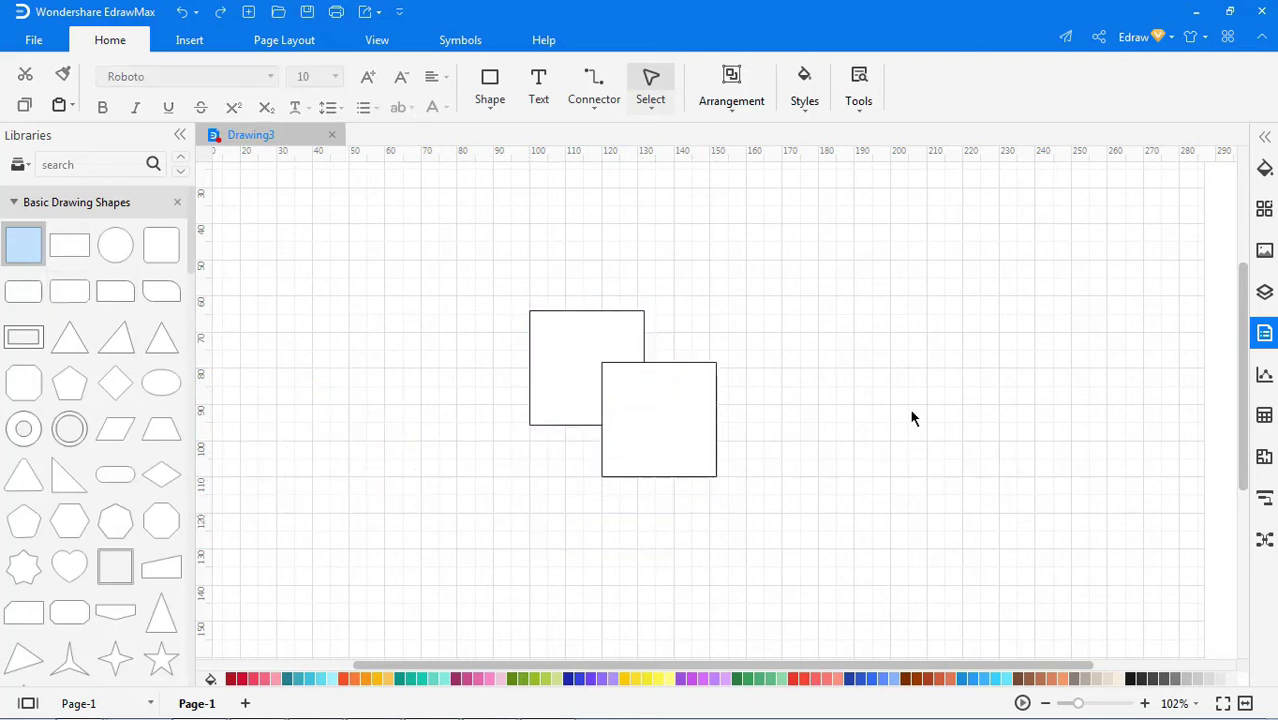
Step: Bring the upper-left square forward by one level
click(591, 341)
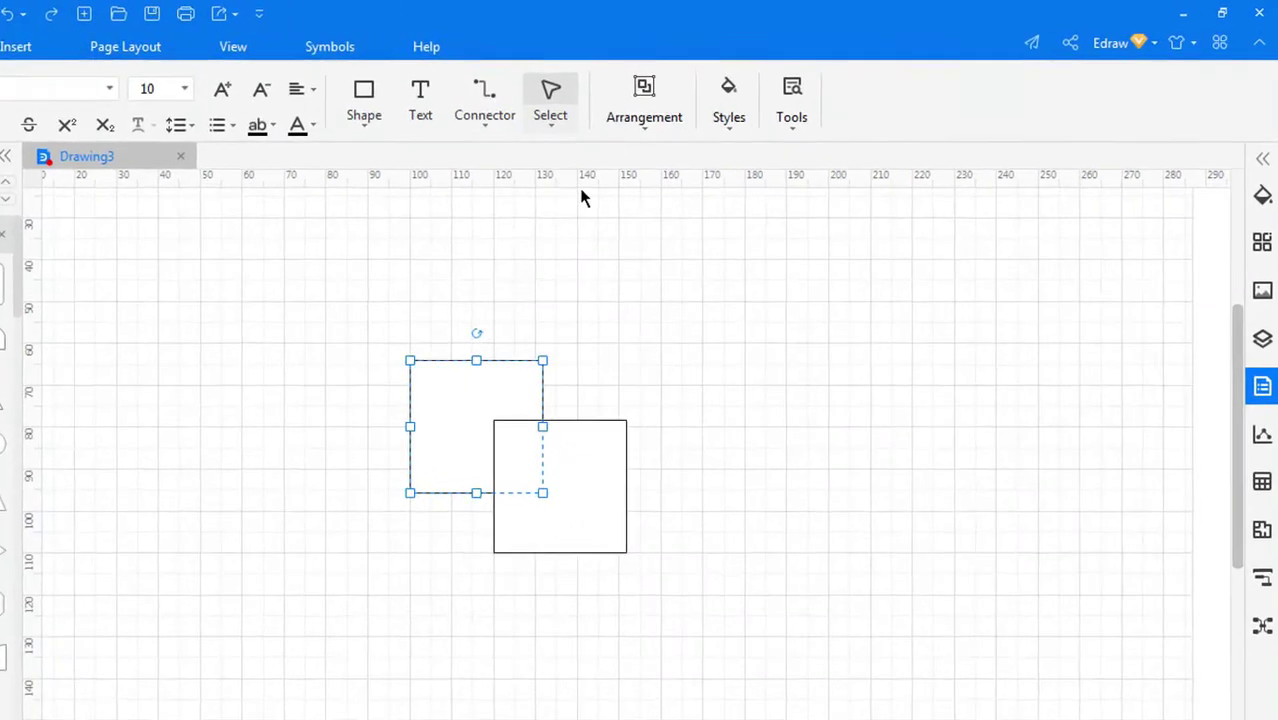
click(627, 120)
click(630, 186)
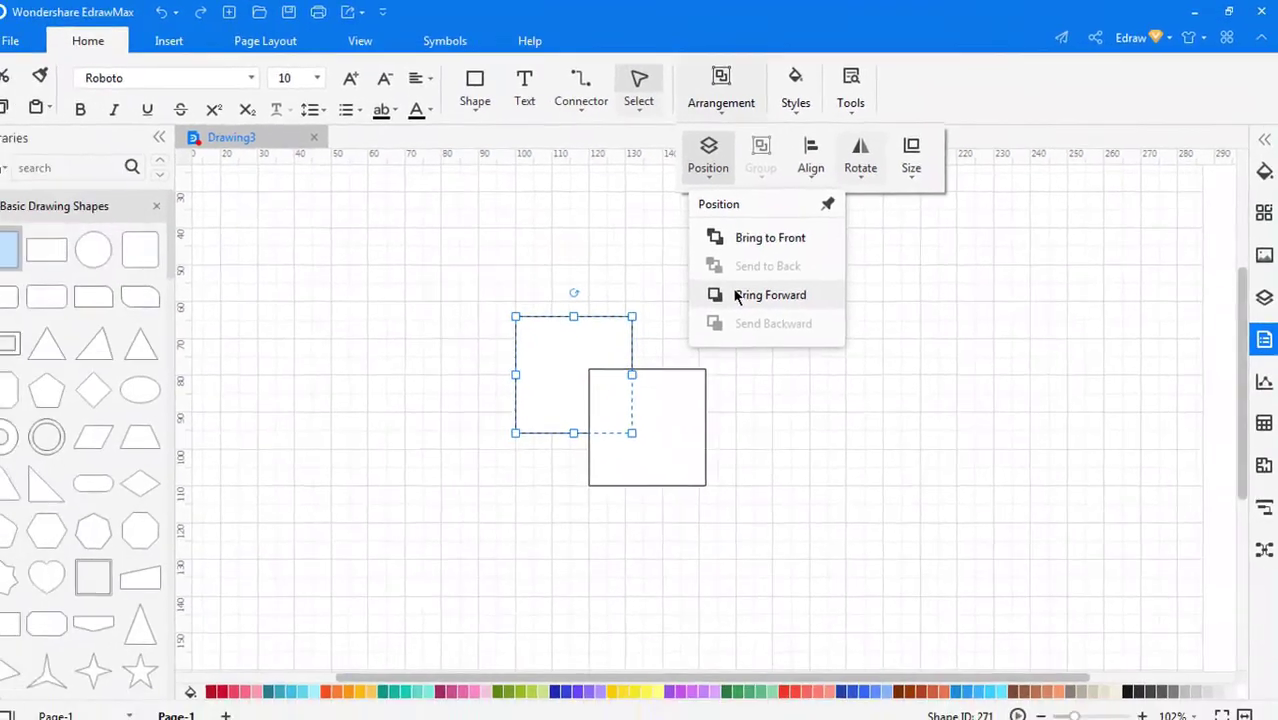
click(737, 296)
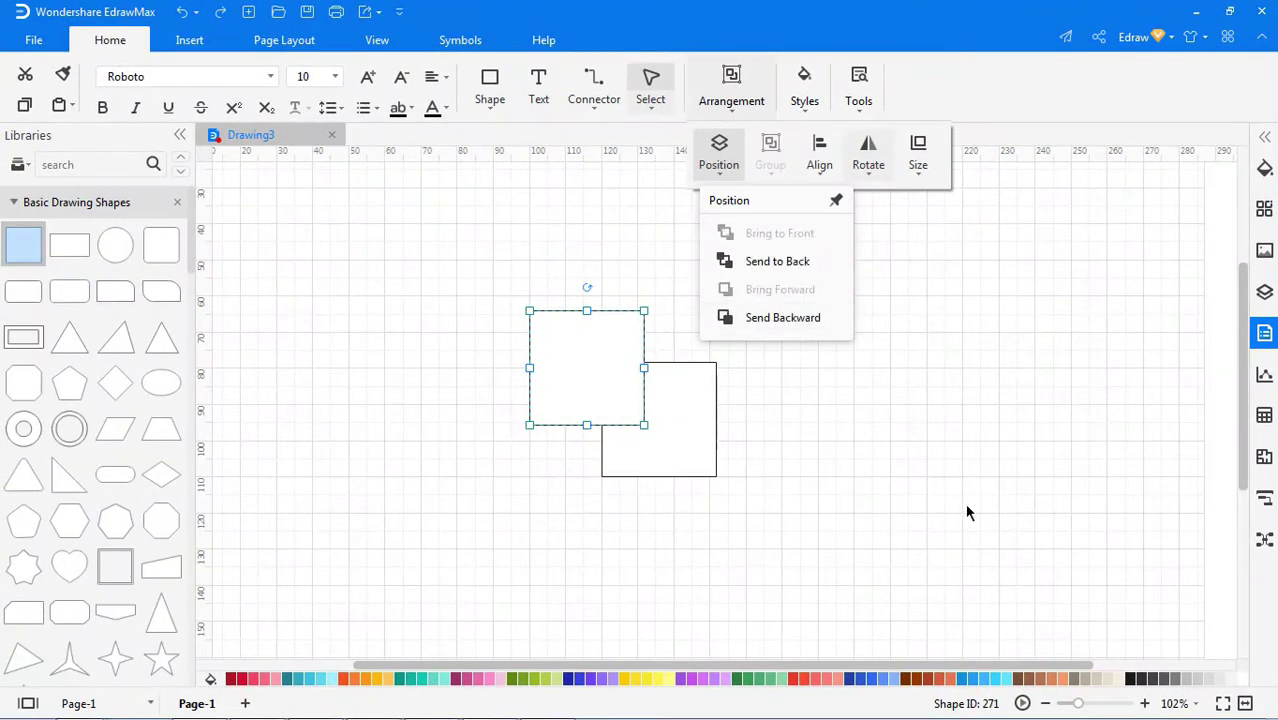
click(966, 512)
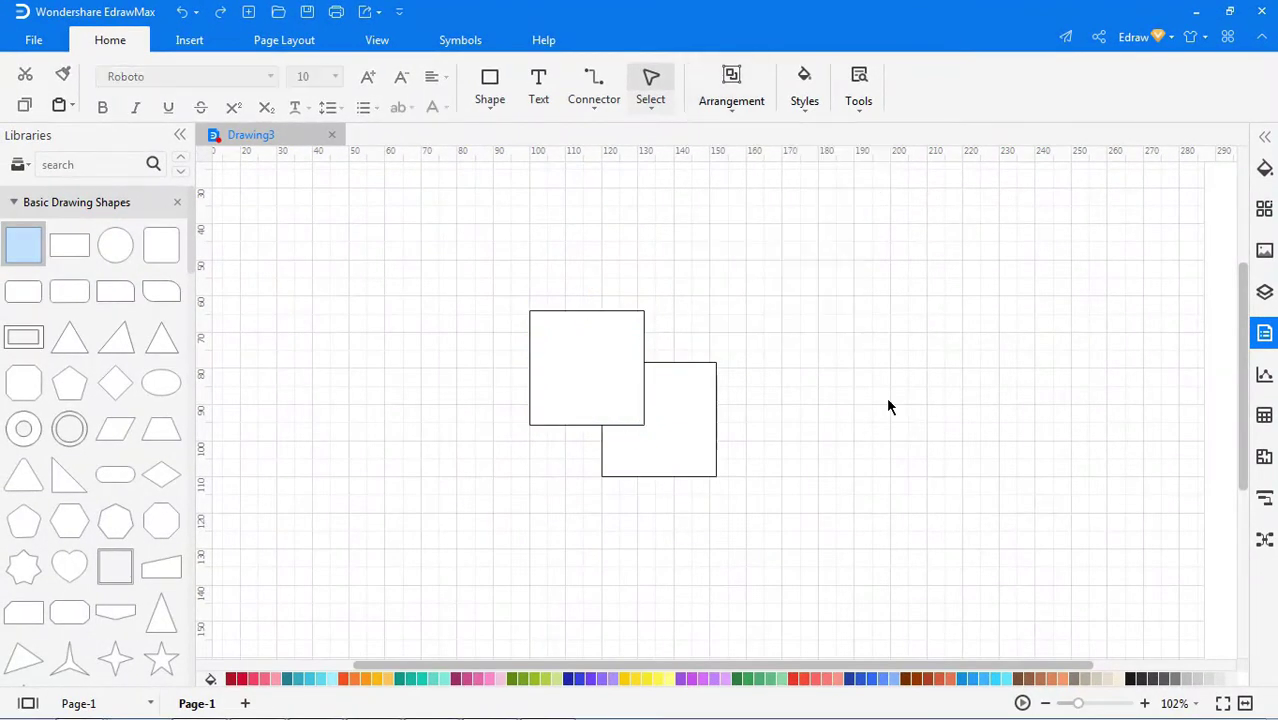
Step: Send the upper-left square backward by one level
click(614, 340)
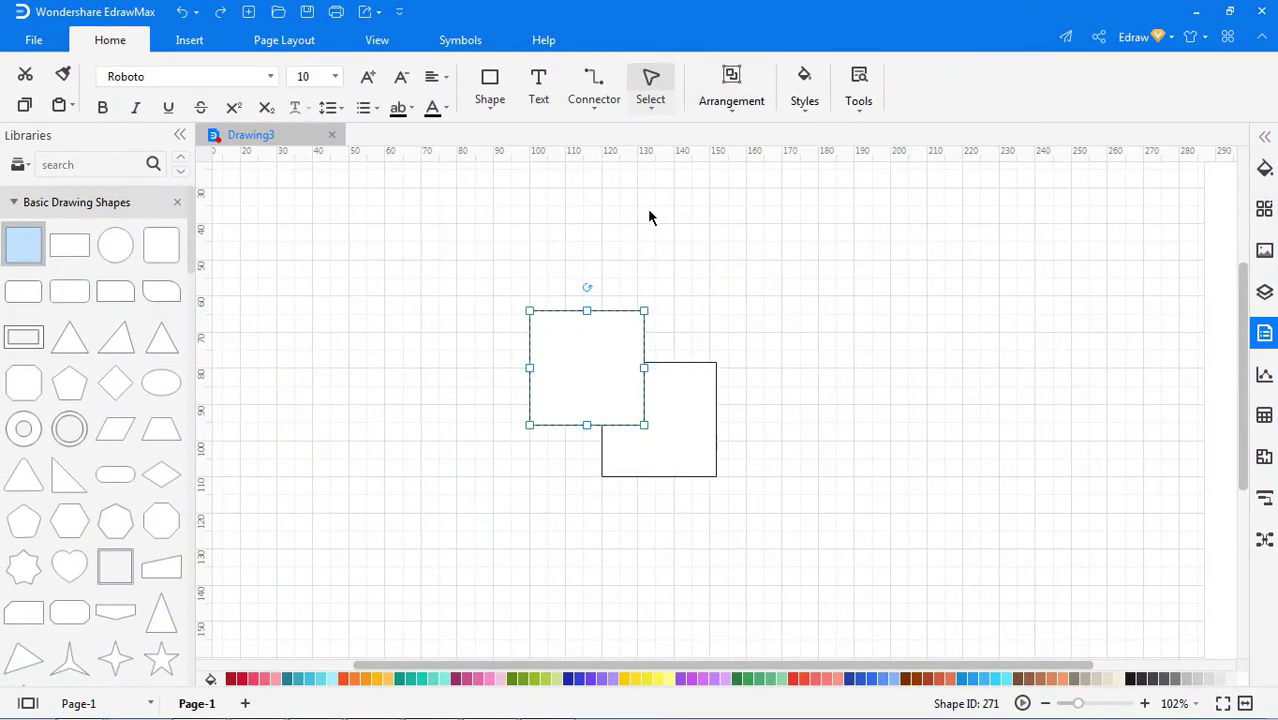
click(706, 114)
click(713, 160)
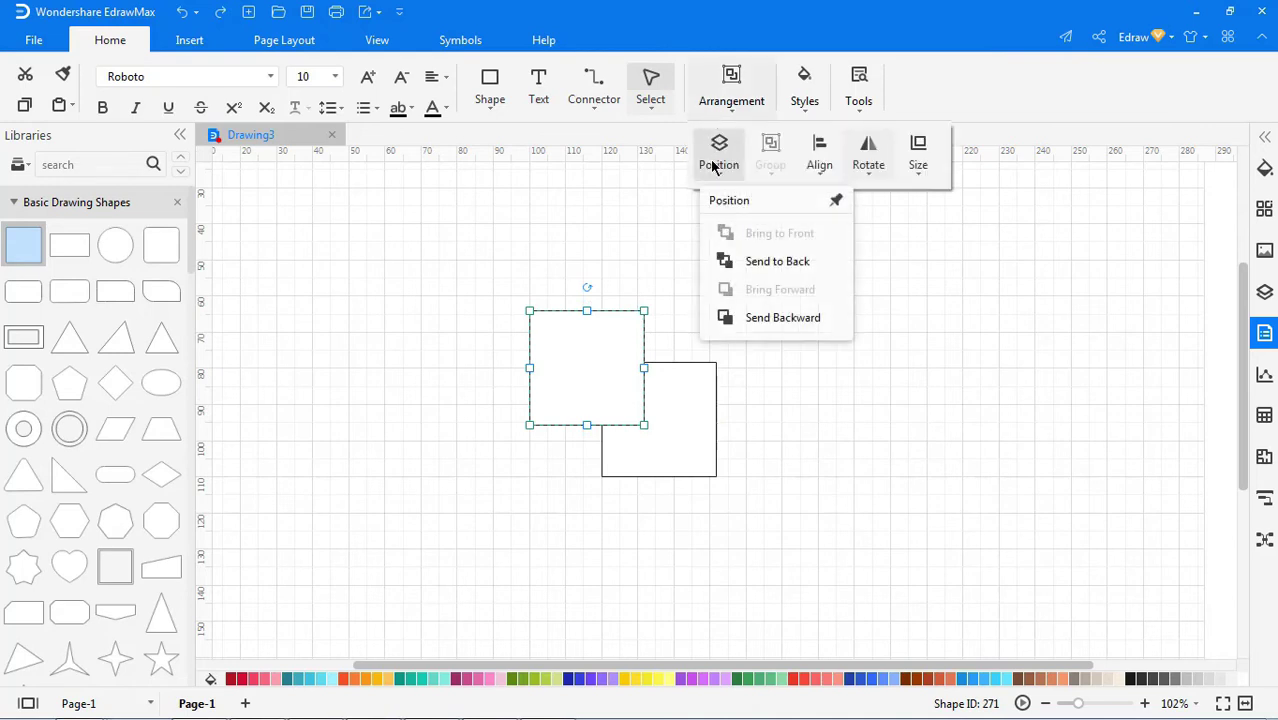
click(749, 318)
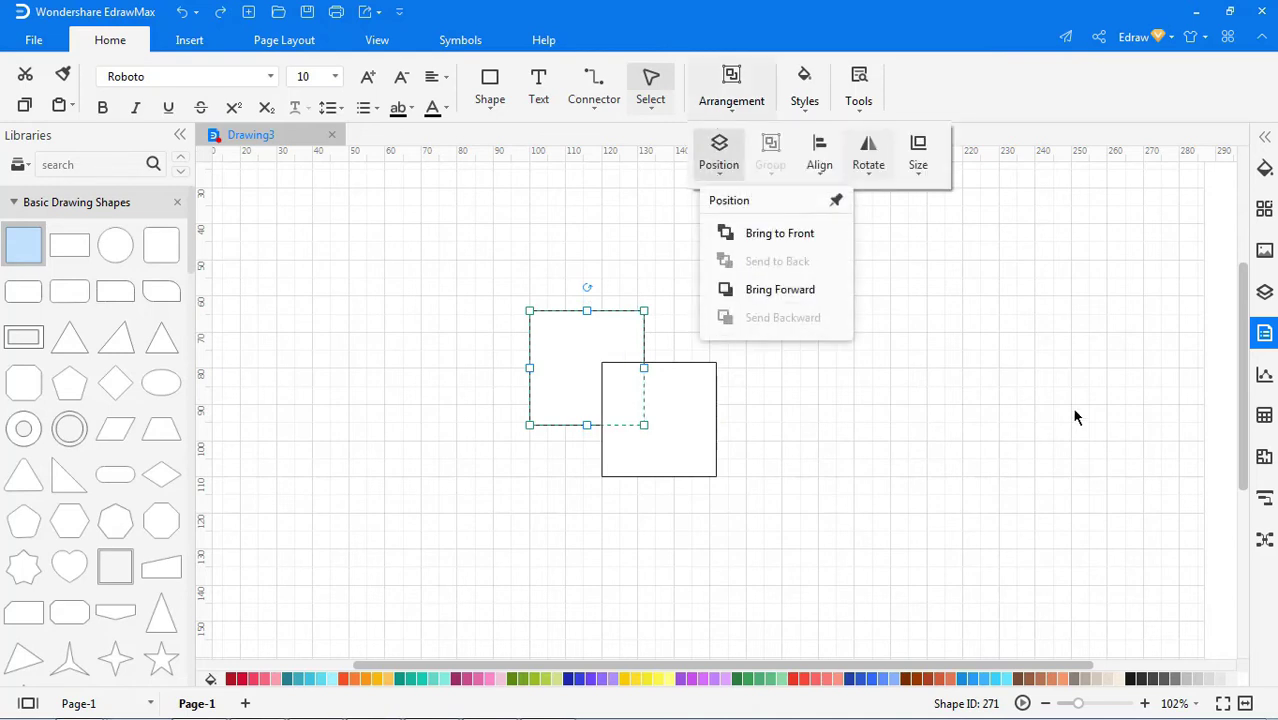
click(1074, 409)
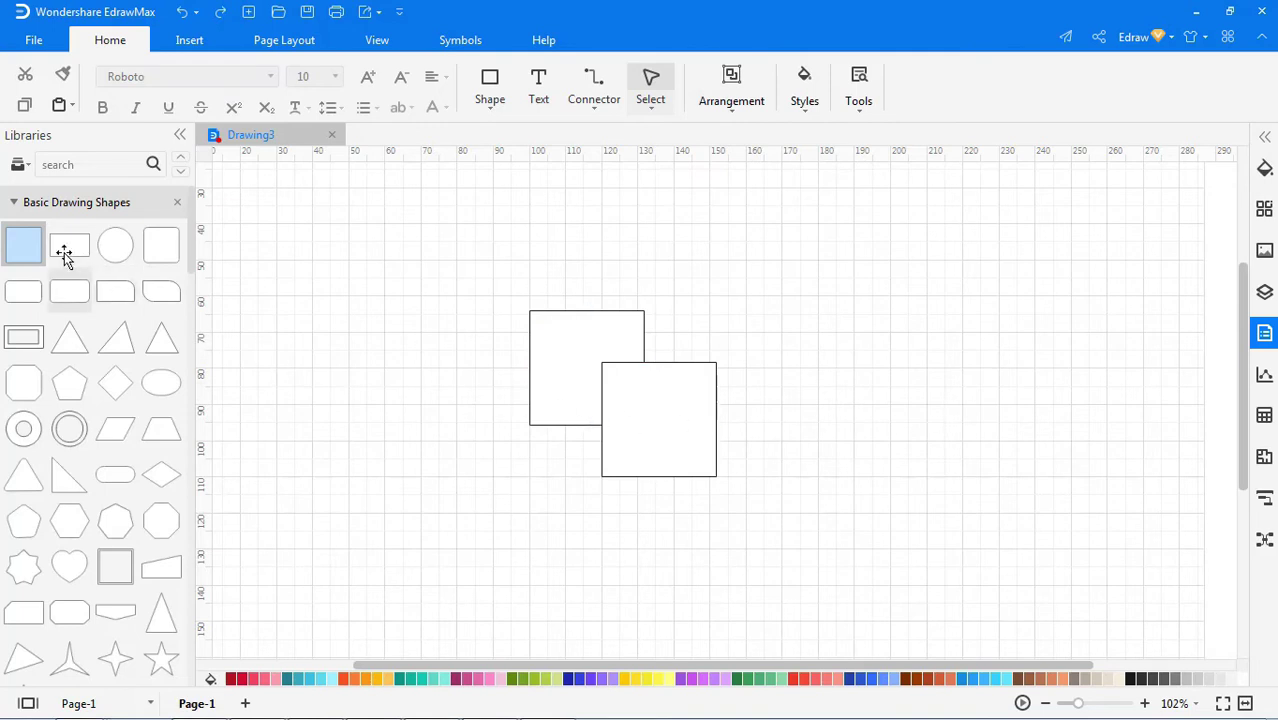
Step: Add a third square overlapping the lower-right corner of the second, and bring the middle square to the front
drag(33, 248, 727, 477)
click(891, 487)
click(642, 388)
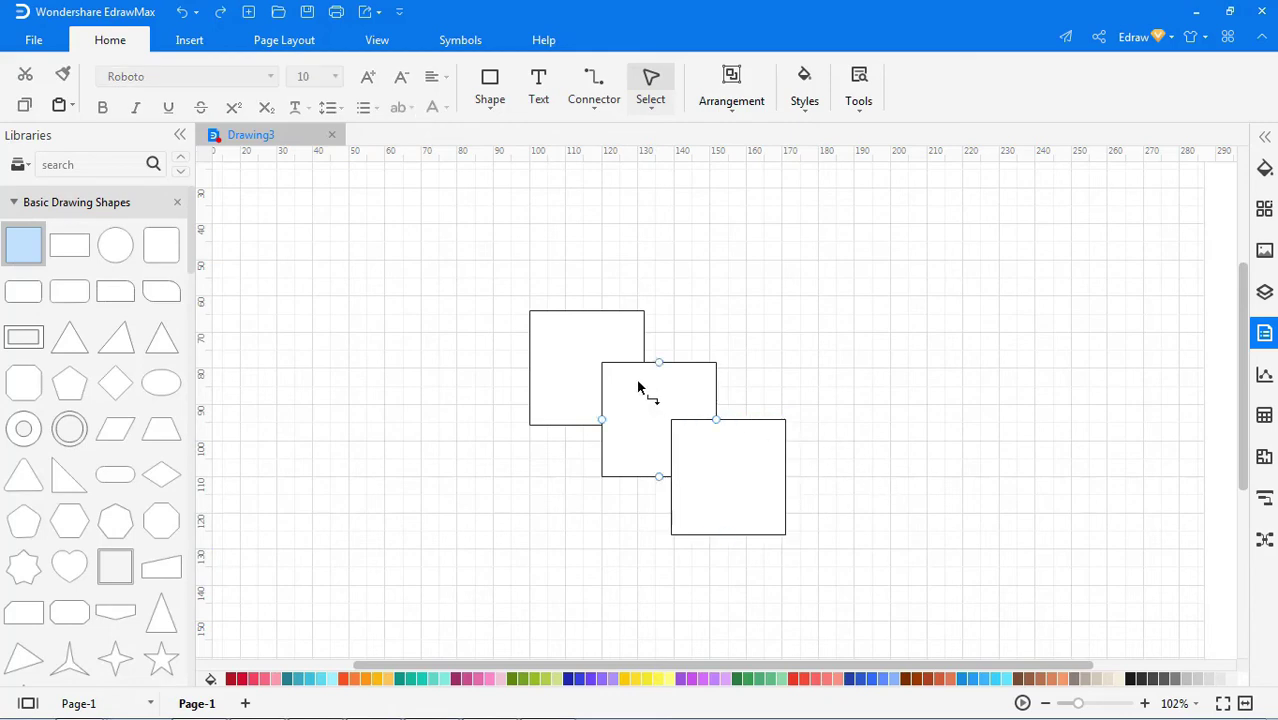
click(750, 110)
click(728, 162)
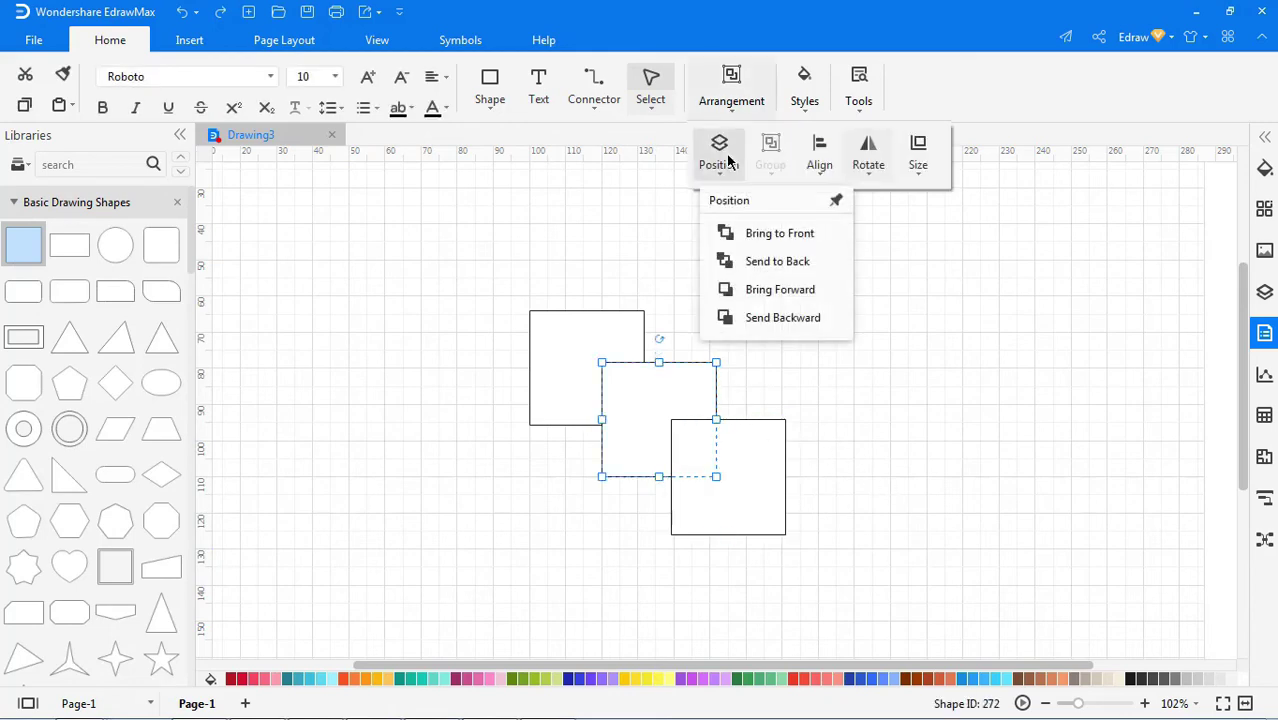
click(745, 236)
click(918, 410)
click(921, 413)
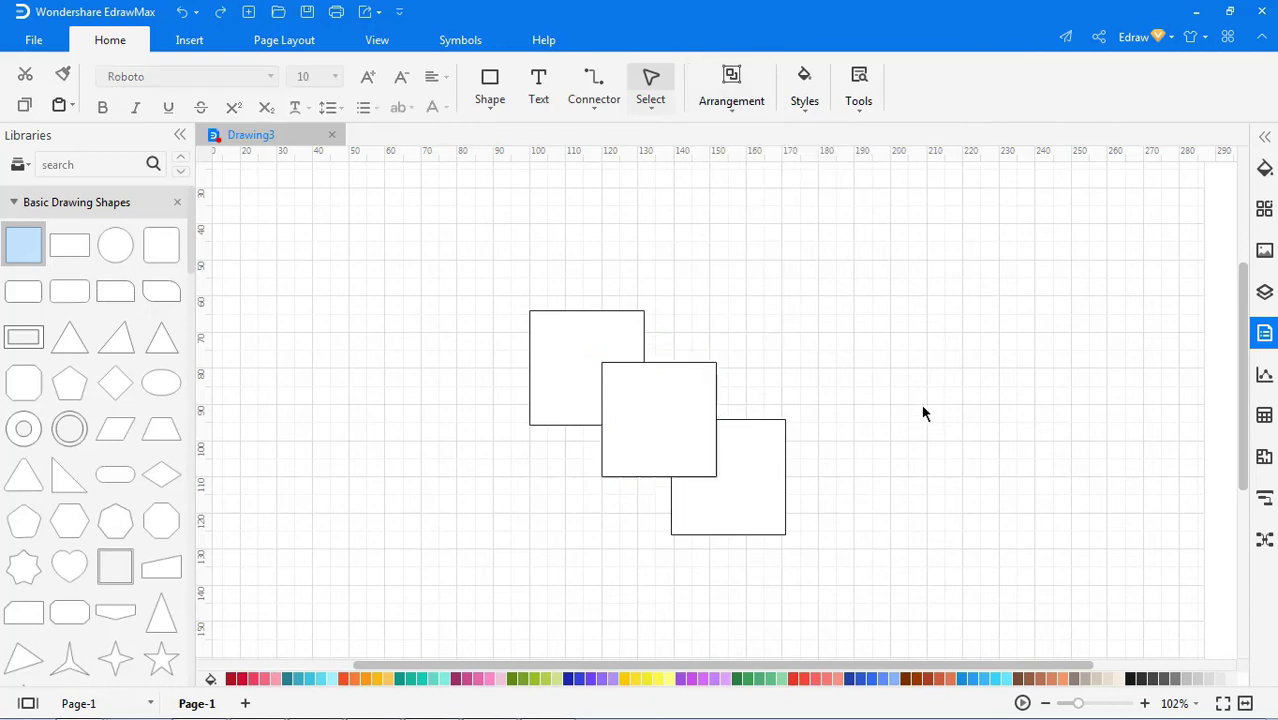
Step: Send the middle square to the back, behind both other squares
click(690, 410)
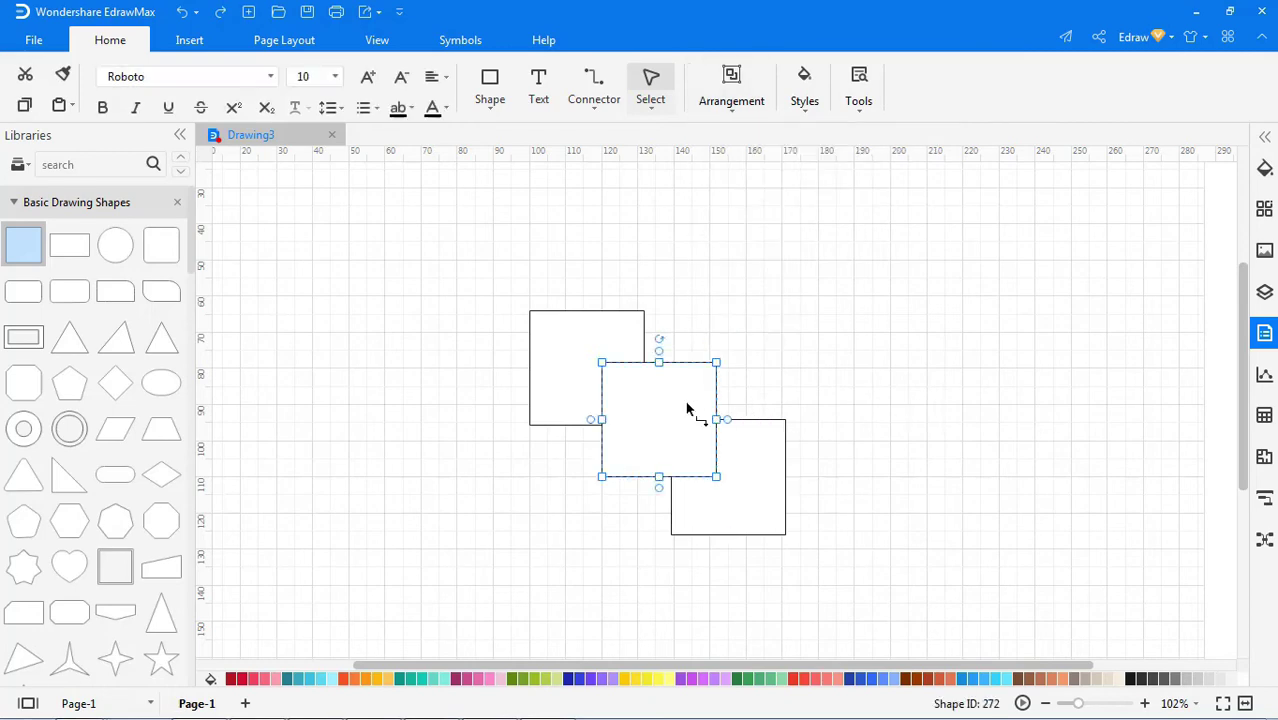
click(738, 107)
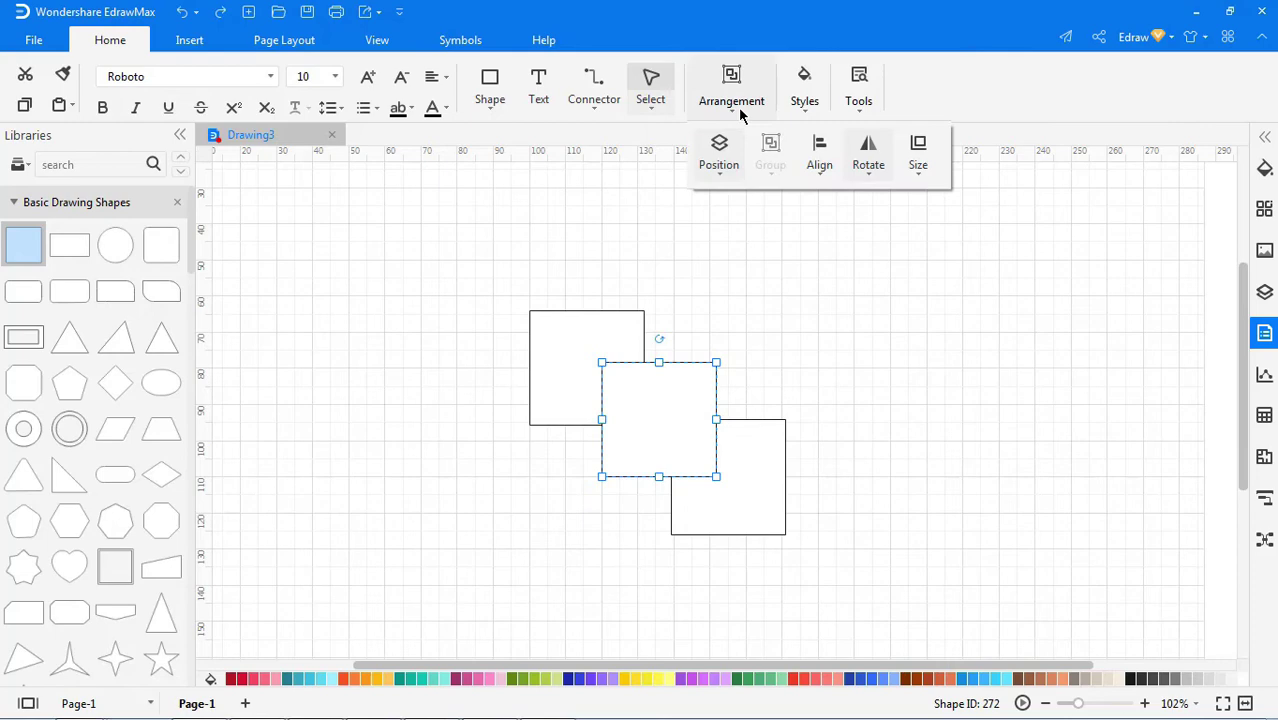
click(726, 165)
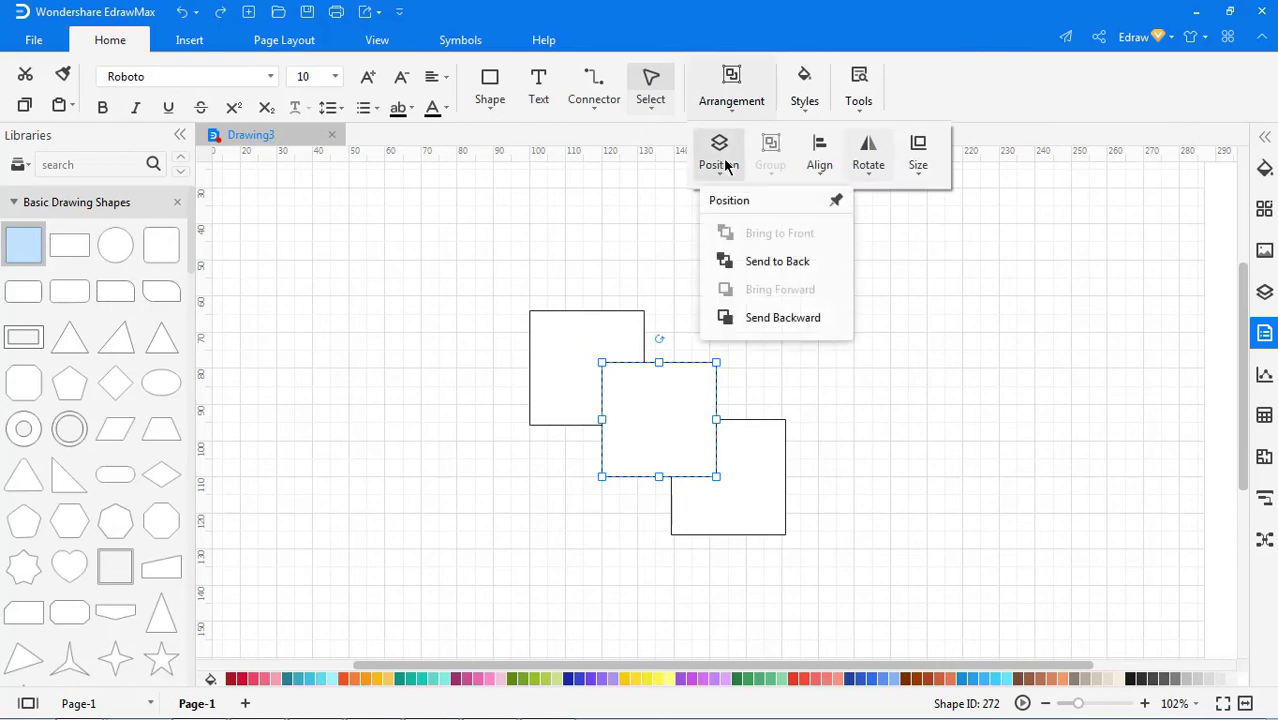
click(752, 265)
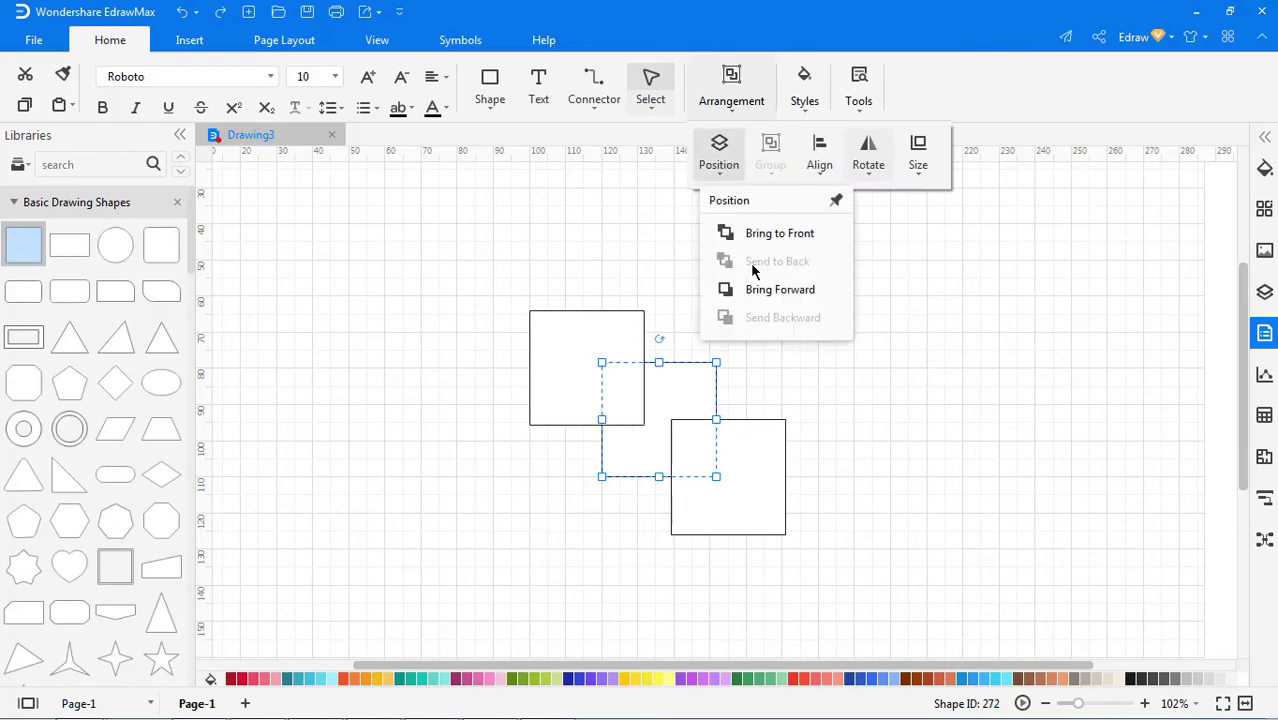
click(980, 378)
click(980, 378)
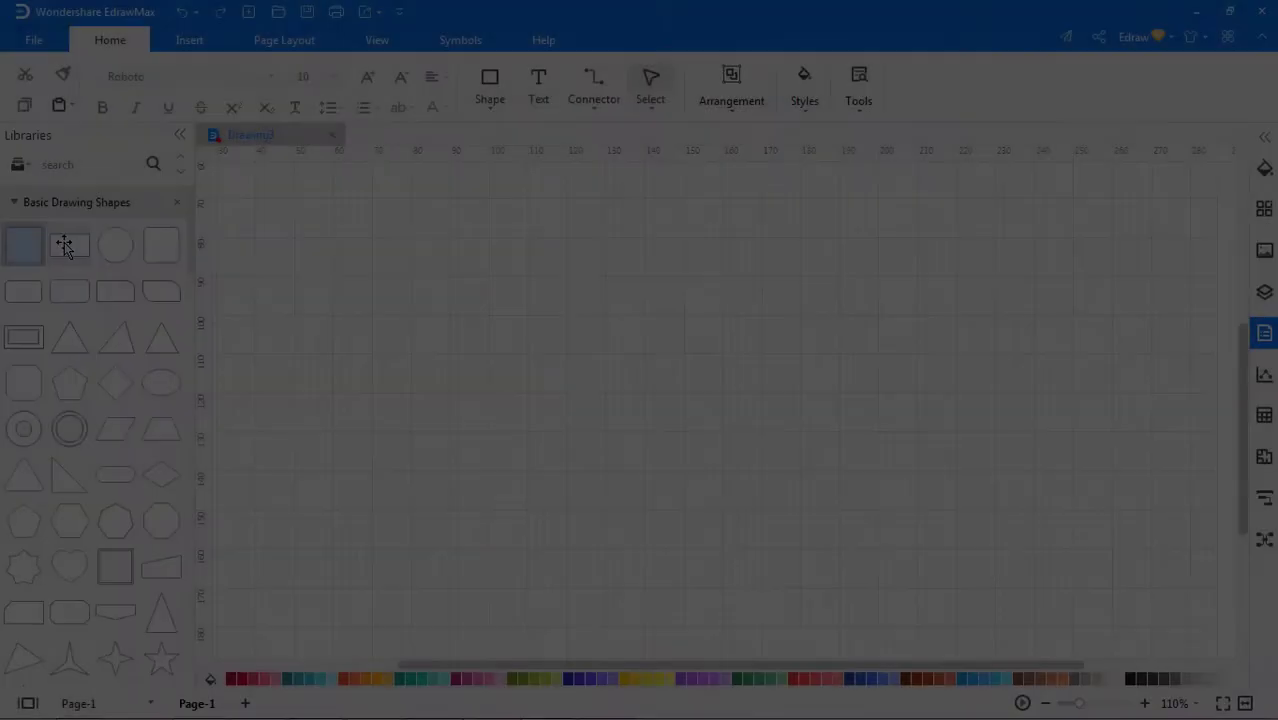
Step: Add a rectangle, a rounded square to its right, and a scalene triangle between and slightly below them on the empty page
drag(63, 242, 488, 361)
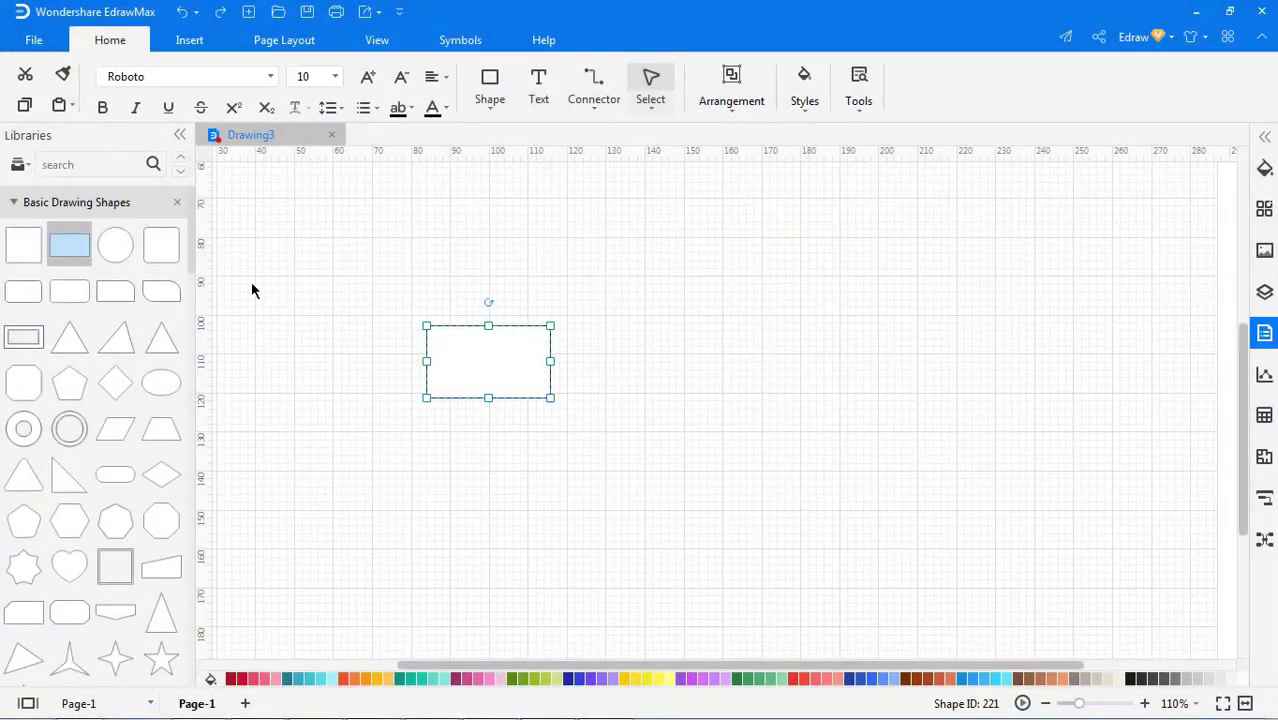
drag(161, 245, 894, 402)
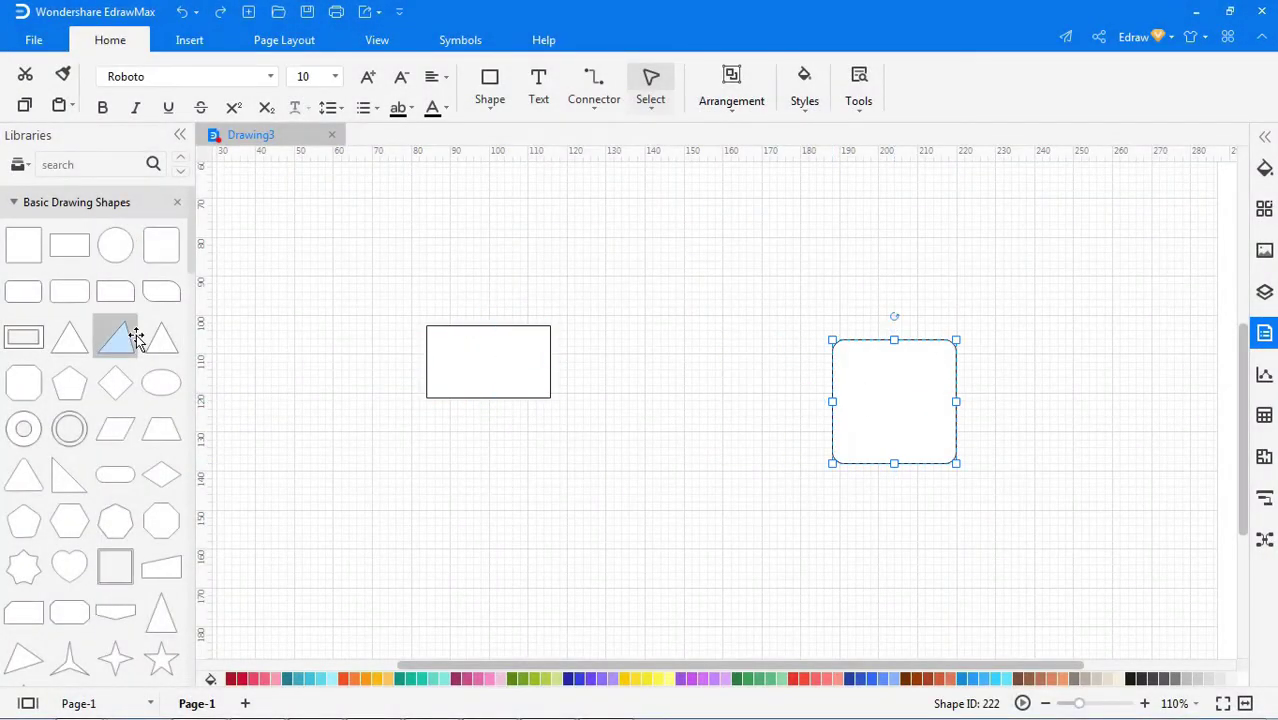
drag(136, 338, 660, 440)
click(826, 547)
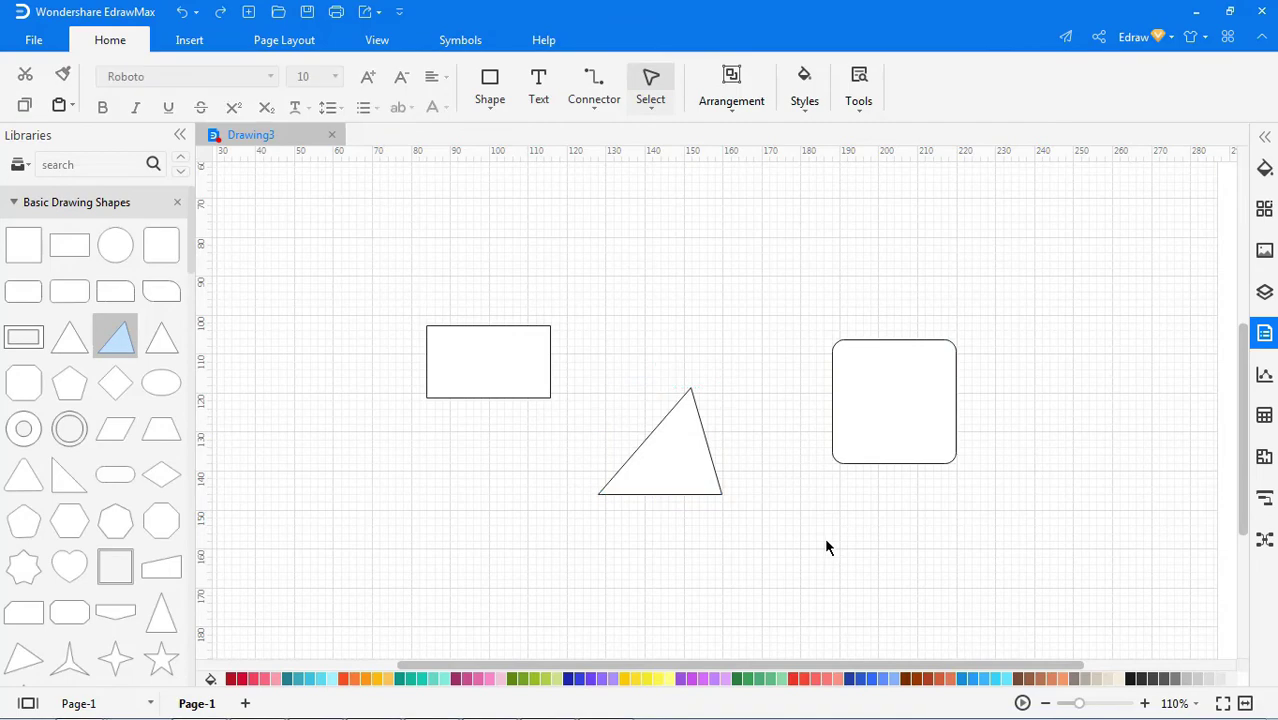
Step: Group the rectangle, triangle and rounded square, and check that they select as one object
key(ctrl+a)
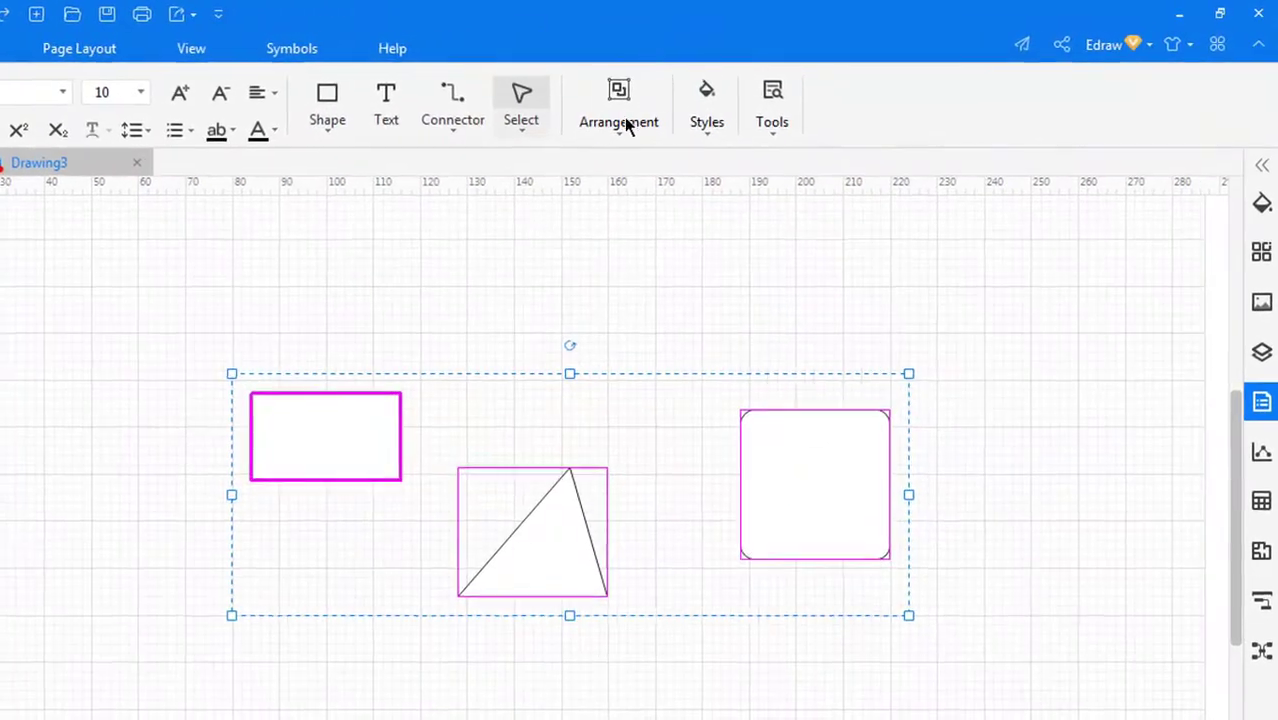
click(624, 118)
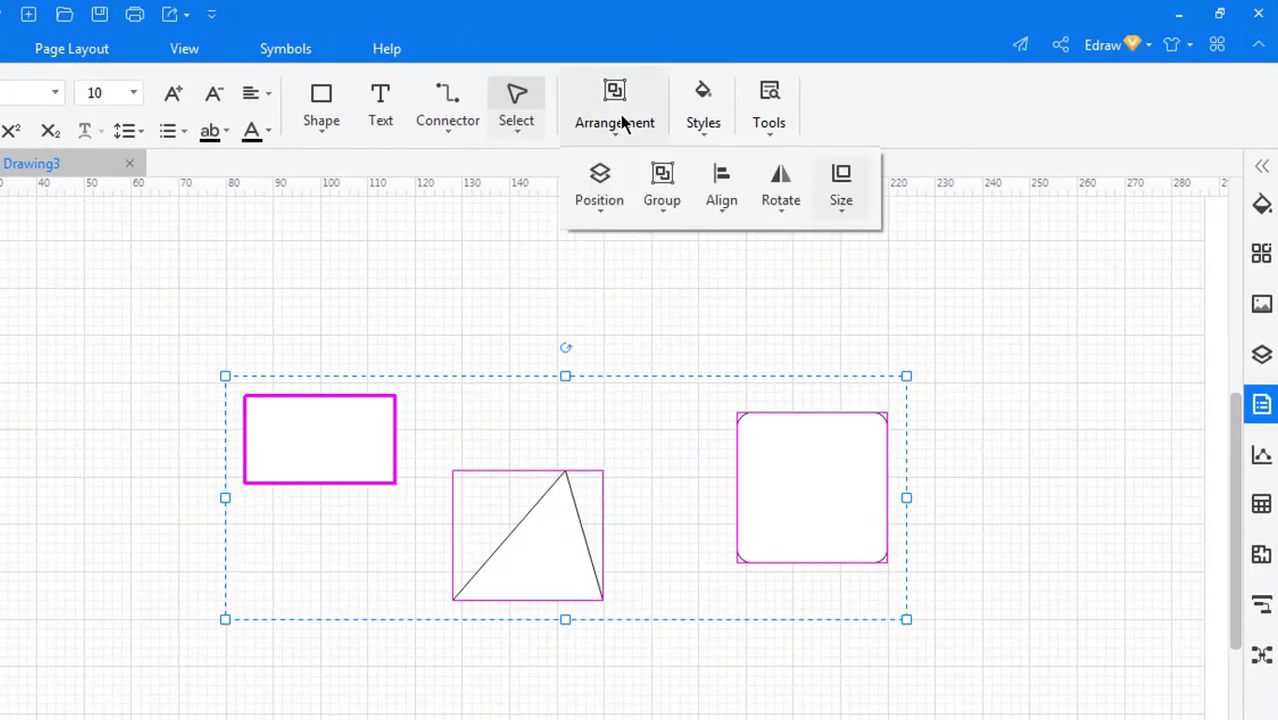
click(664, 182)
click(694, 258)
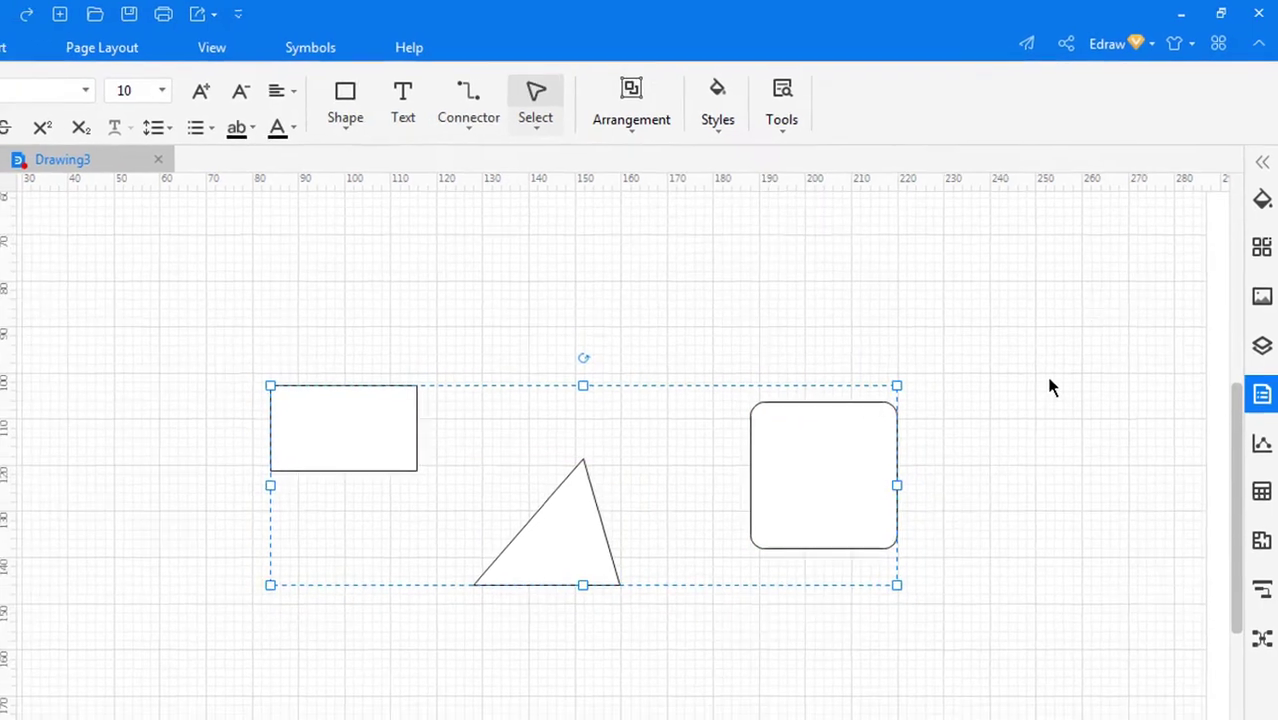
click(1067, 380)
click(913, 375)
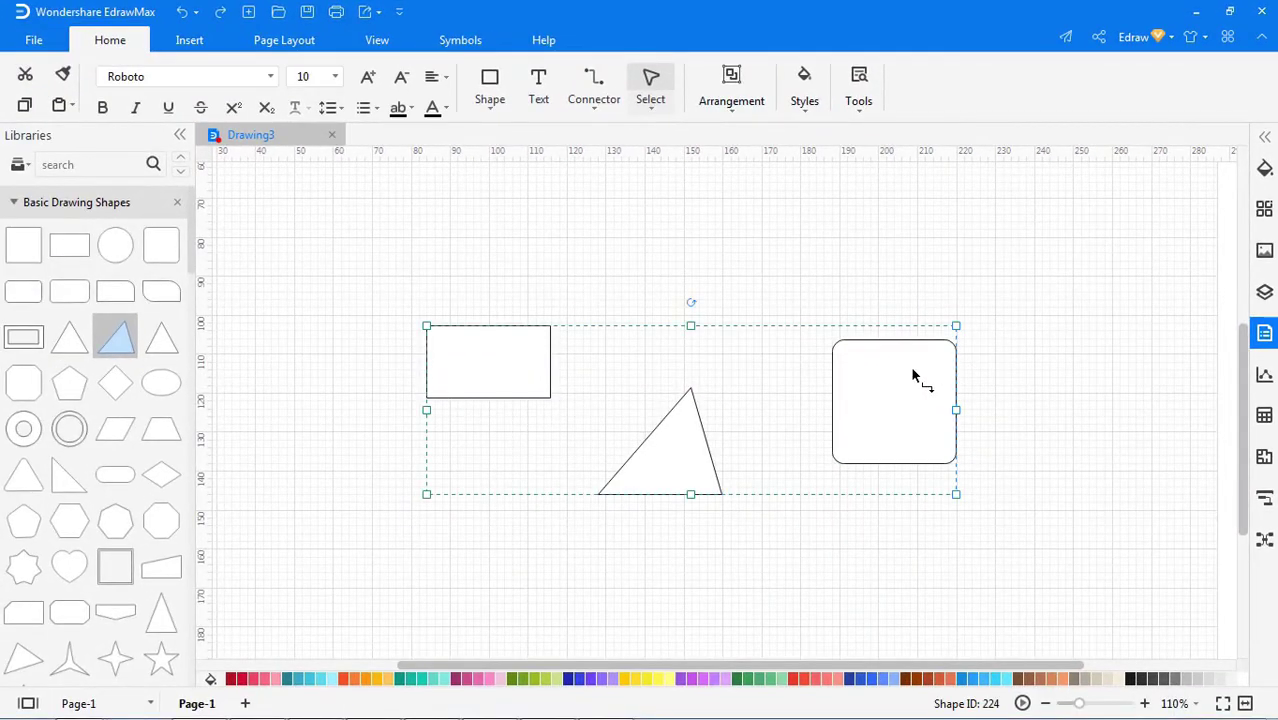
click(1042, 348)
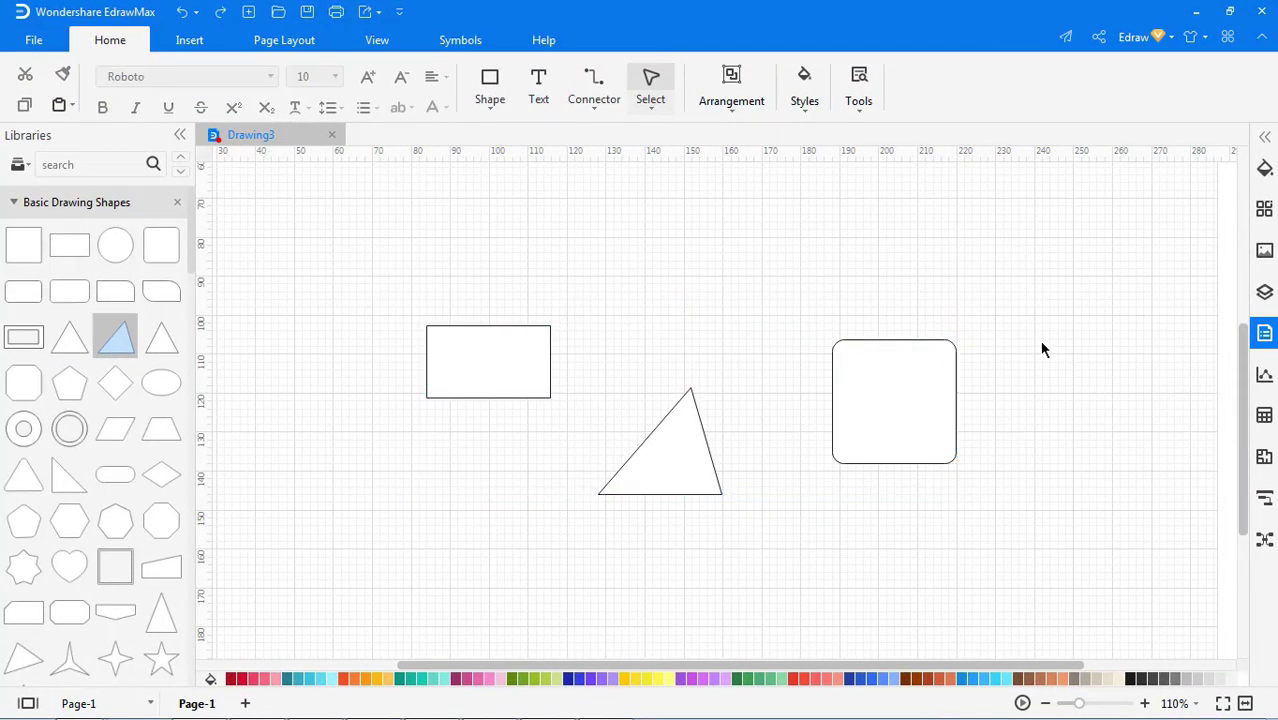
Step: Ungroup the rectangle, triangle and rounded square into separate shapes, and clear the selection
key(ctrl+a)
click(734, 98)
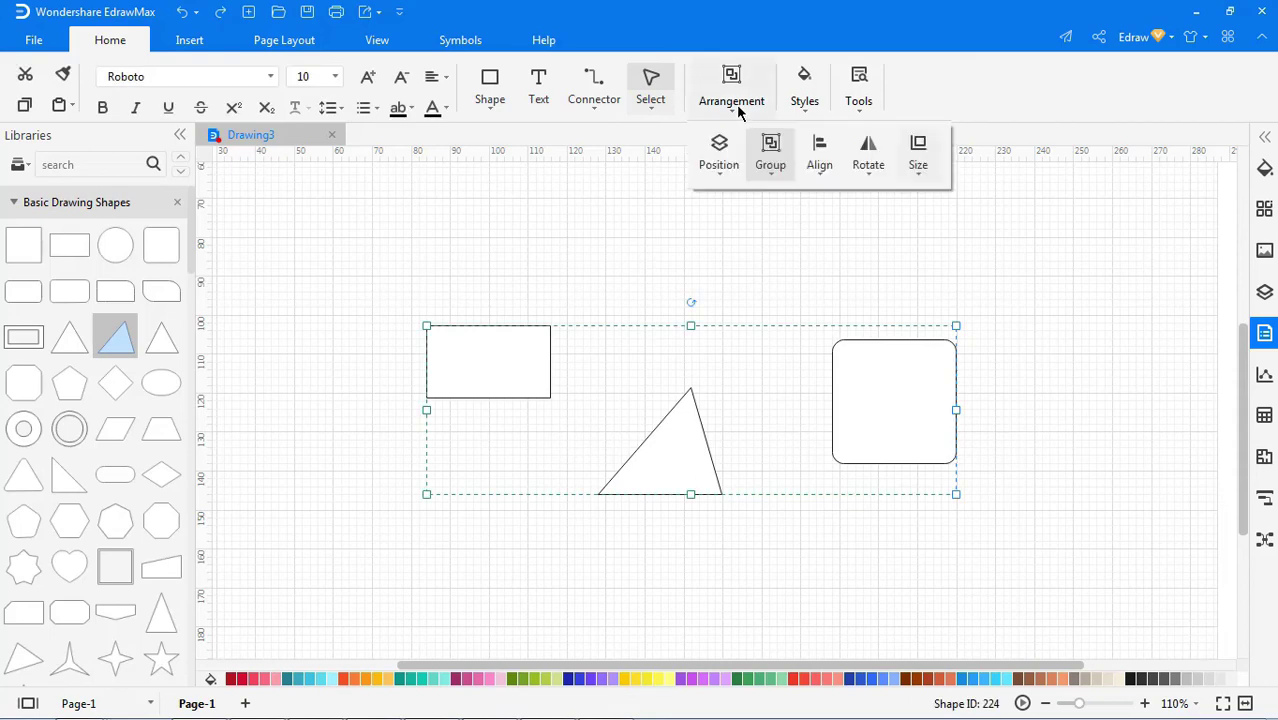
click(770, 160)
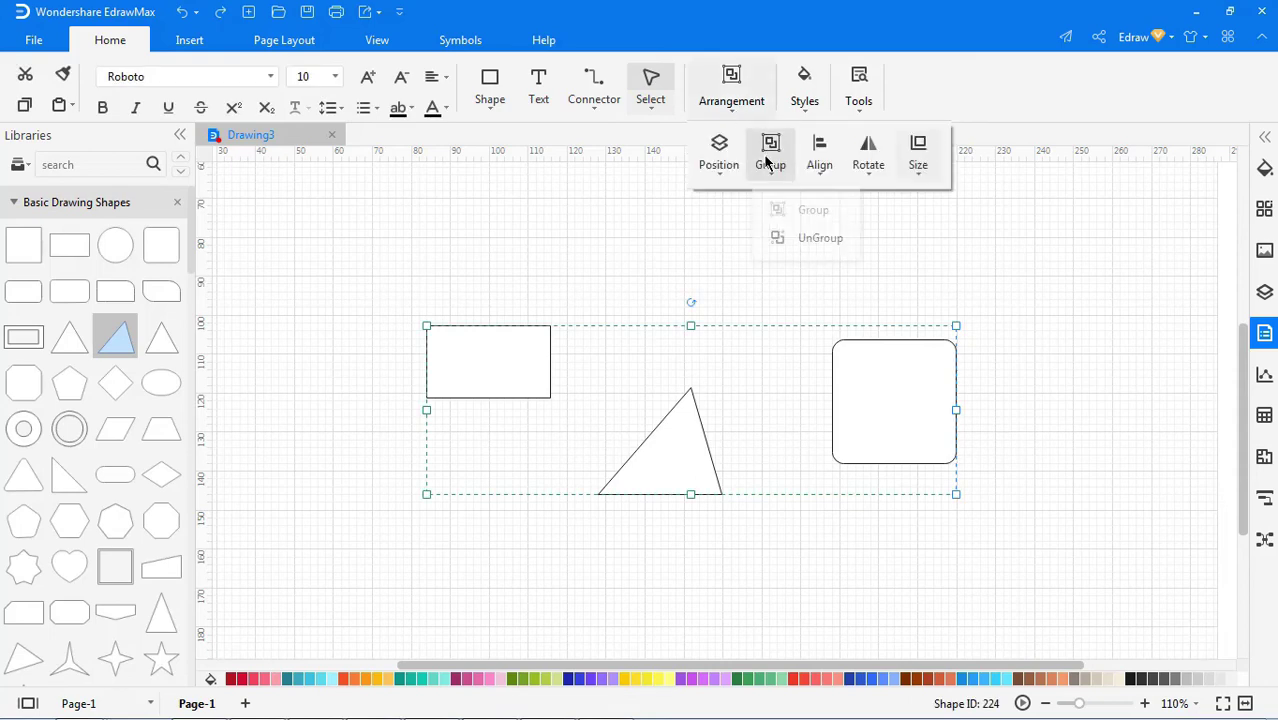
click(792, 238)
click(1039, 322)
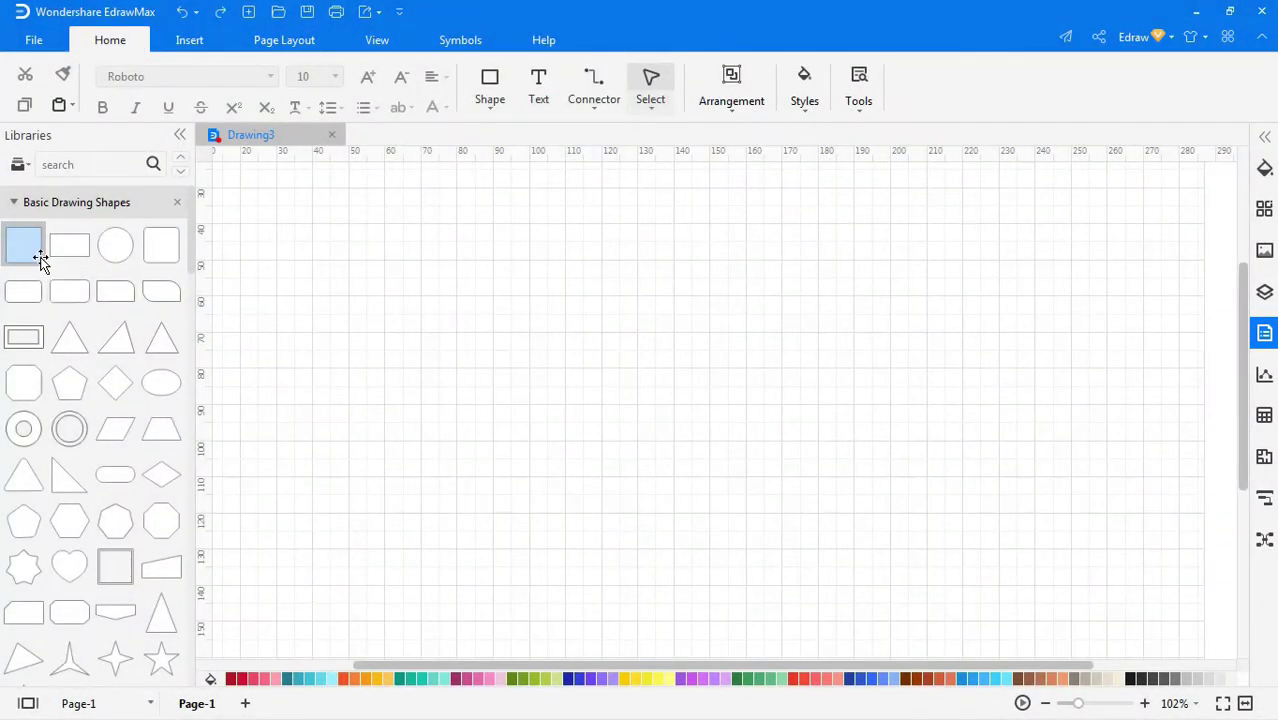
Step: Add a square, a rounded square to its upper right, and an isosceles triangle between and below them on the empty page
drag(40, 260, 600, 366)
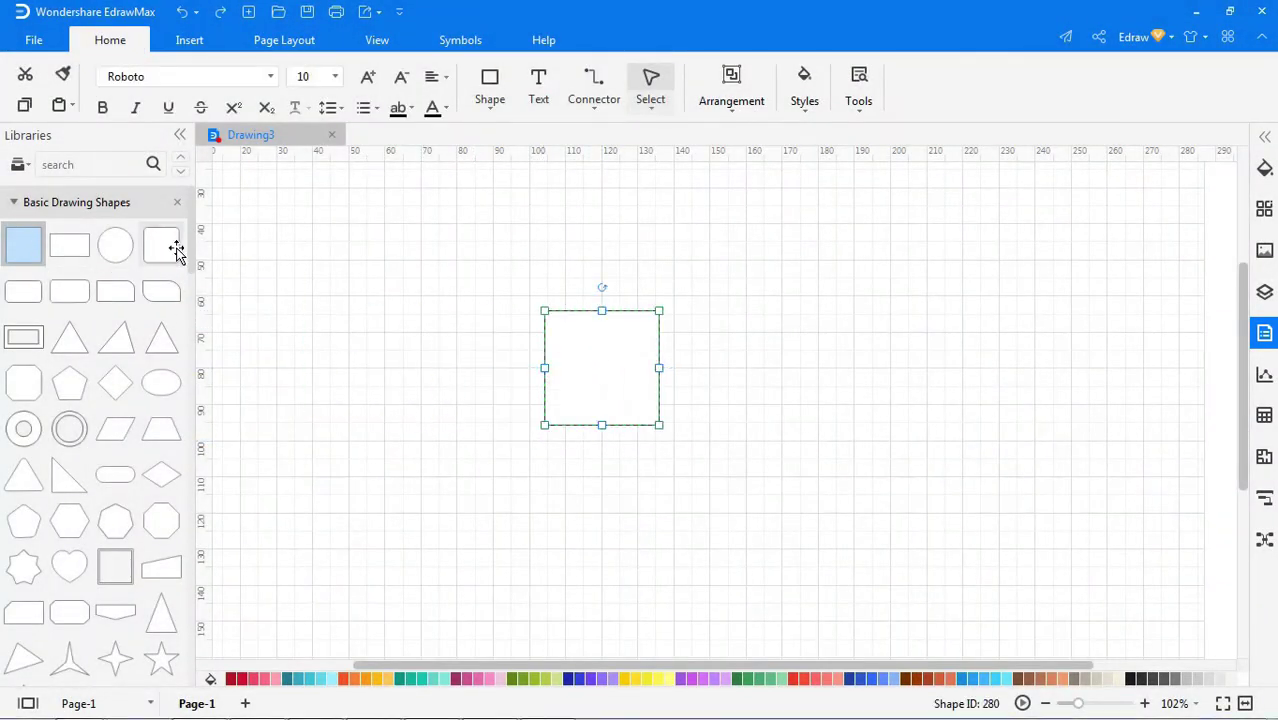
drag(176, 252, 904, 277)
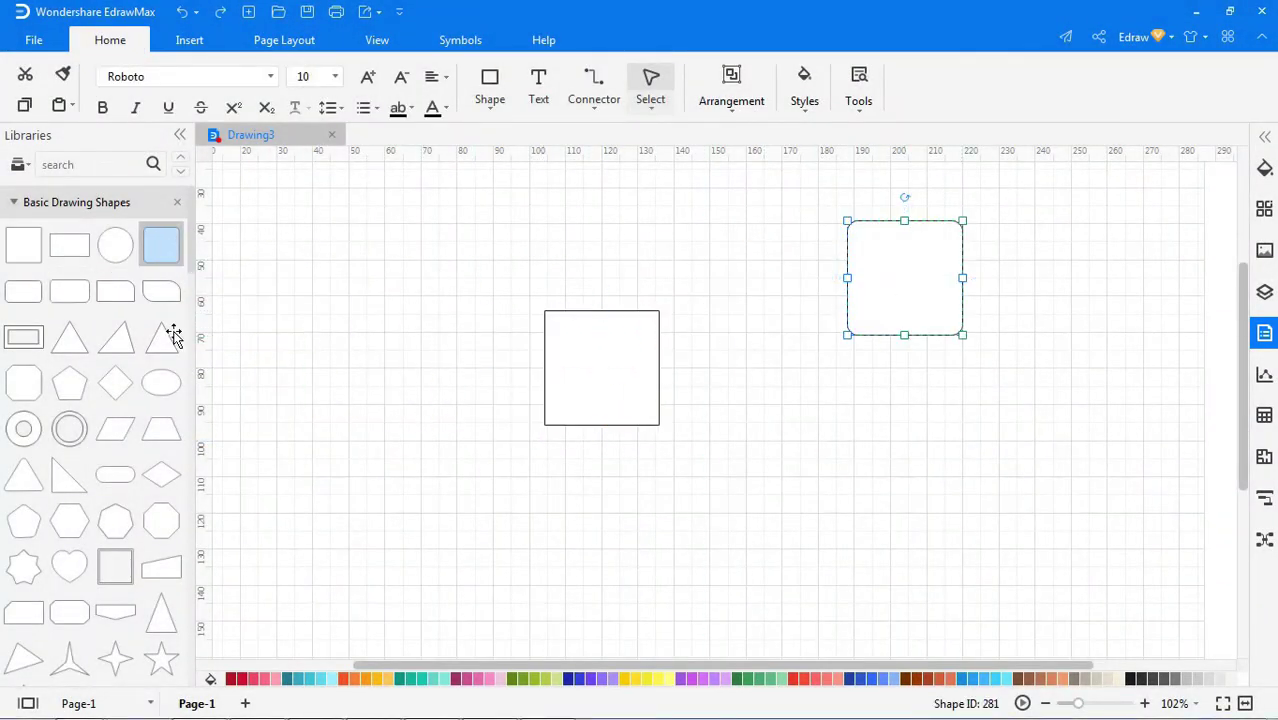
drag(74, 337, 746, 522)
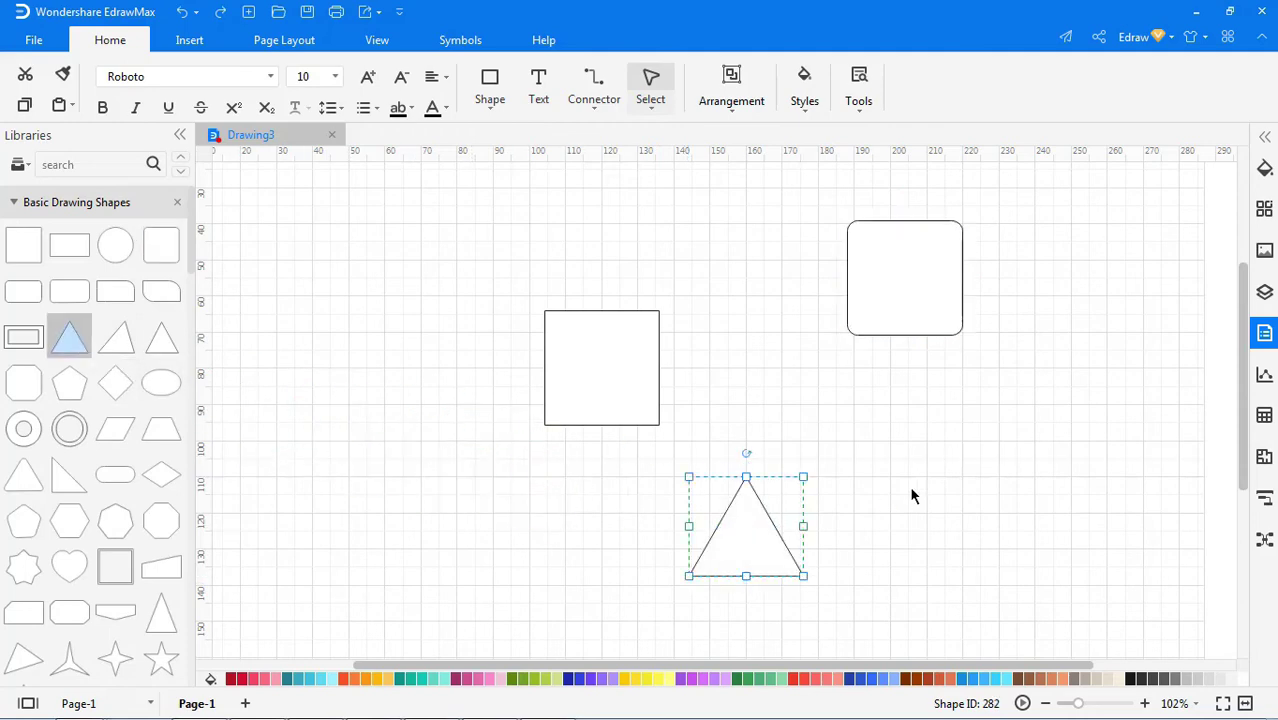
click(911, 495)
Step: Select the square, rounded square and triangle together and align them by their left edges
key(ctrl+a)
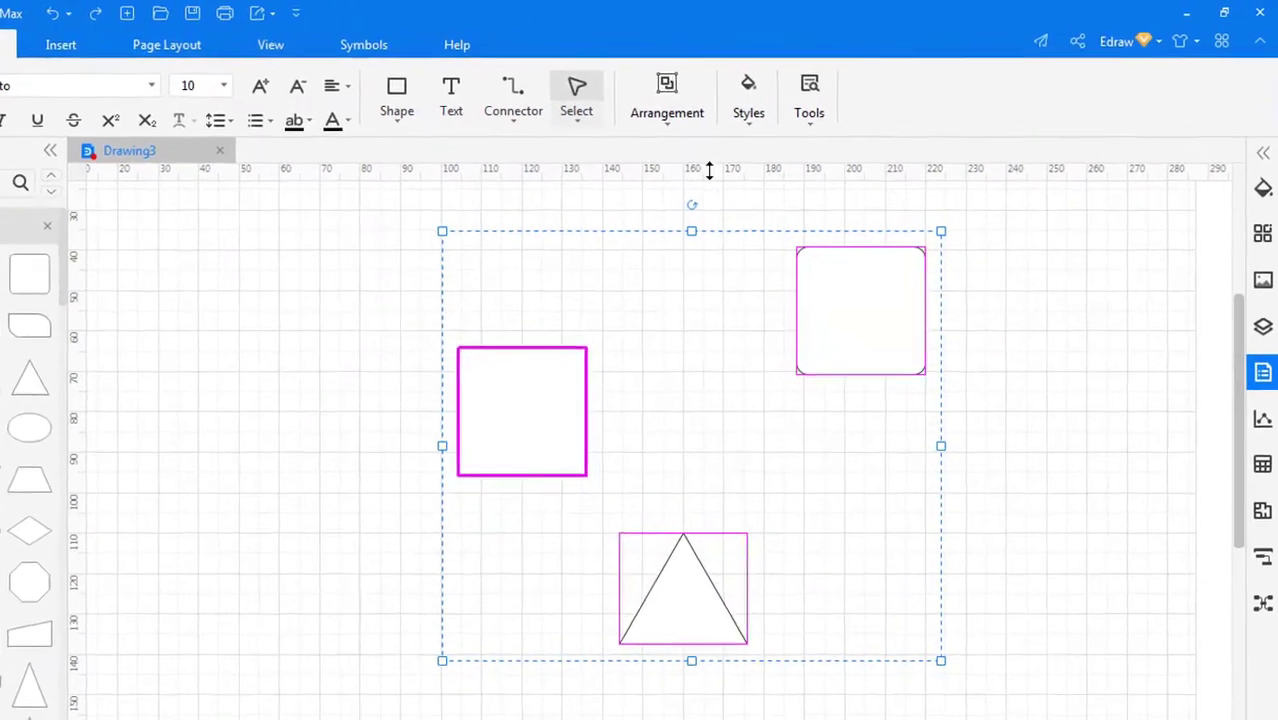
click(689, 123)
click(755, 187)
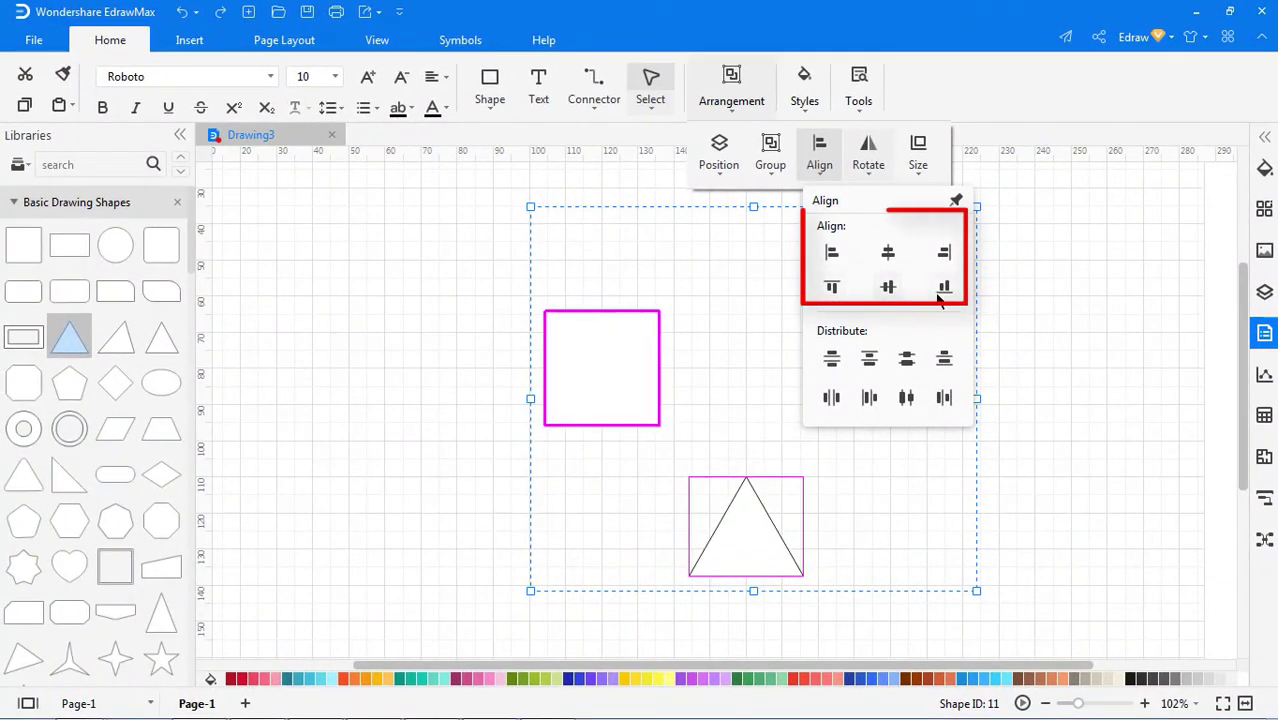
click(833, 254)
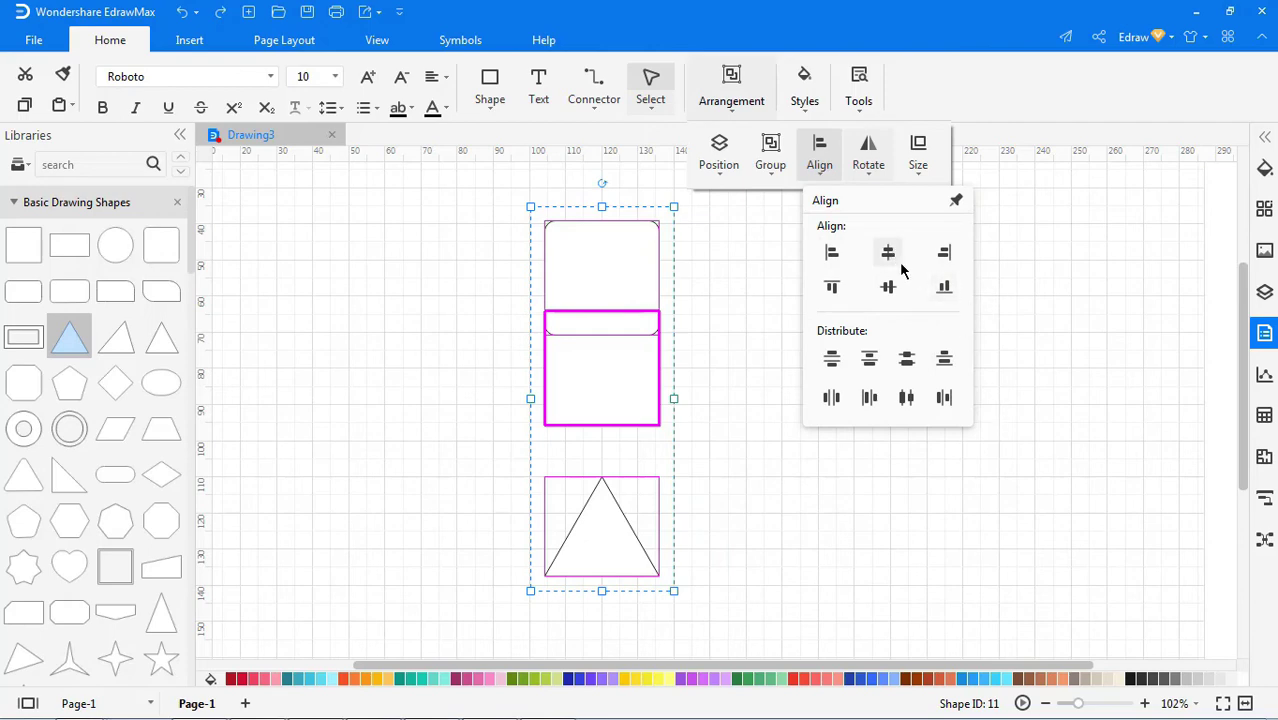
Step: Try top and middle alignment on the three selected shapes, and finish with bottom alignment
click(840, 290)
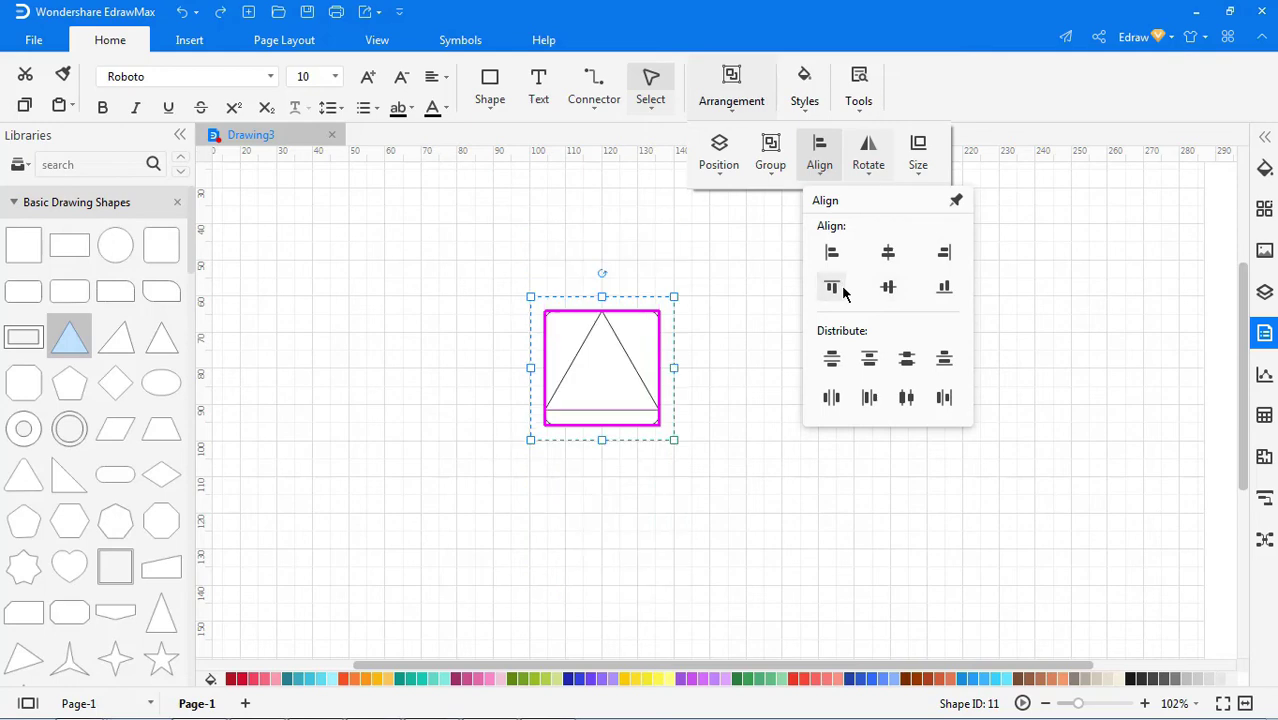
click(887, 289)
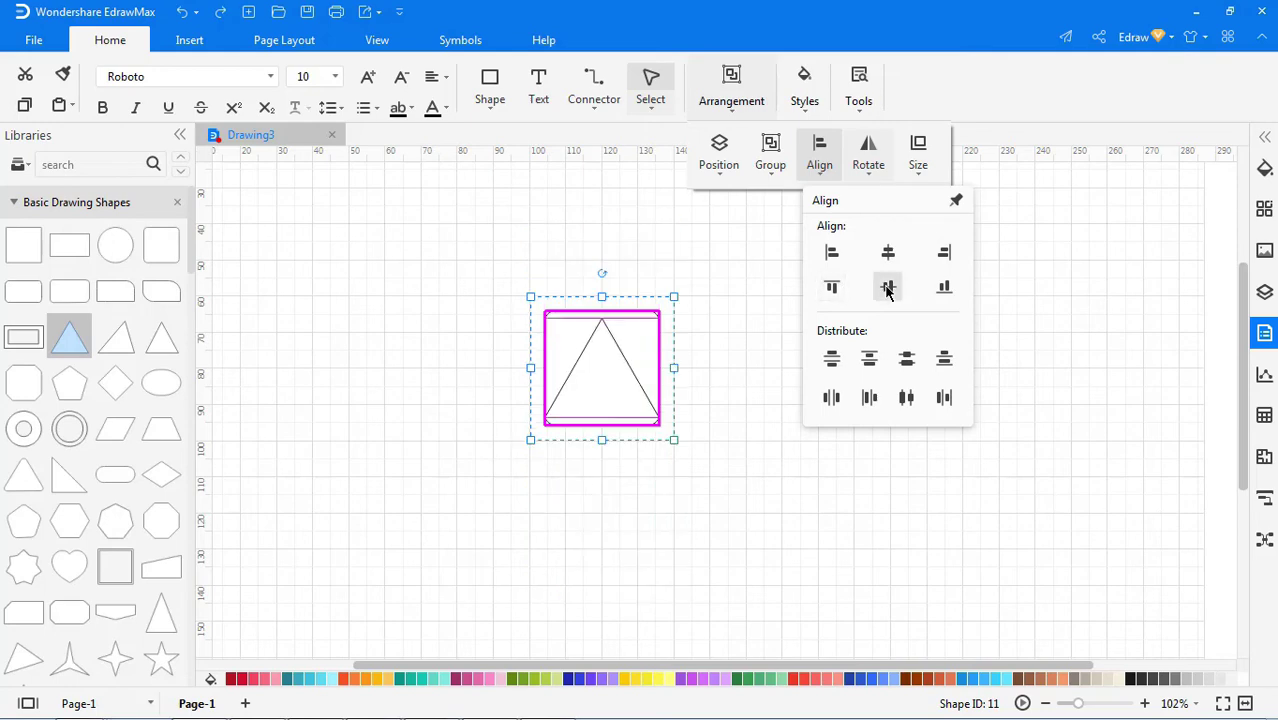
click(940, 289)
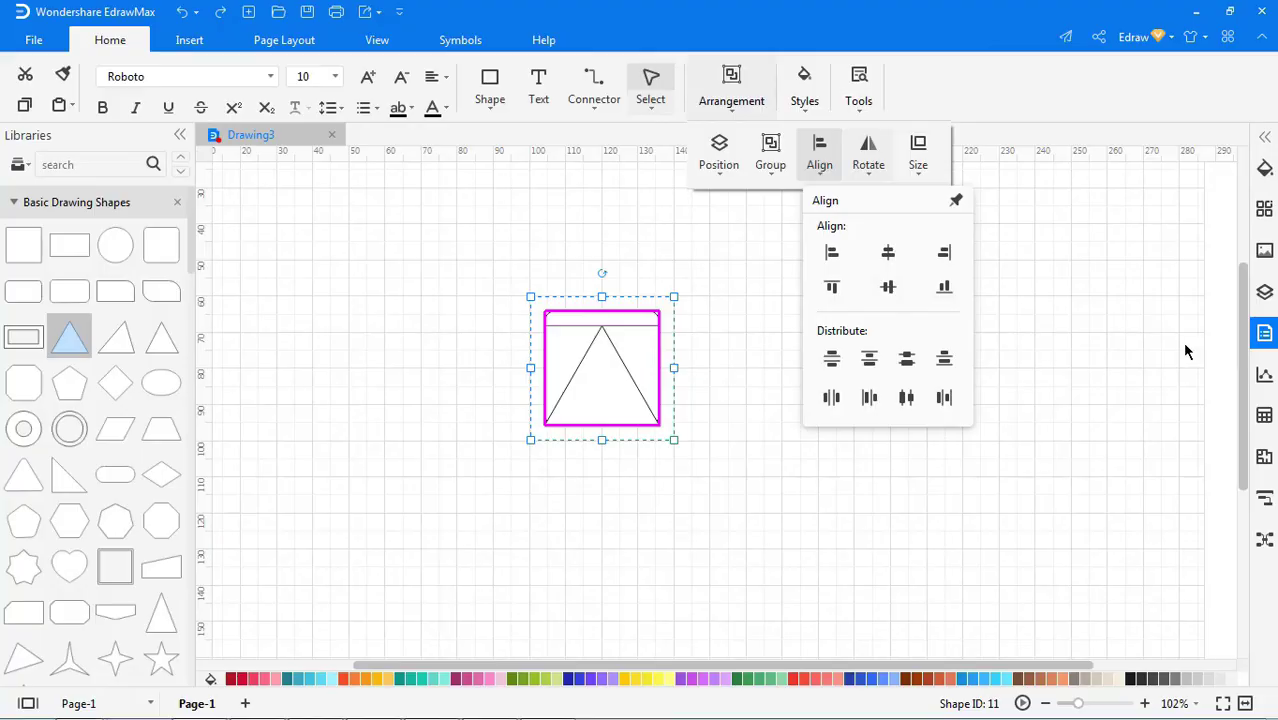